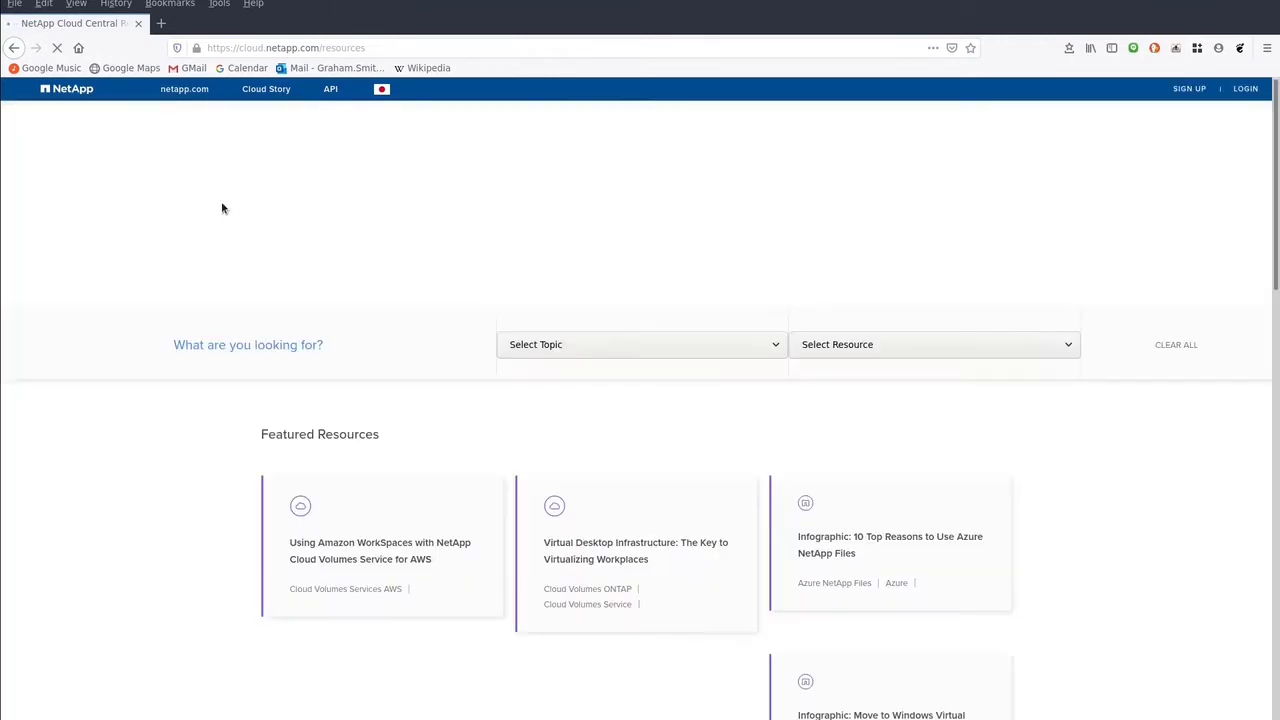
# Step: Filter the Resources Library to Cloud Volumes Service for AWS white papers and download the WorkSpaces paper
pyautogui.click(604, 348)
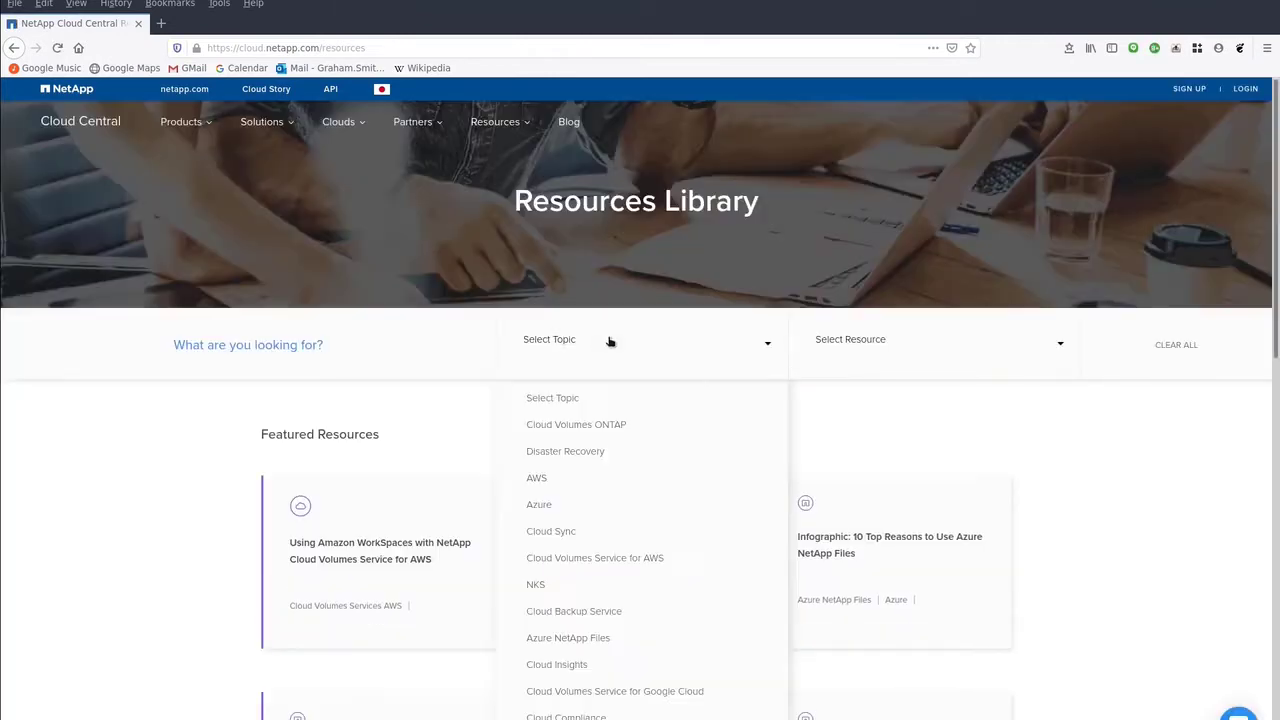
pyautogui.click(634, 560)
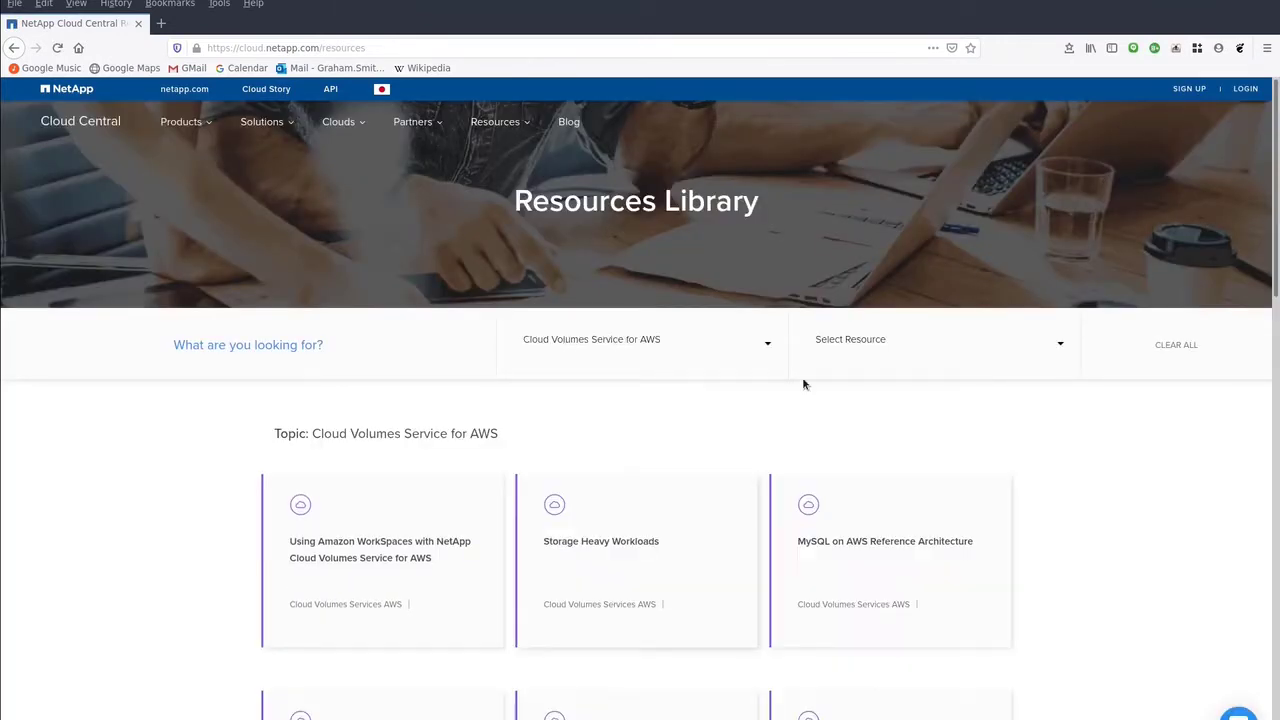
pyautogui.click(931, 346)
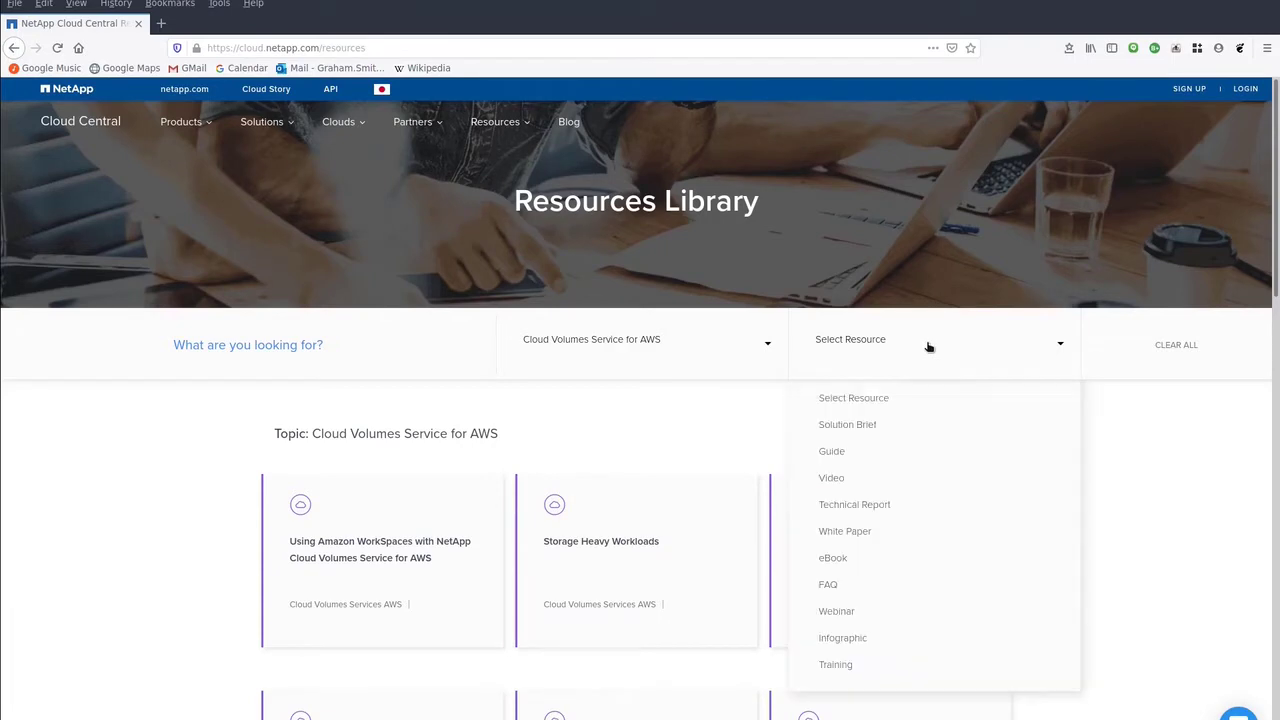
pyautogui.click(904, 530)
pyautogui.click(375, 548)
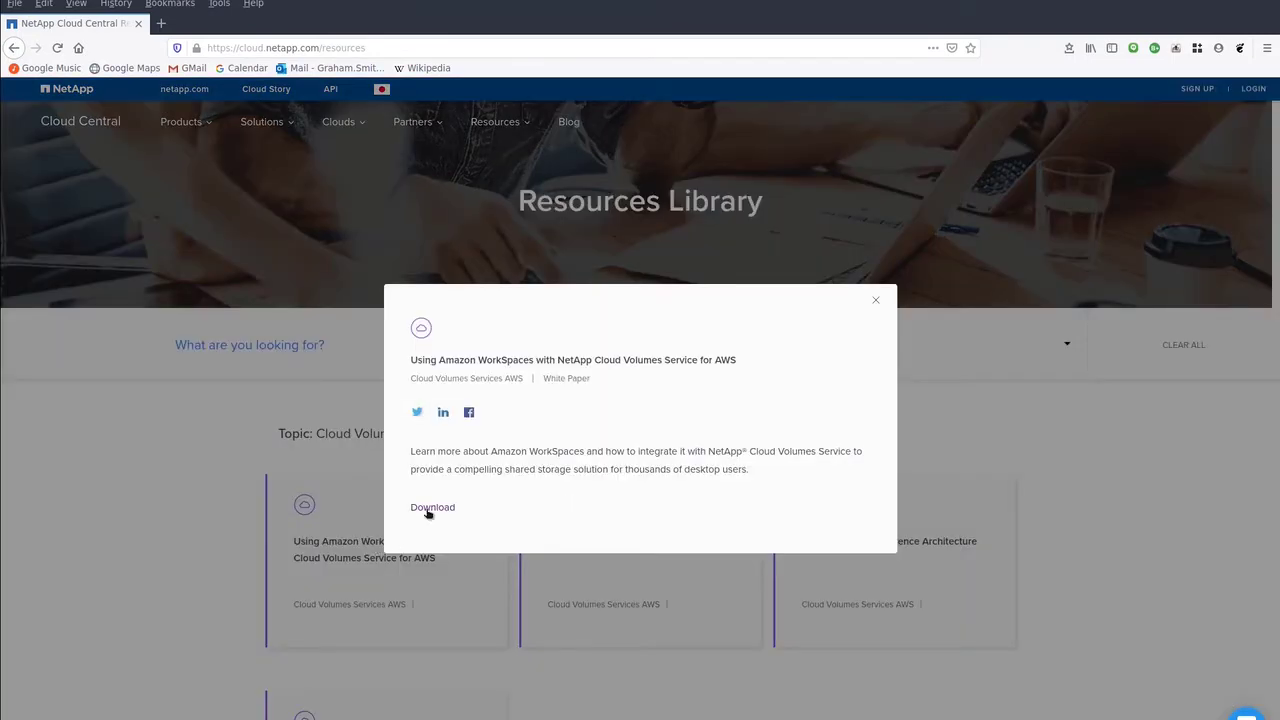
pyautogui.click(430, 508)
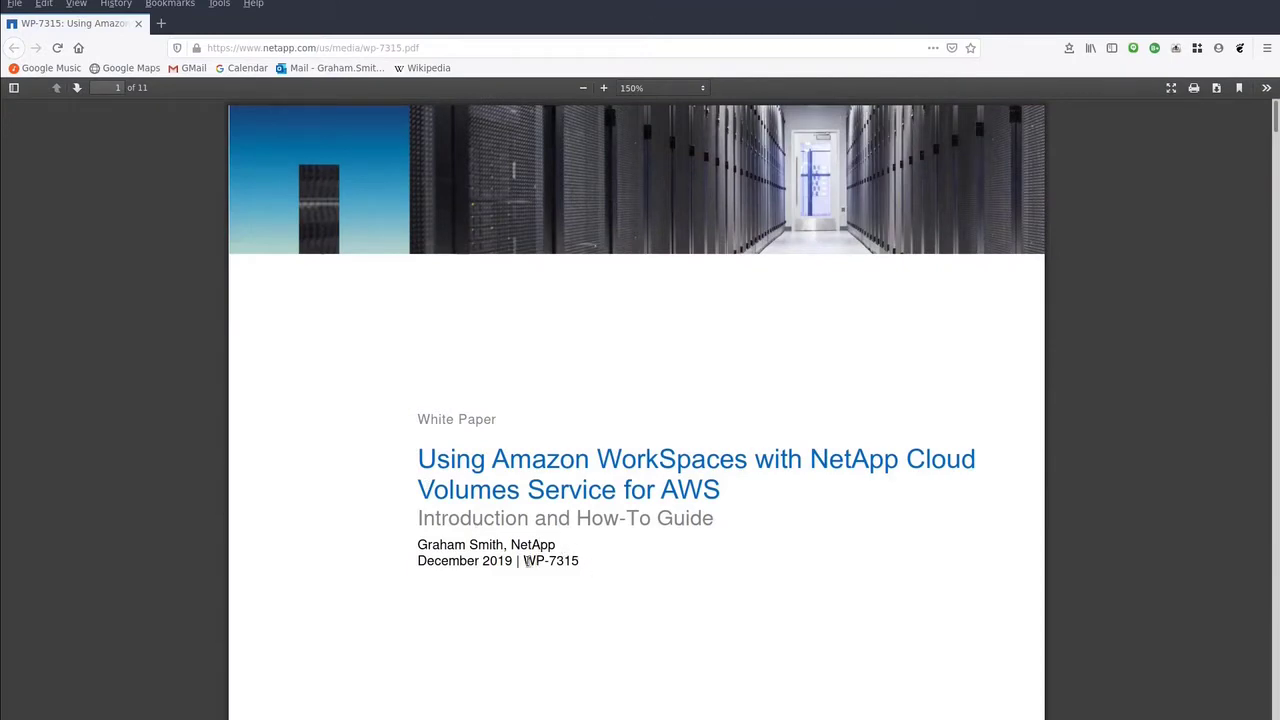
# Step: Select the WP-7315 document number and scroll through the white paper's title page
pyautogui.moveTo(524, 561); pyautogui.dragTo(582, 563)
pyautogui.scroll(-1, 600, 605)
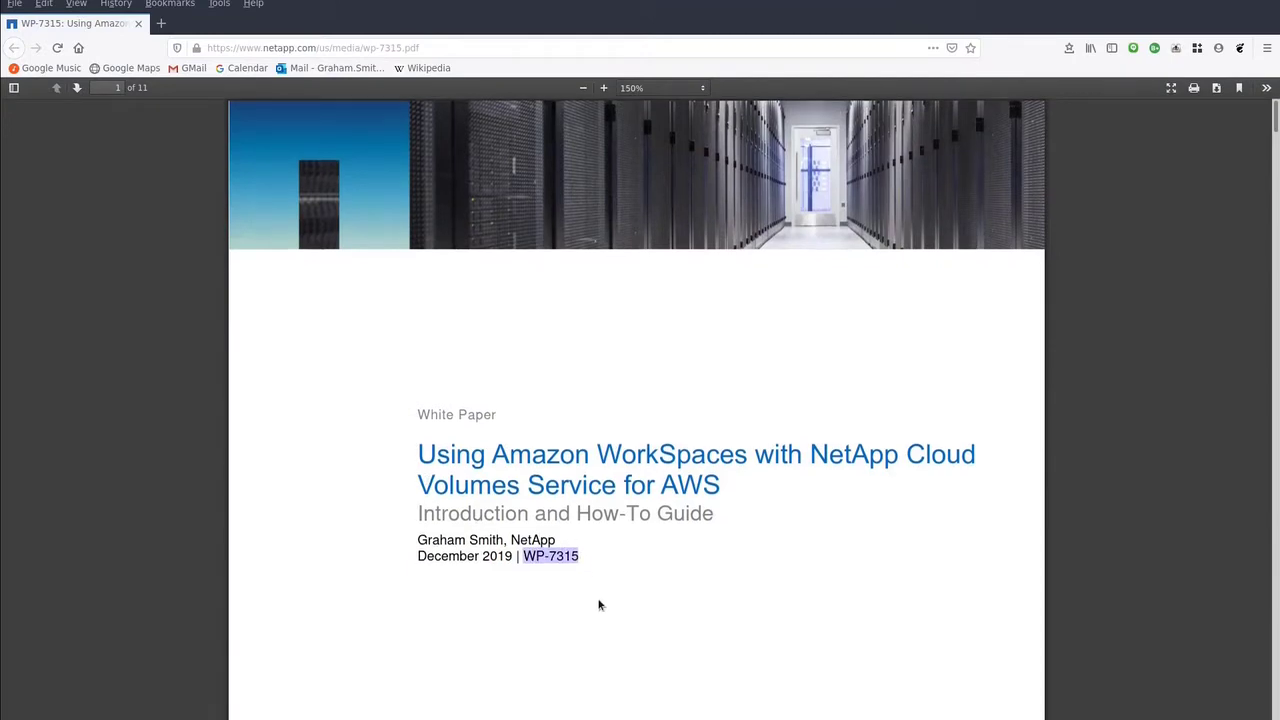
pyautogui.scroll(-12, 600, 605)
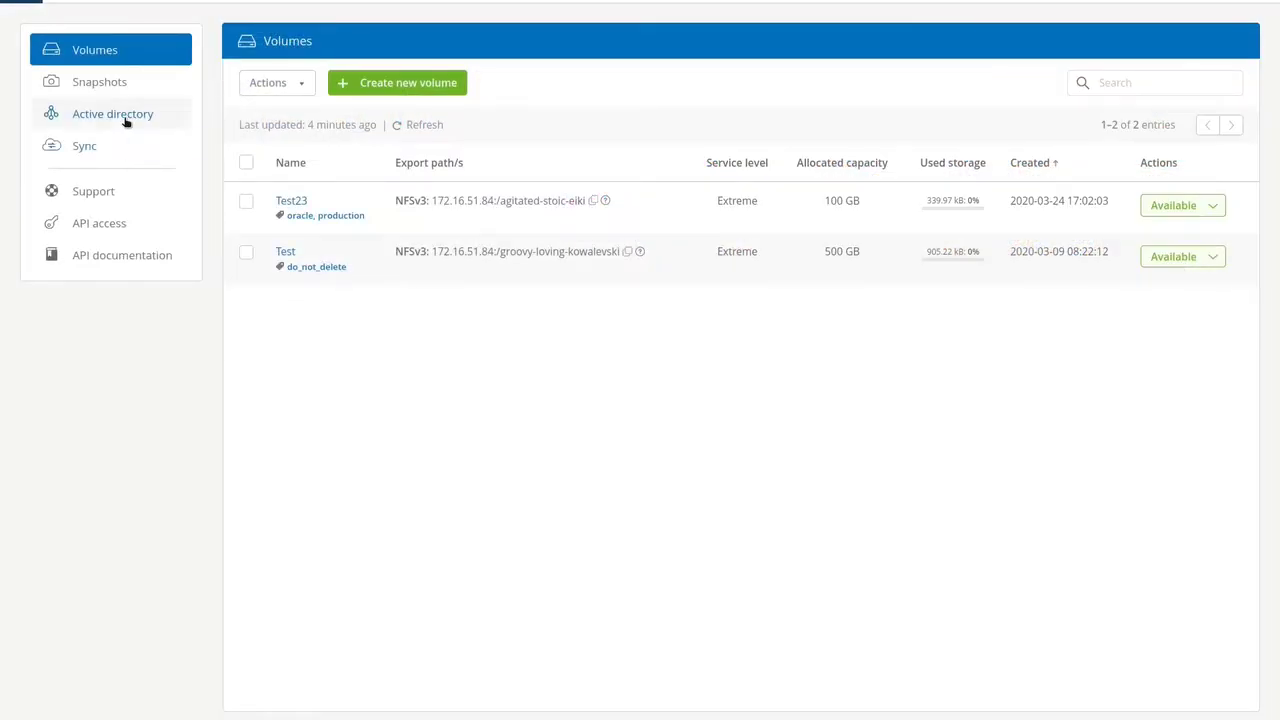
# Step: Start joining an Active Directory with DNS servers 172.31.43.31, 172.31.10.91 and domain PM.LOCAL.COM
pyautogui.click(125, 118)
pyautogui.click(385, 86)
pyautogui.click(386, 109)
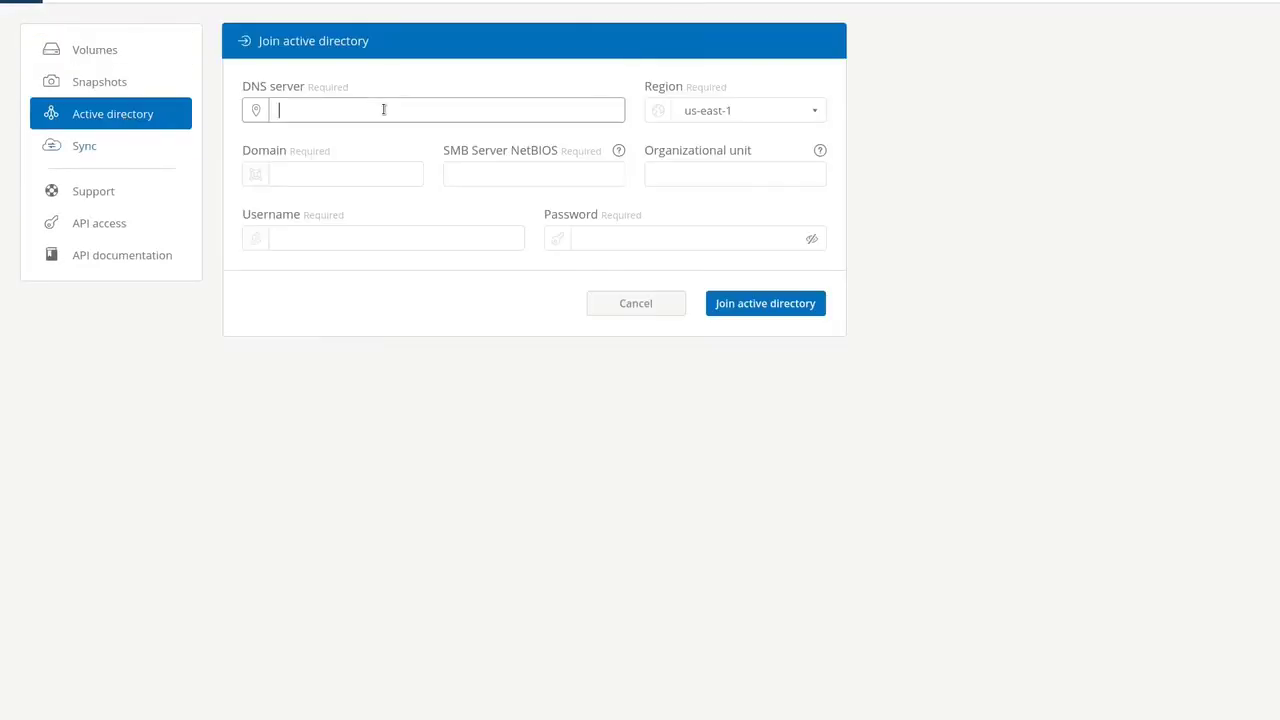
pyautogui.write('172.31.43.31, 172.31.10.91')
pyautogui.click(347, 175)
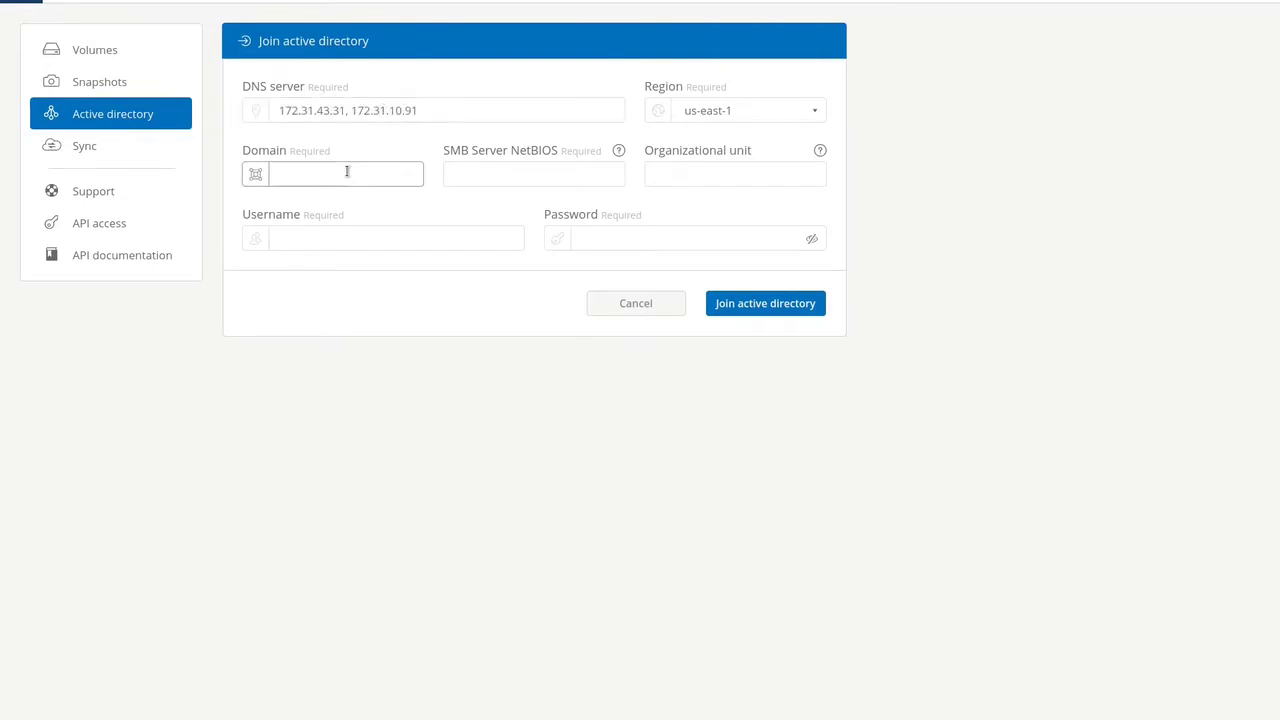
pyautogui.write('PM.LOCAL.COM')
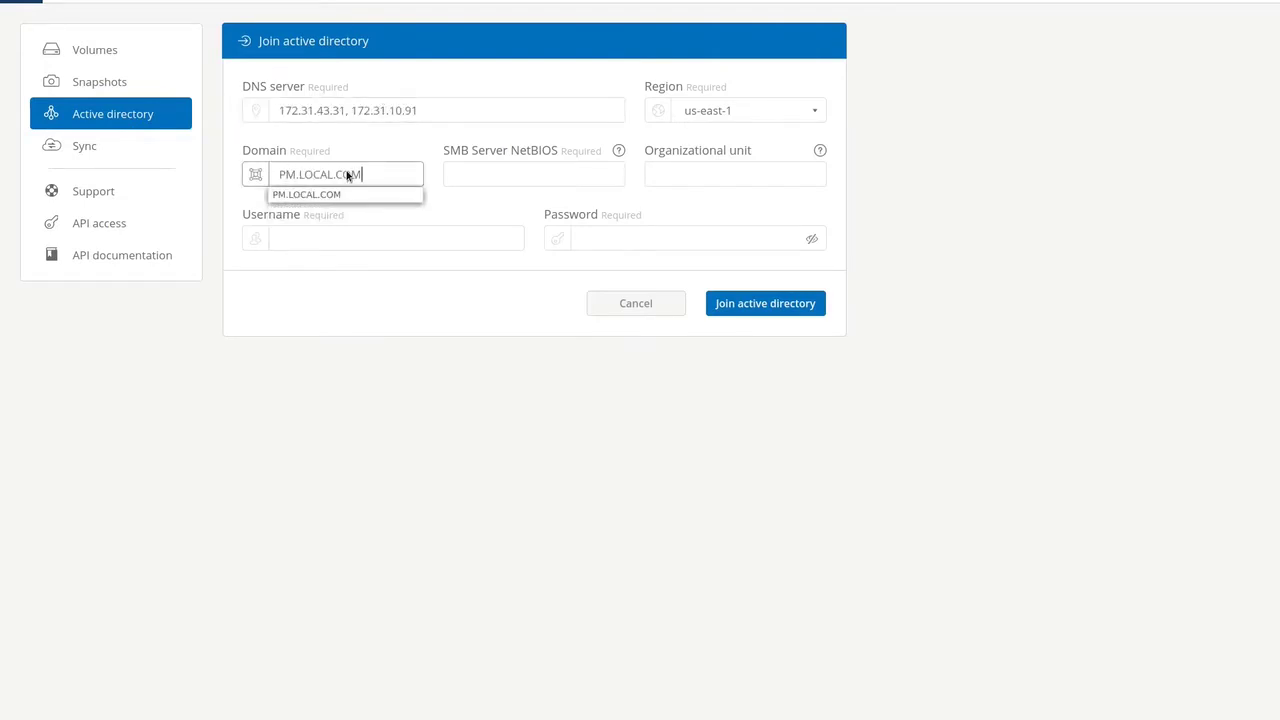
# Step: Enter NetBIOS name cvs-worksp and the Administrator username and password, then submit the join
pyautogui.click(497, 172)
pyautogui.write('cvs-')
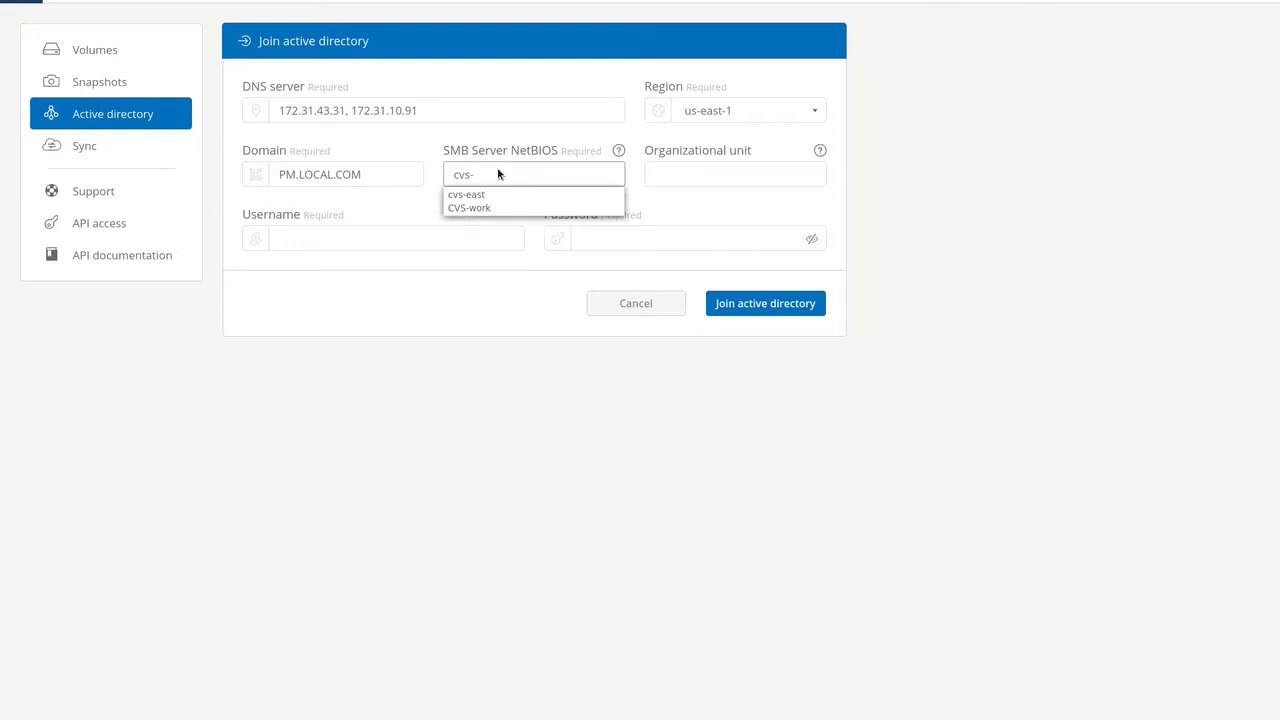
pyautogui.write('worksp')
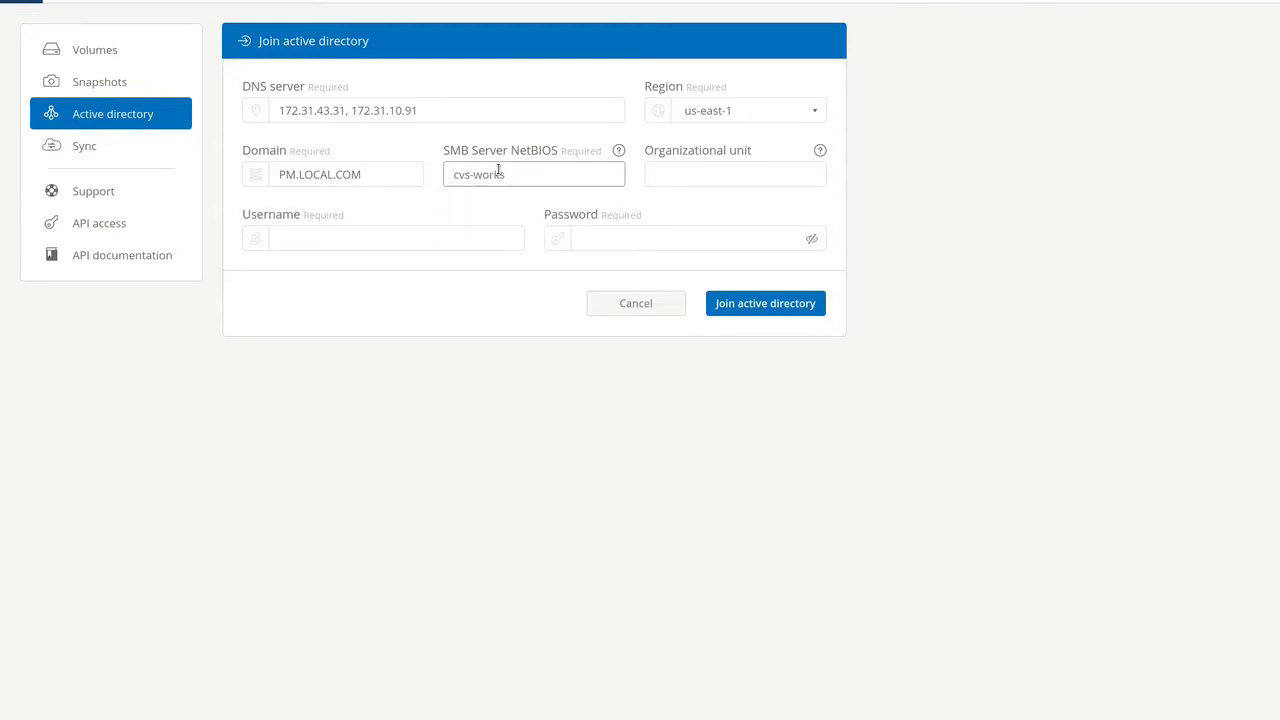
pyautogui.click(437, 234)
pyautogui.write('Administrator')
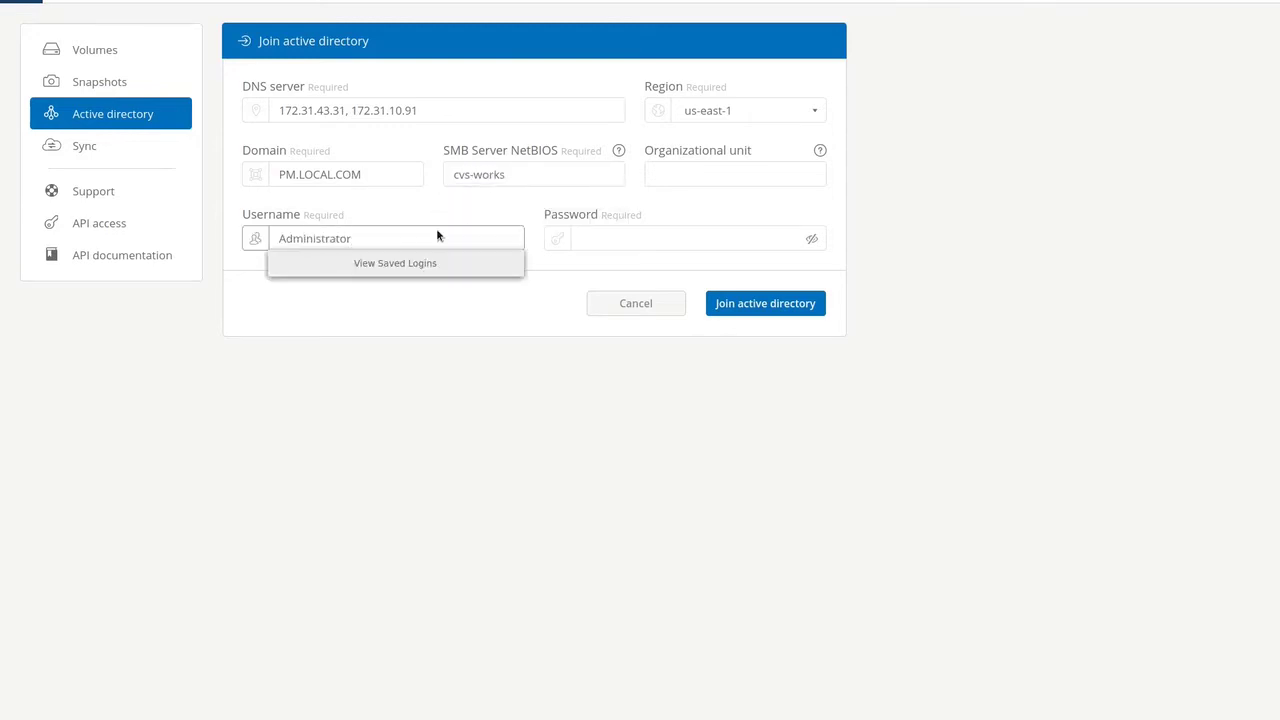
pyautogui.click(598, 232)
pyautogui.write('***')
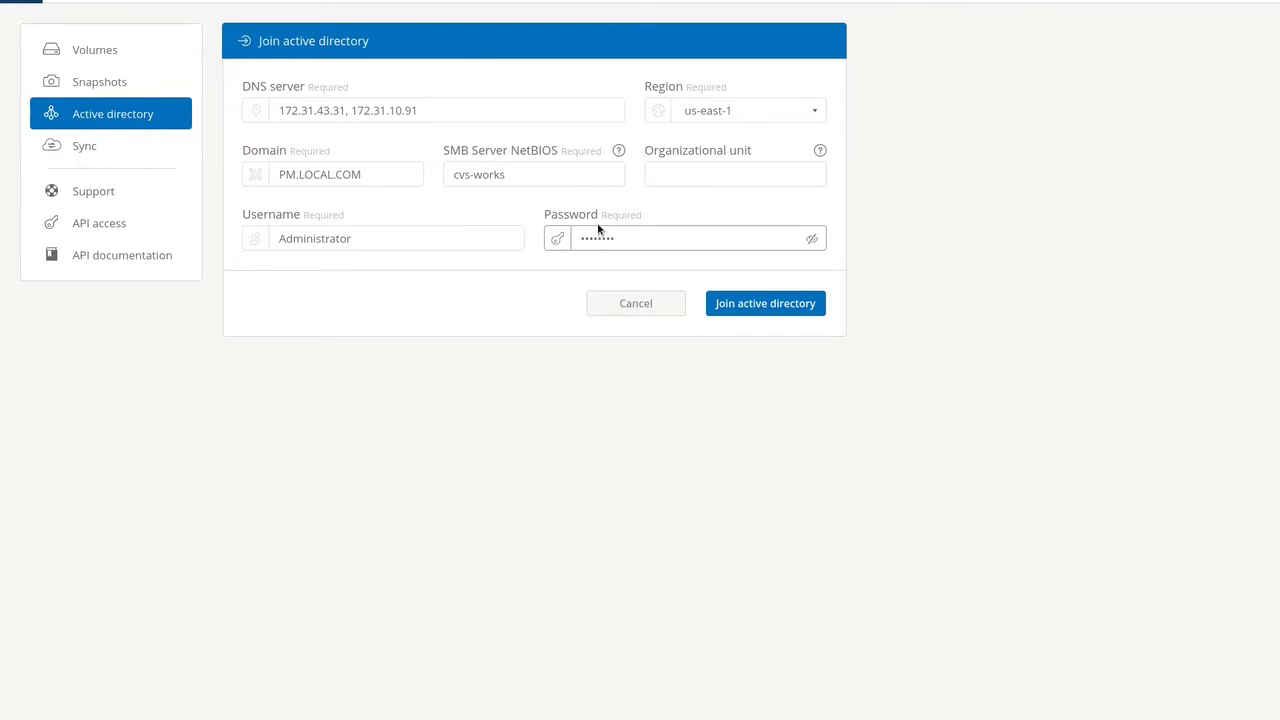
pyautogui.click(798, 303)
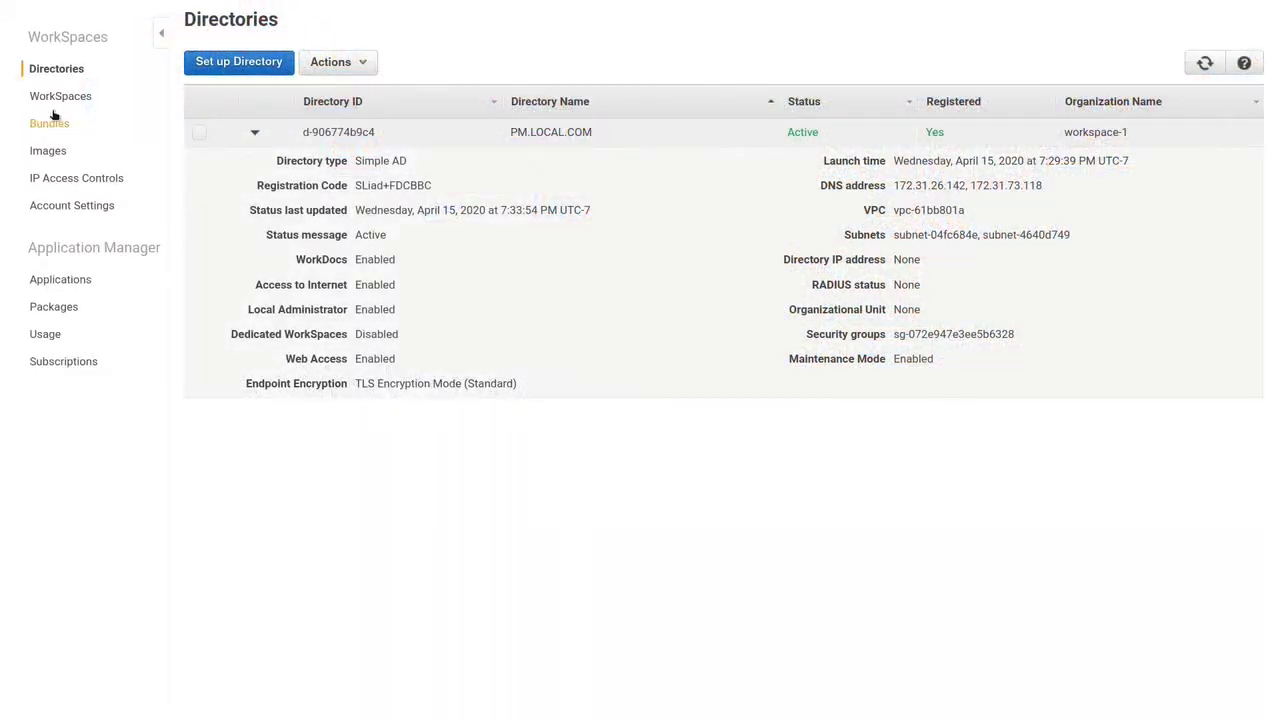
# Step: Start a WorkSpace launch on PM.LOCAL.COM and create a new test user with name and e-mail
pyautogui.click(55, 96)
pyautogui.click(212, 140)
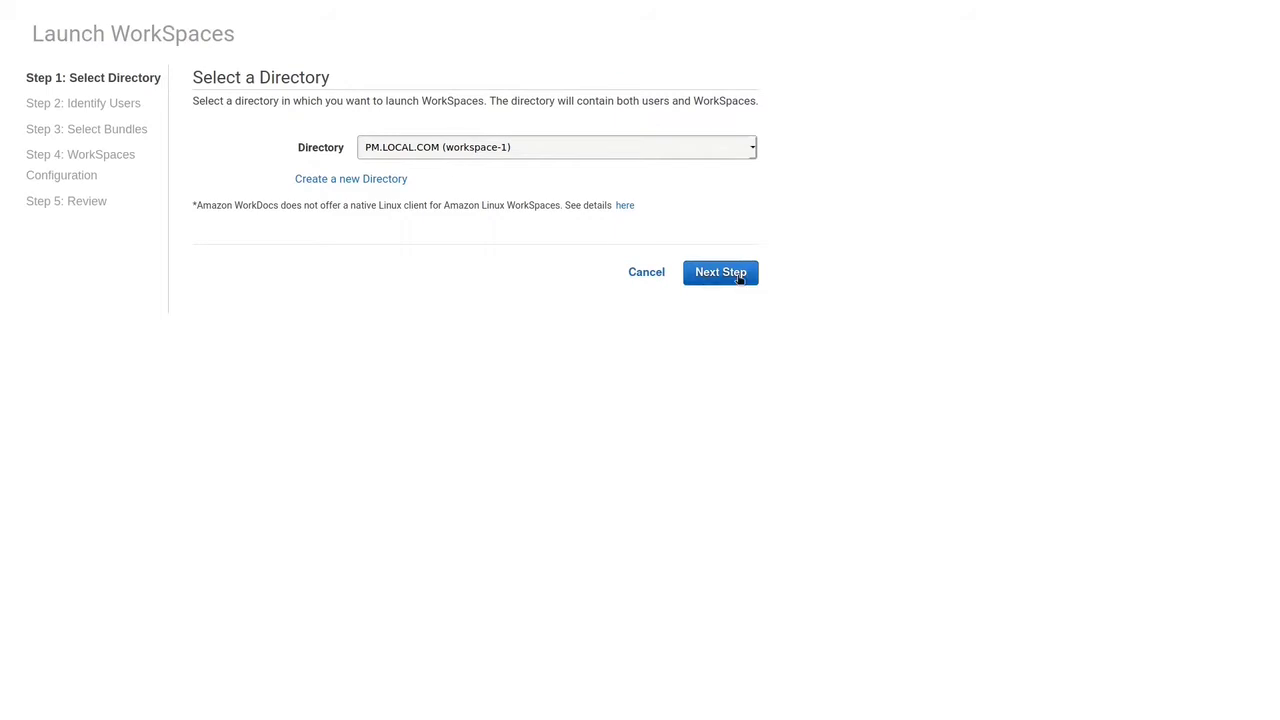
pyautogui.click(740, 279)
pyautogui.click(259, 235)
pyautogui.write('Test')
pyautogui.press('Tab')
pyautogui.write('te')
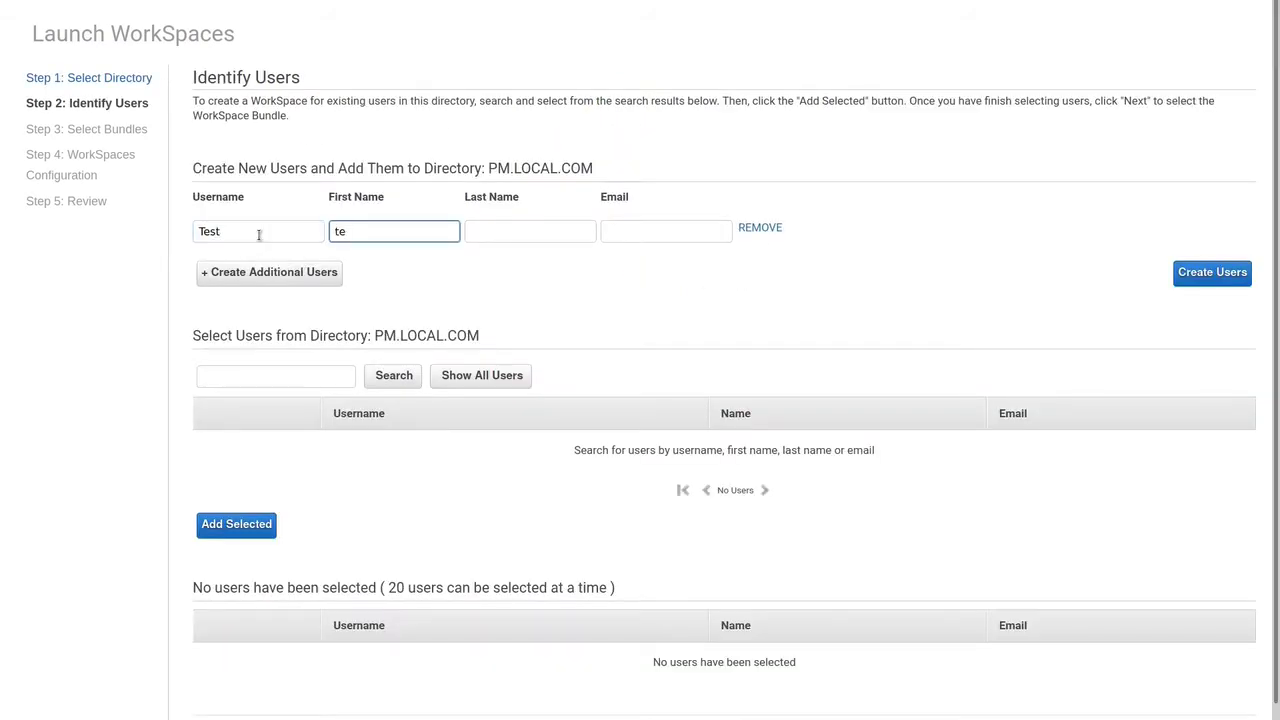
pyautogui.write('st')
pyautogui.press('Tab')
pyautogui.write('user')
pyautogui.press('Tab')
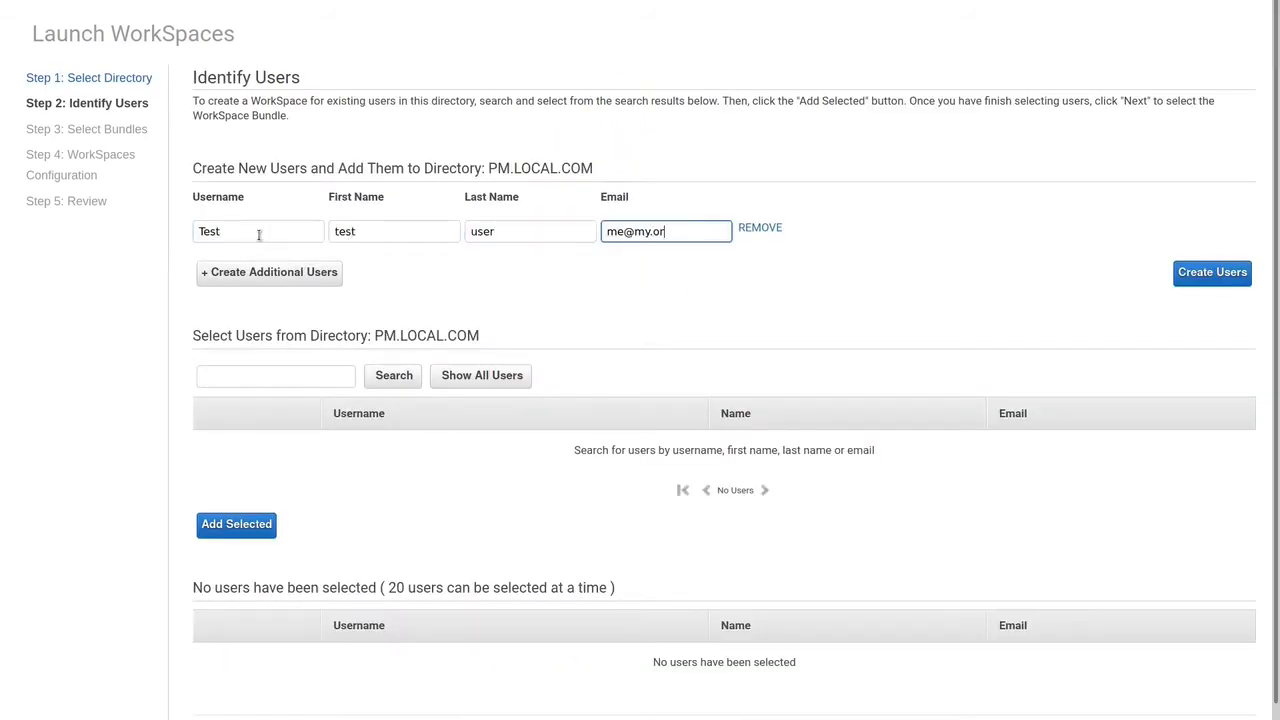
pyautogui.click(1211, 274)
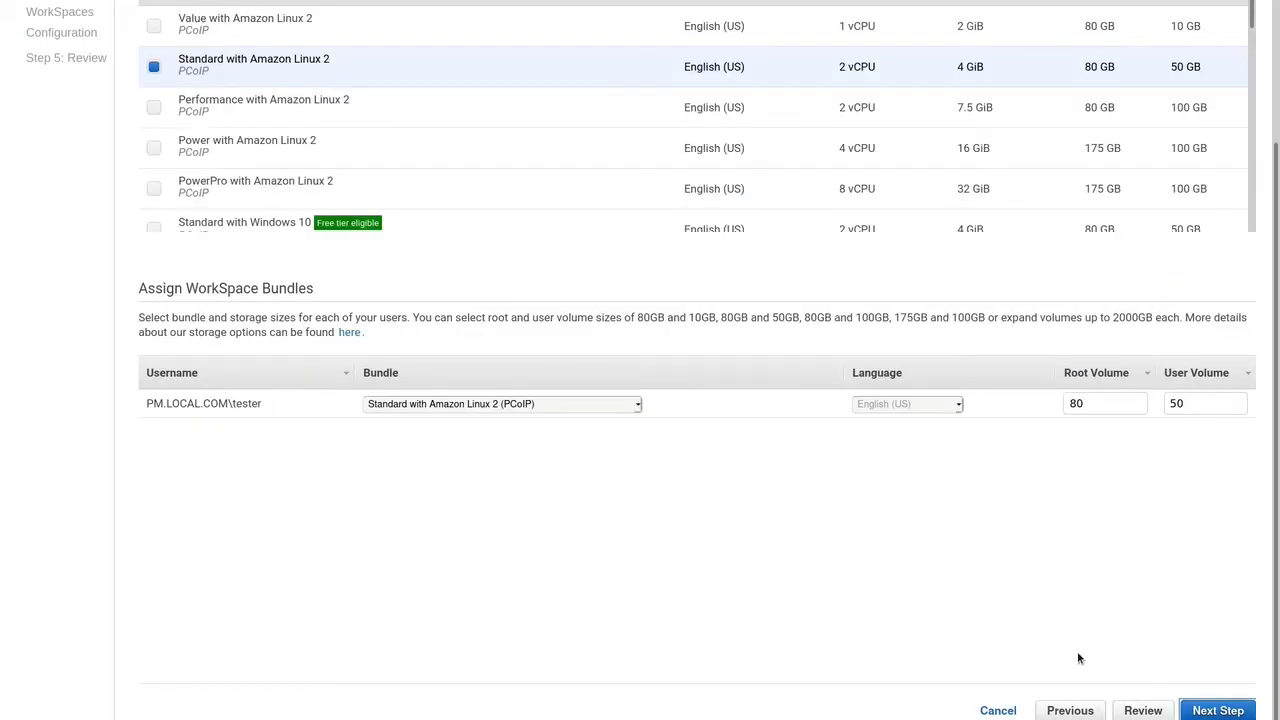
# Step: Choose the Standard with Windows 10 bundle and launch the WorkSpace
pyautogui.scroll(-3, 565, 100)
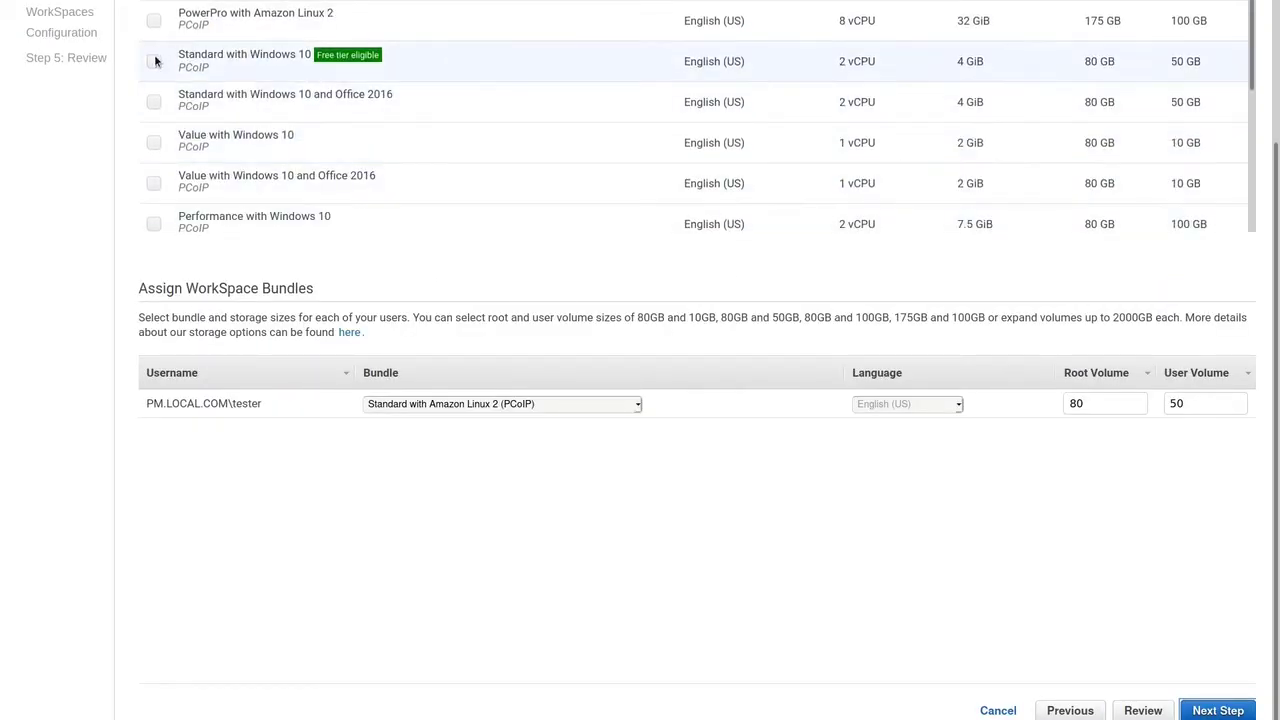
pyautogui.click(154, 63)
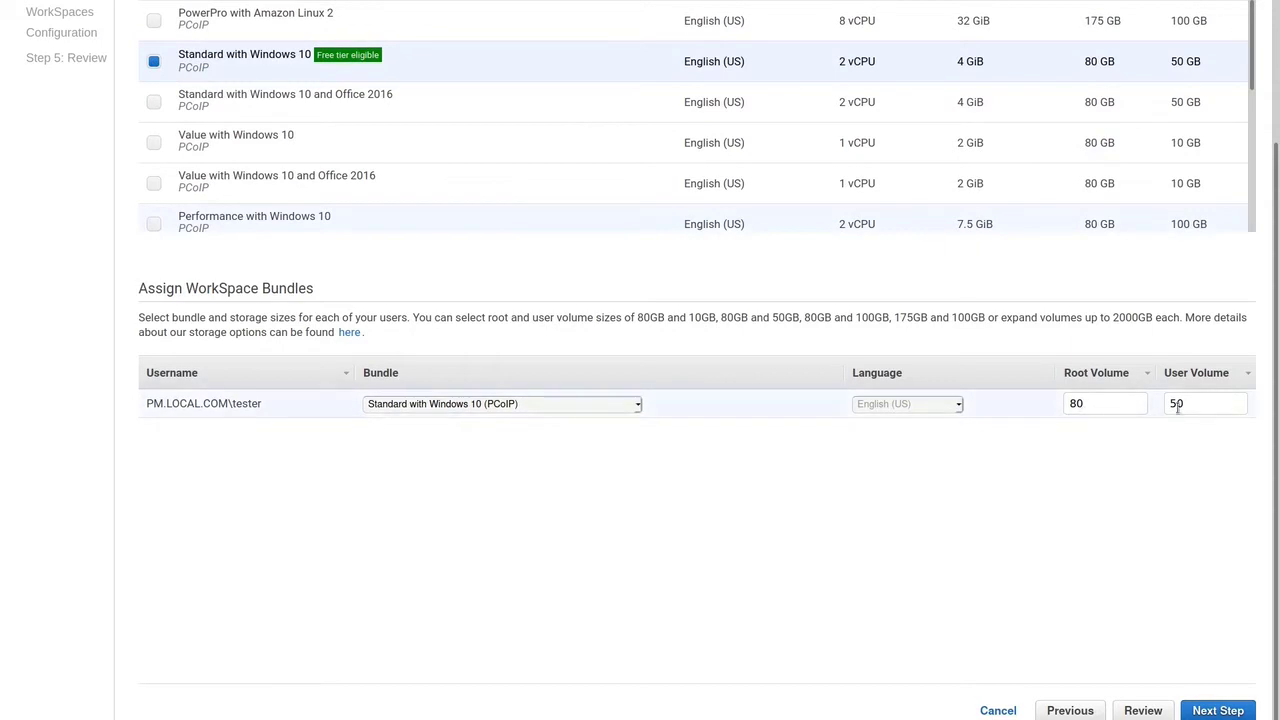
pyautogui.click(1217, 710)
pyautogui.scroll(-1, 1221, 690)
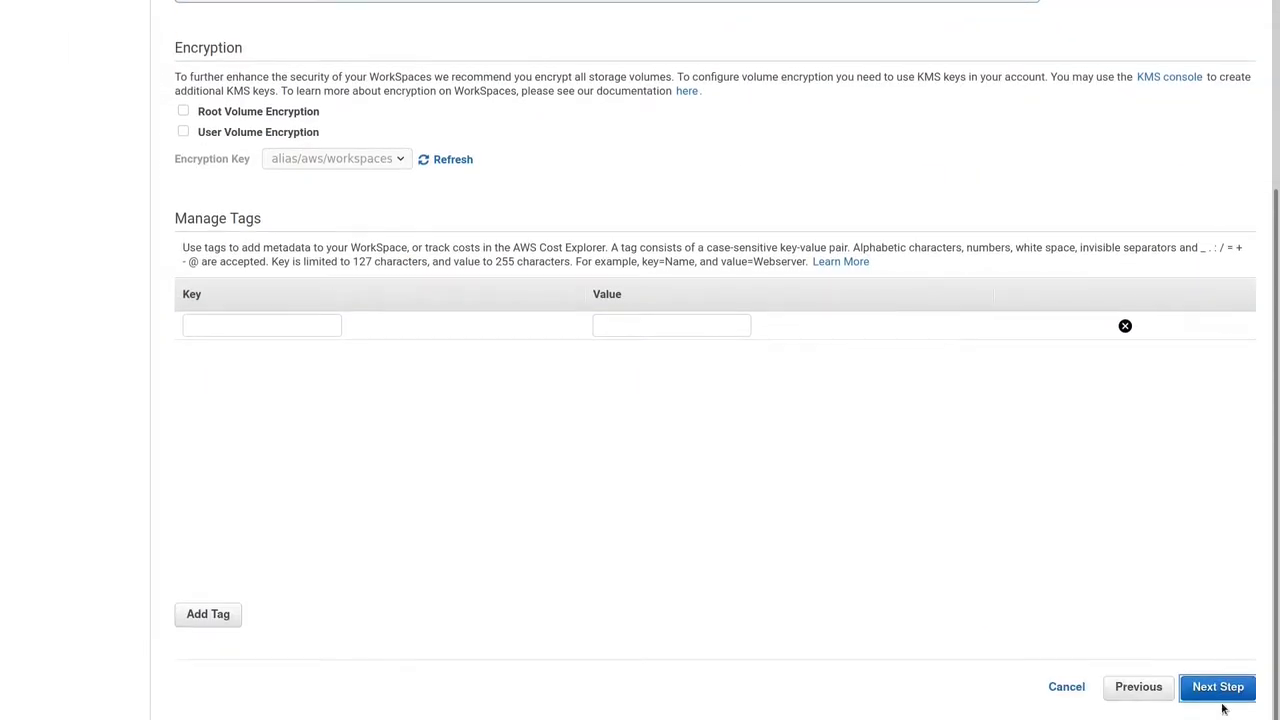
pyautogui.click(1221, 688)
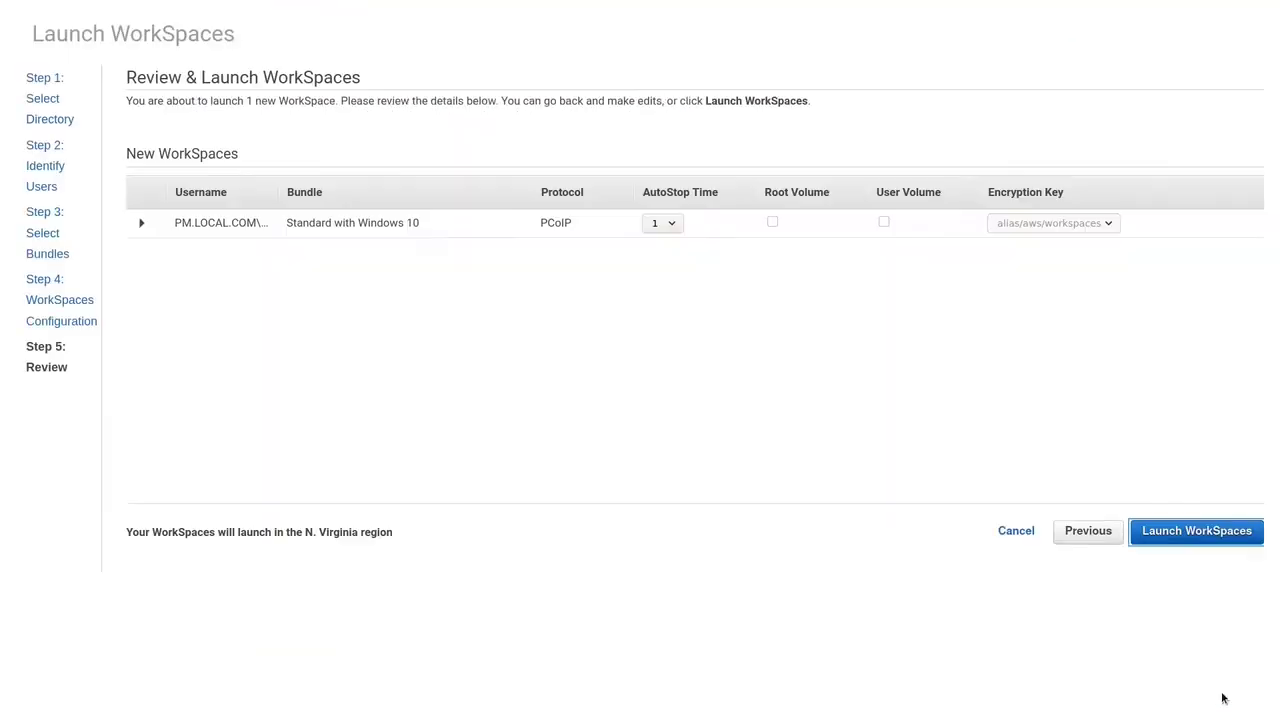
pyautogui.click(1205, 535)
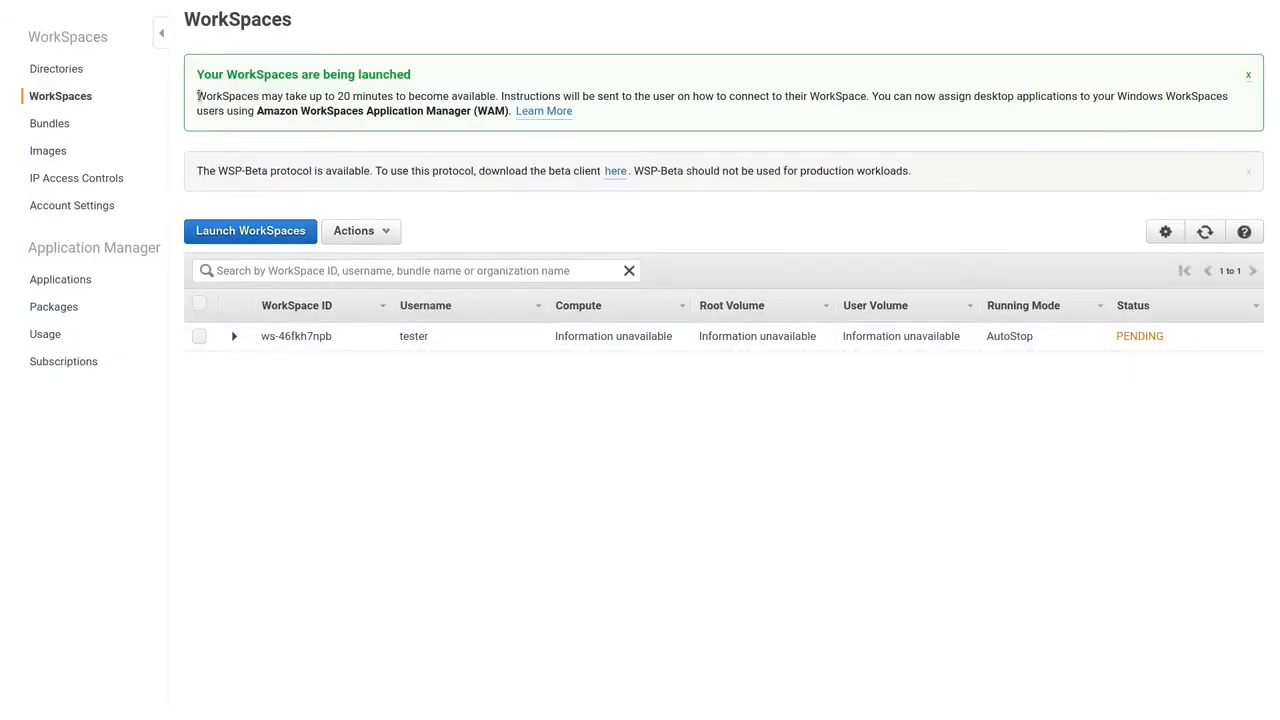
# Step: Note the 20-minute availability notice and start launching another WorkSpace
pyautogui.moveTo(198, 96); pyautogui.dragTo(393, 96)
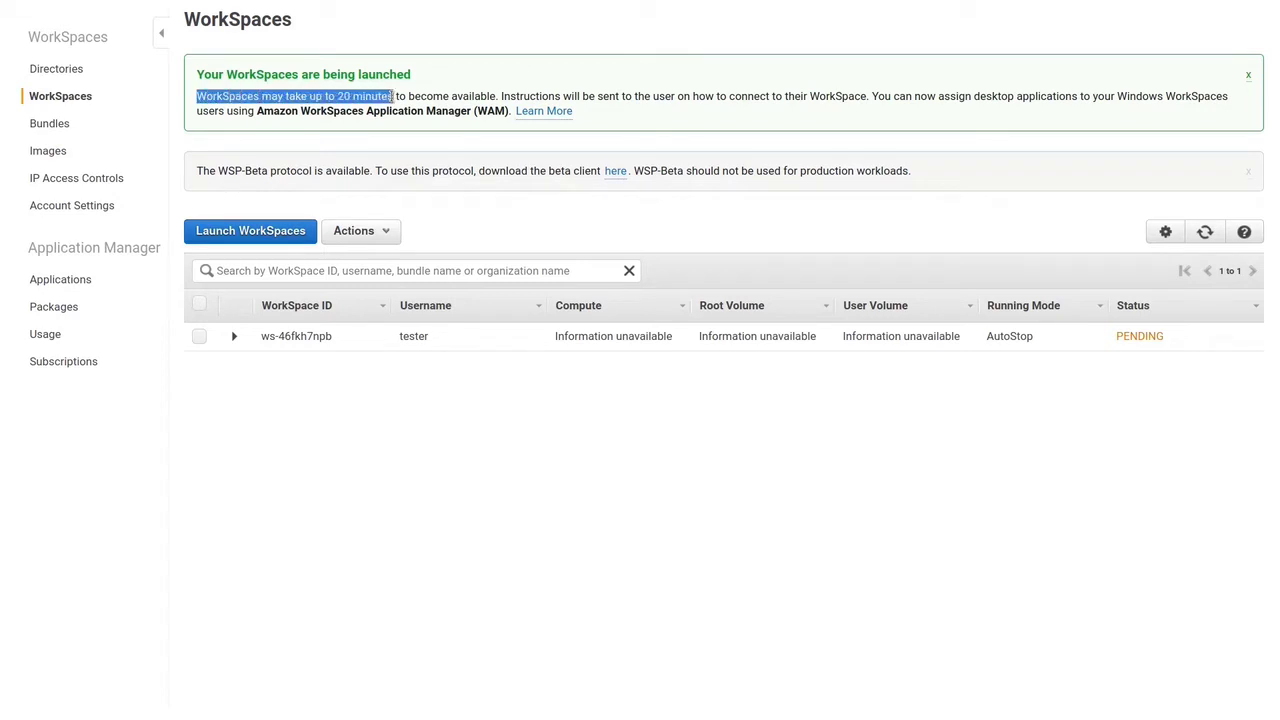
pyautogui.click(410, 407)
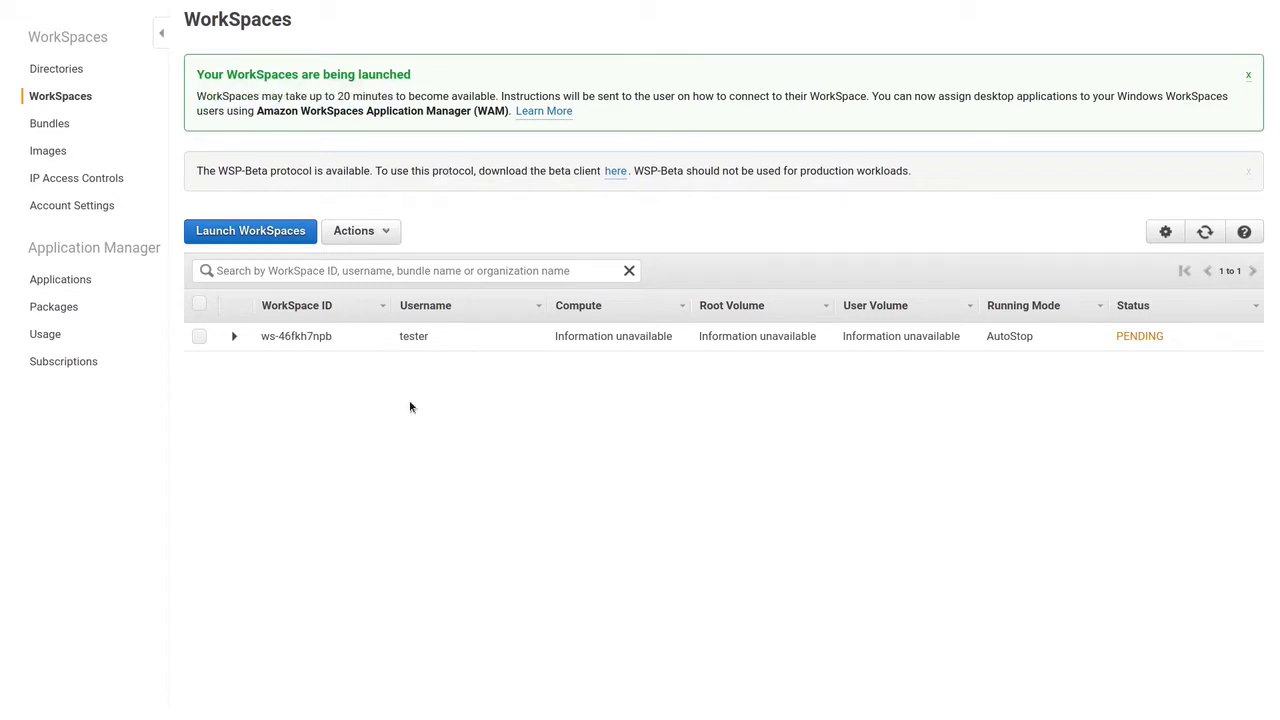
pyautogui.click(265, 231)
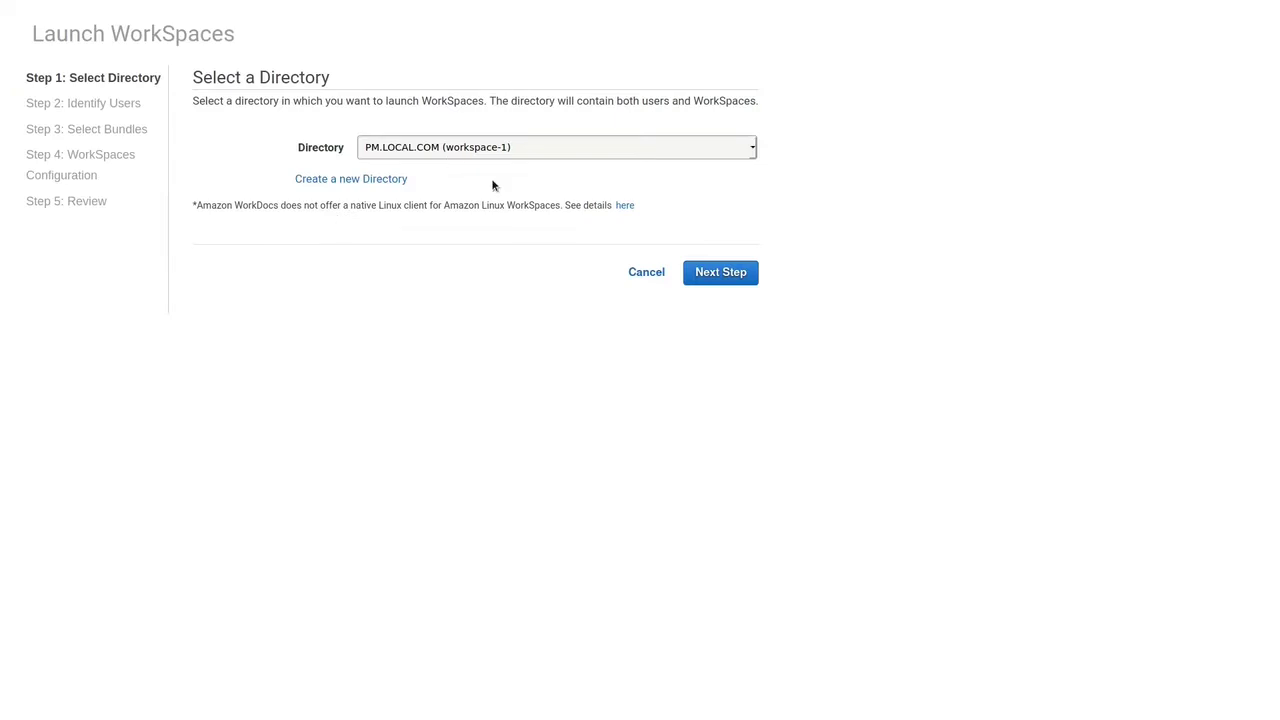
# Step: Assign an existing PM.LOCAL.COM test user to the new WorkSpace
pyautogui.click(700, 272)
pyautogui.click(491, 375)
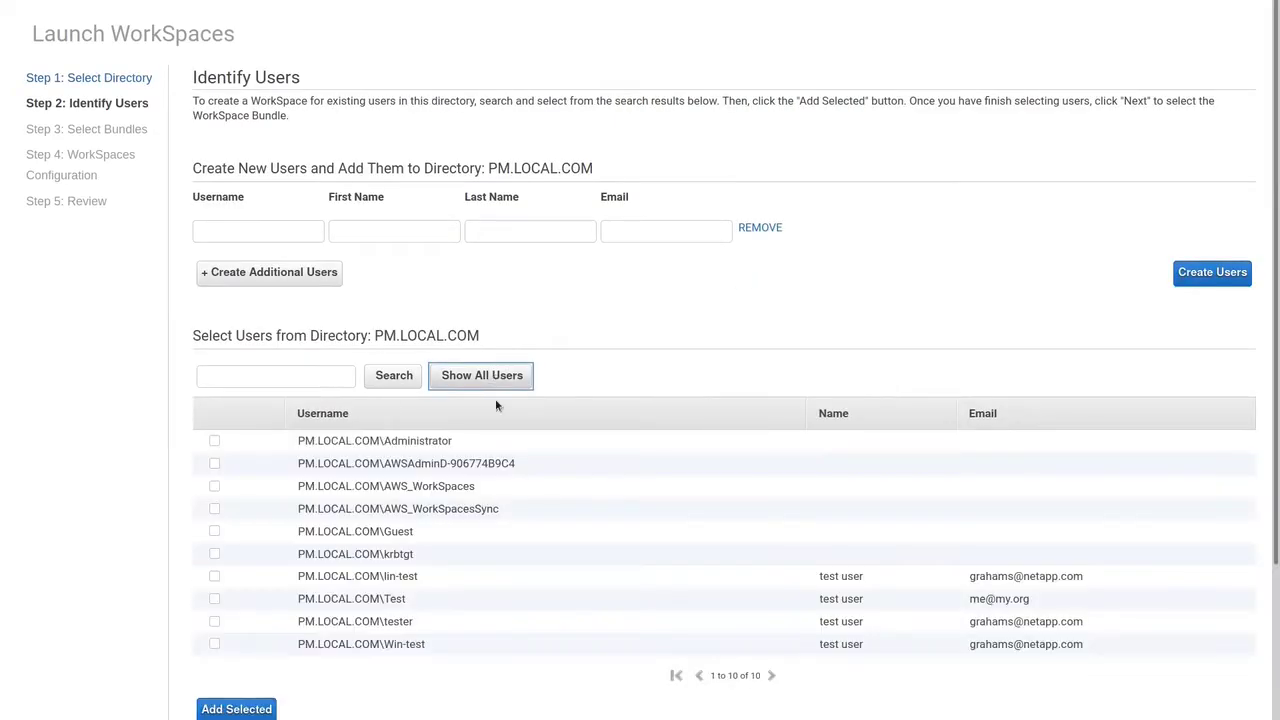
pyautogui.click(211, 578)
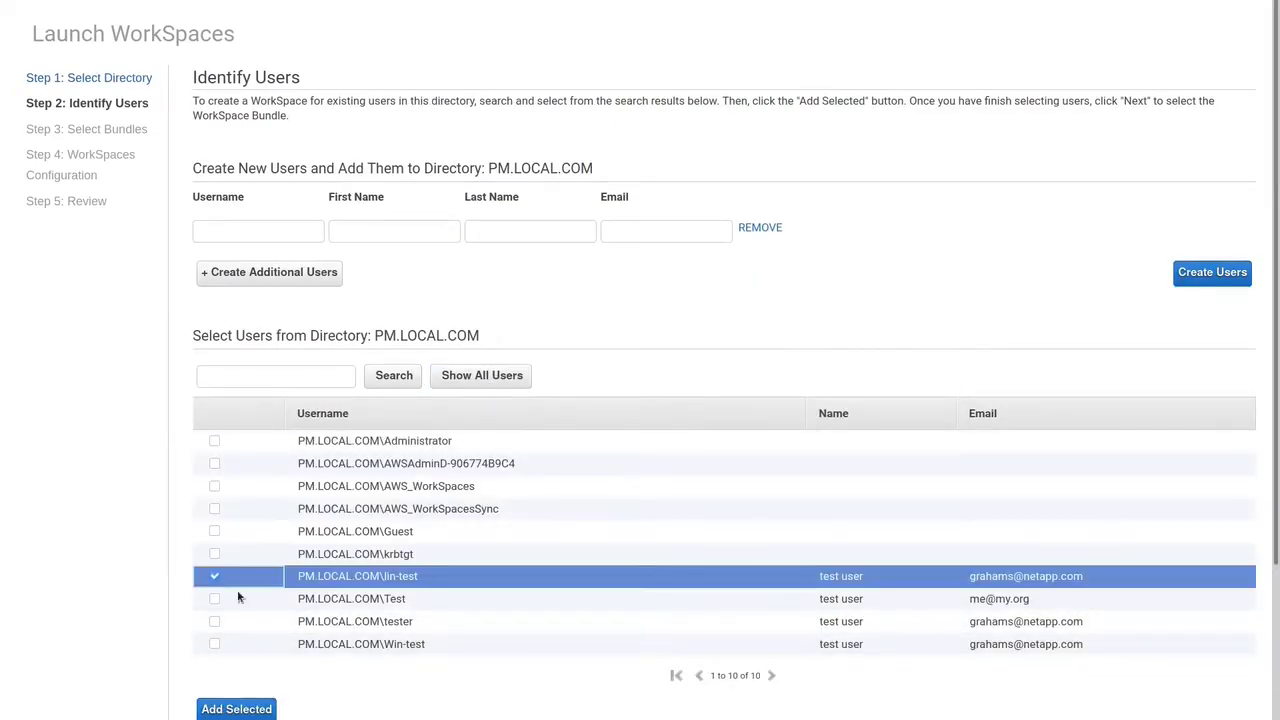
pyautogui.scroll(-3, 489, 686)
pyautogui.click(236, 483)
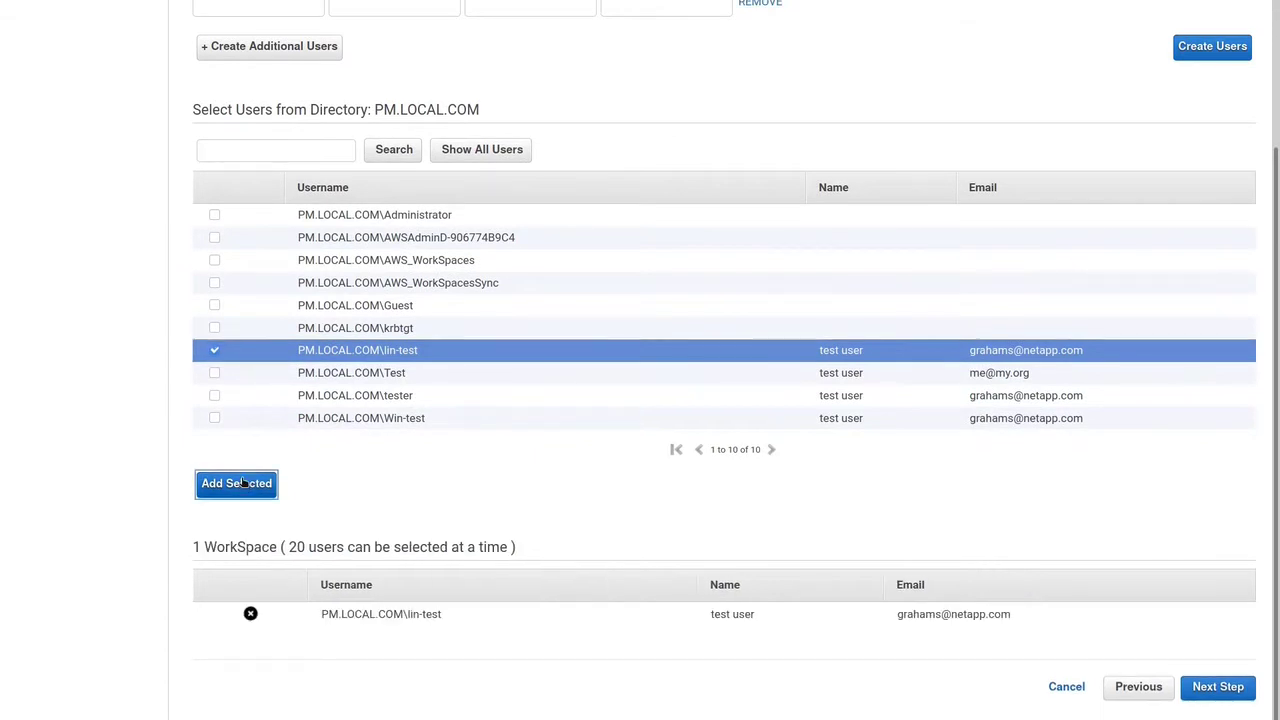
pyautogui.click(1214, 687)
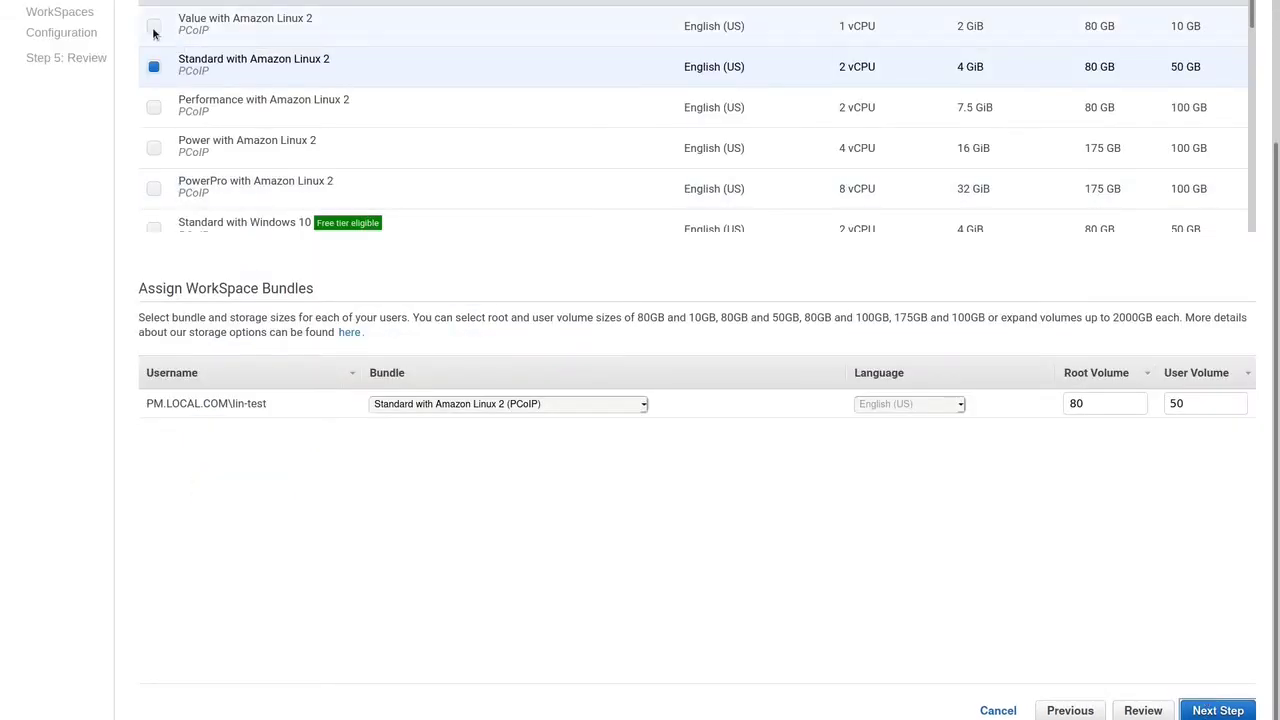
# Step: Select the Value with Amazon Linux 2 bundle and launch the WorkSpace
pyautogui.click(152, 24)
pyautogui.click(1236, 712)
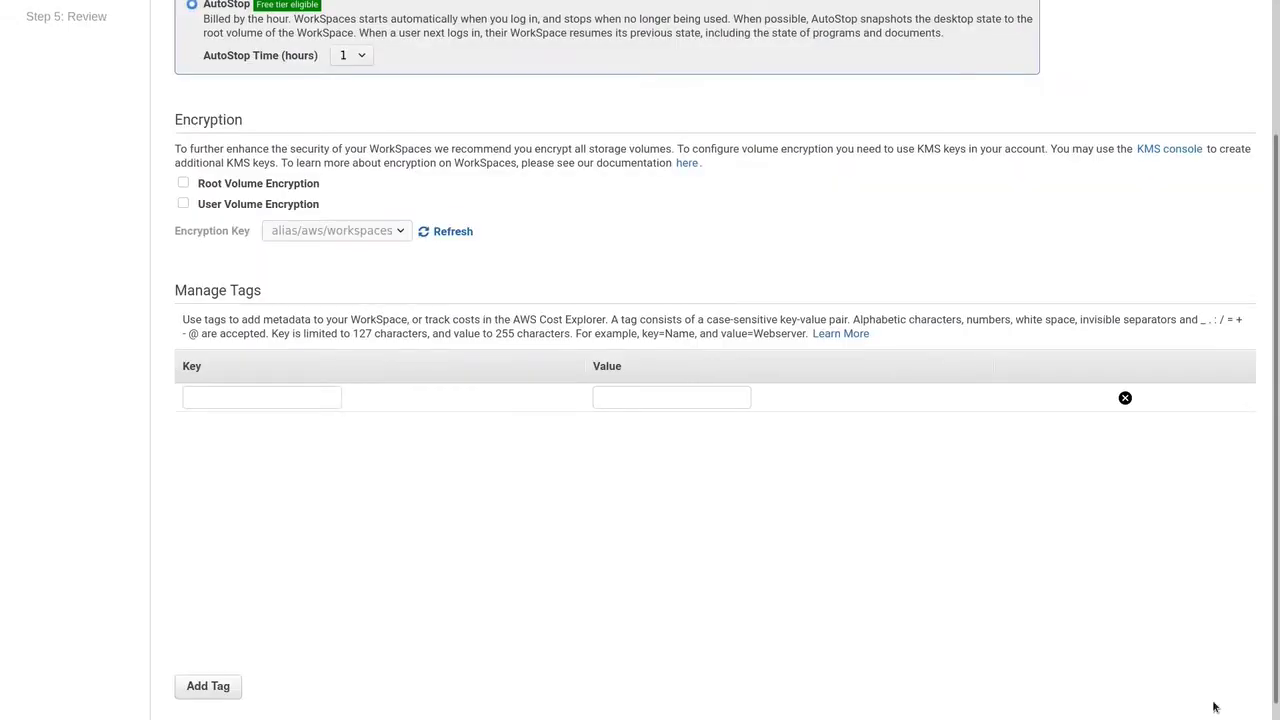
pyautogui.scroll(-1, 1214, 706)
pyautogui.click(1210, 692)
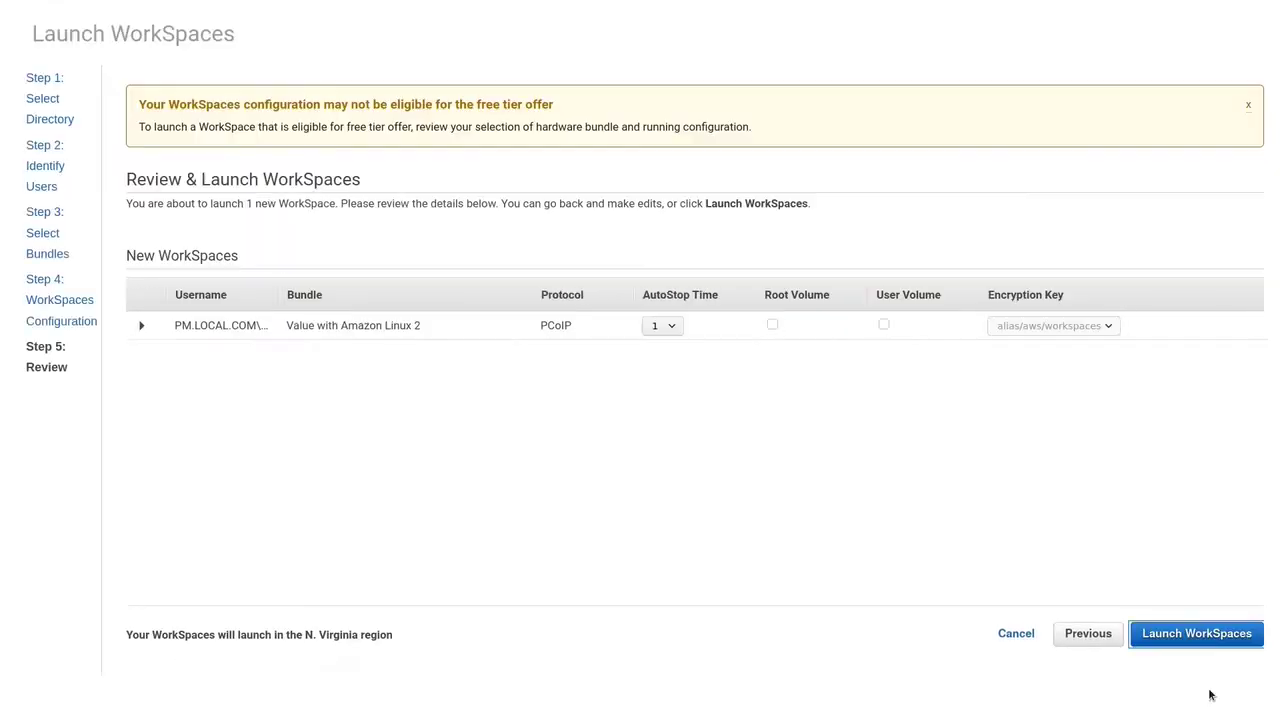
pyautogui.click(1206, 638)
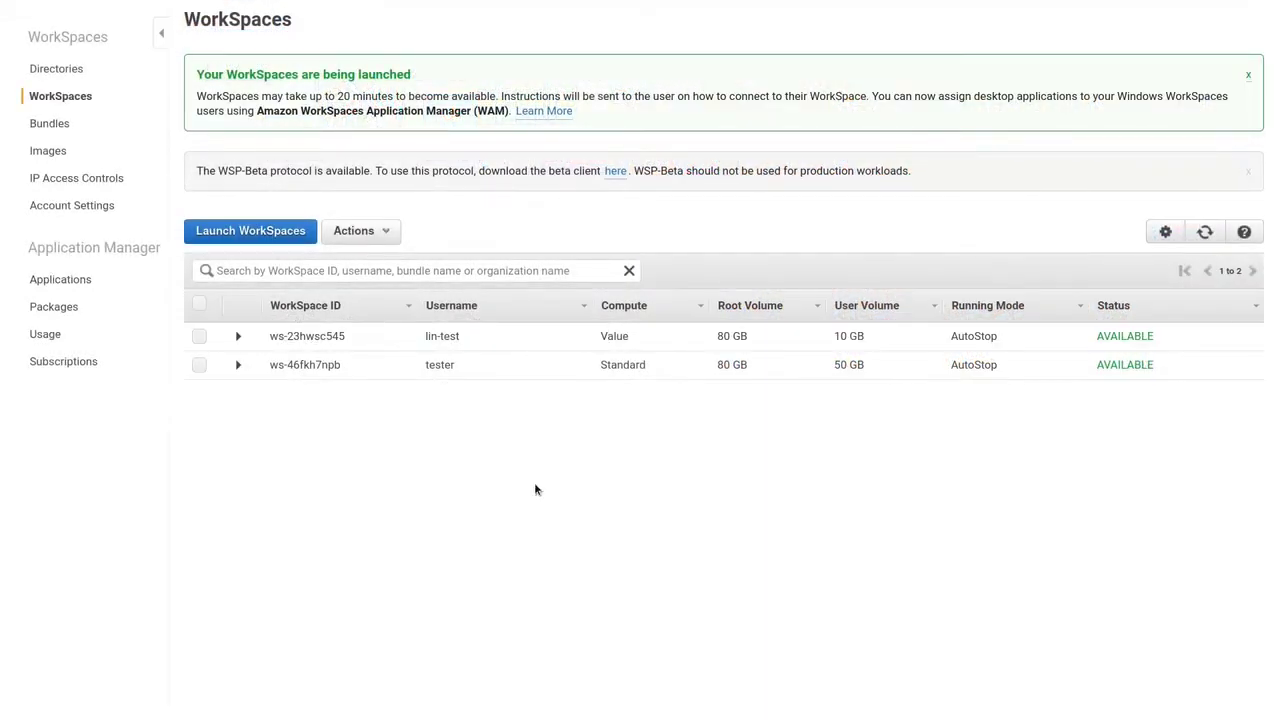
# Step: Copy the Windows 10 WorkSpace's registration code and select the invite URL in the email
pyautogui.click(238, 365)
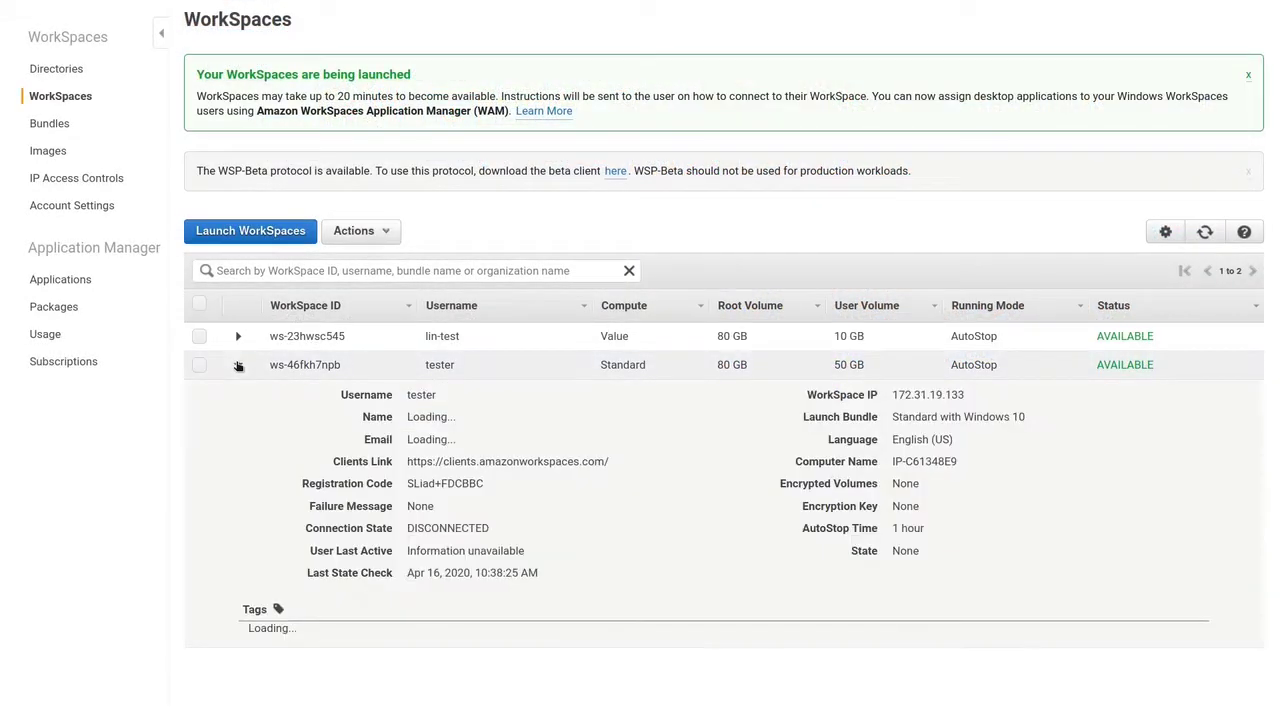
pyautogui.moveTo(407, 484); pyautogui.dragTo(482, 484)
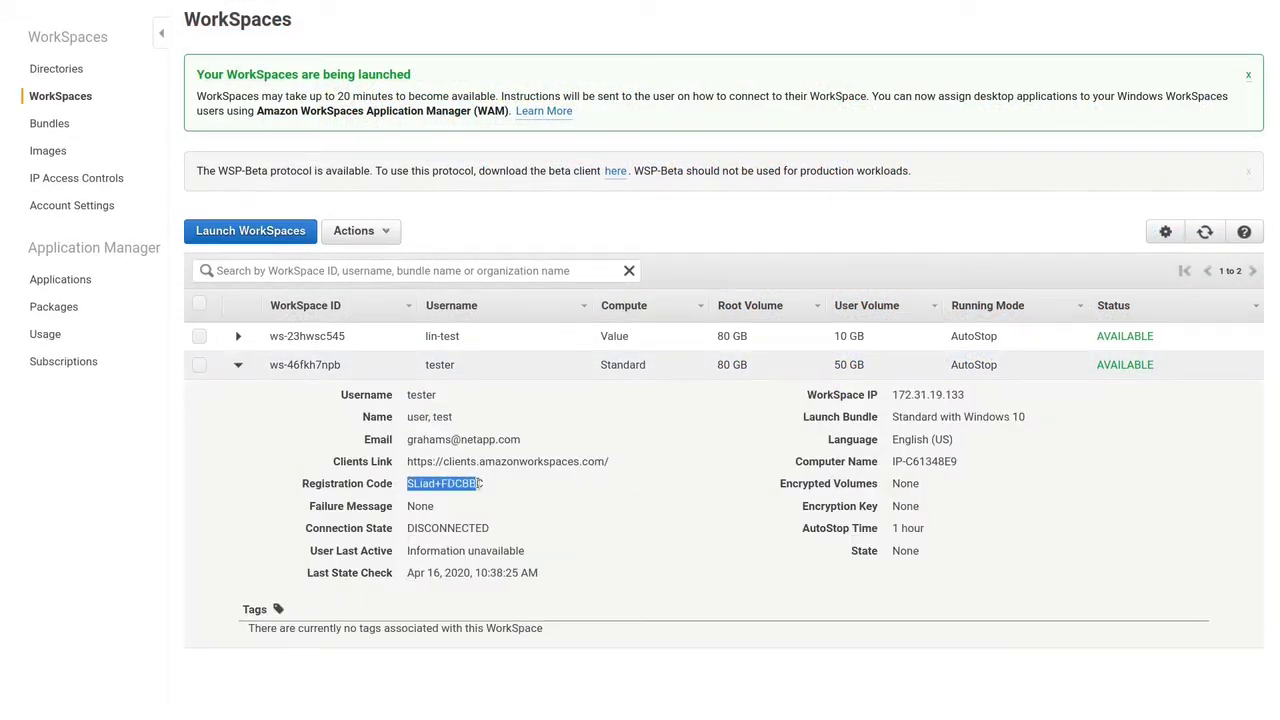
pyautogui.click(482, 484)
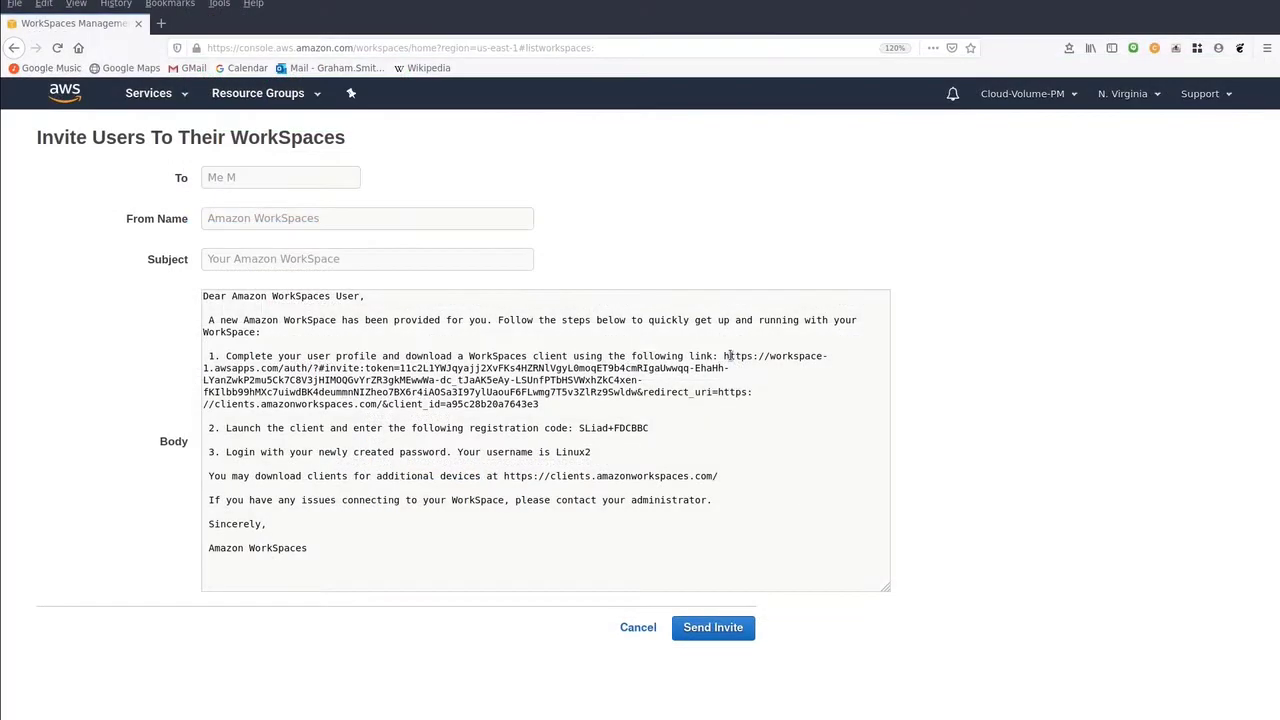
pyautogui.doubleClick(728, 355)
pyautogui.moveTo(724, 356); pyautogui.dragTo(740, 400)
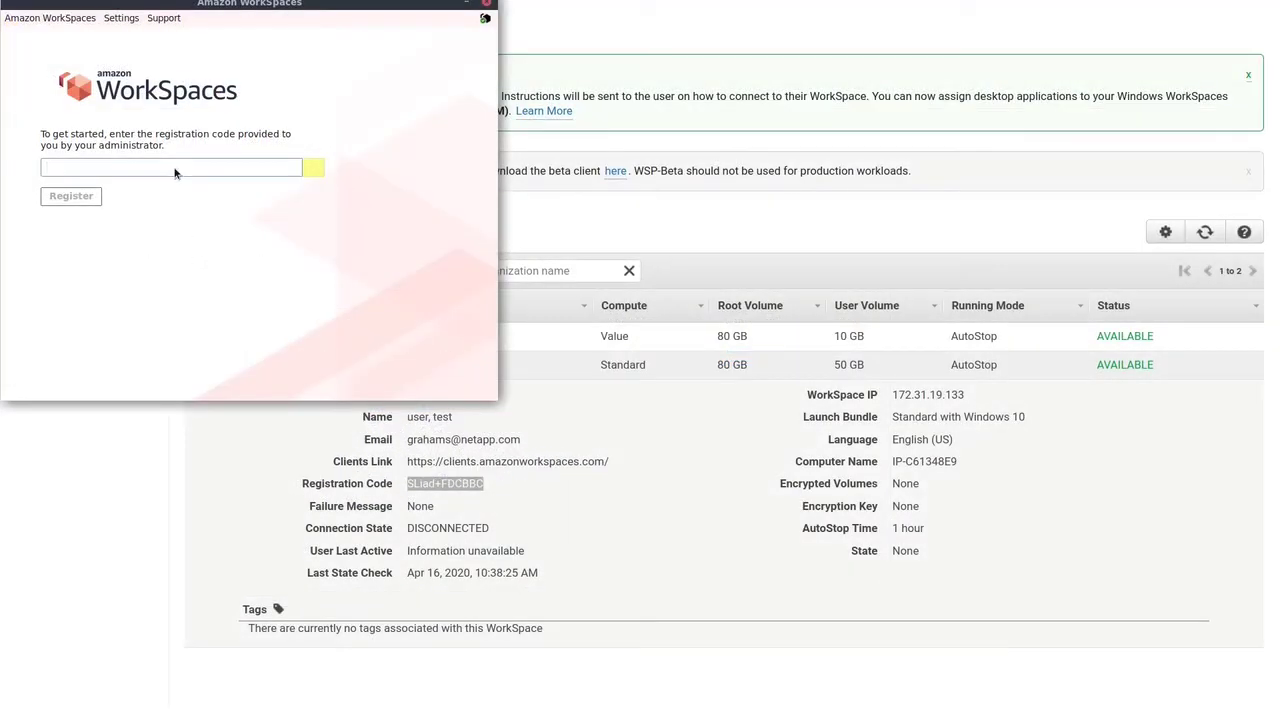
# Step: Register the client with the pasted code and sign in with the WorkSpace user's username and password
pyautogui.rightClick(174, 172)
pyautogui.click(193, 212)
pyautogui.click(92, 198)
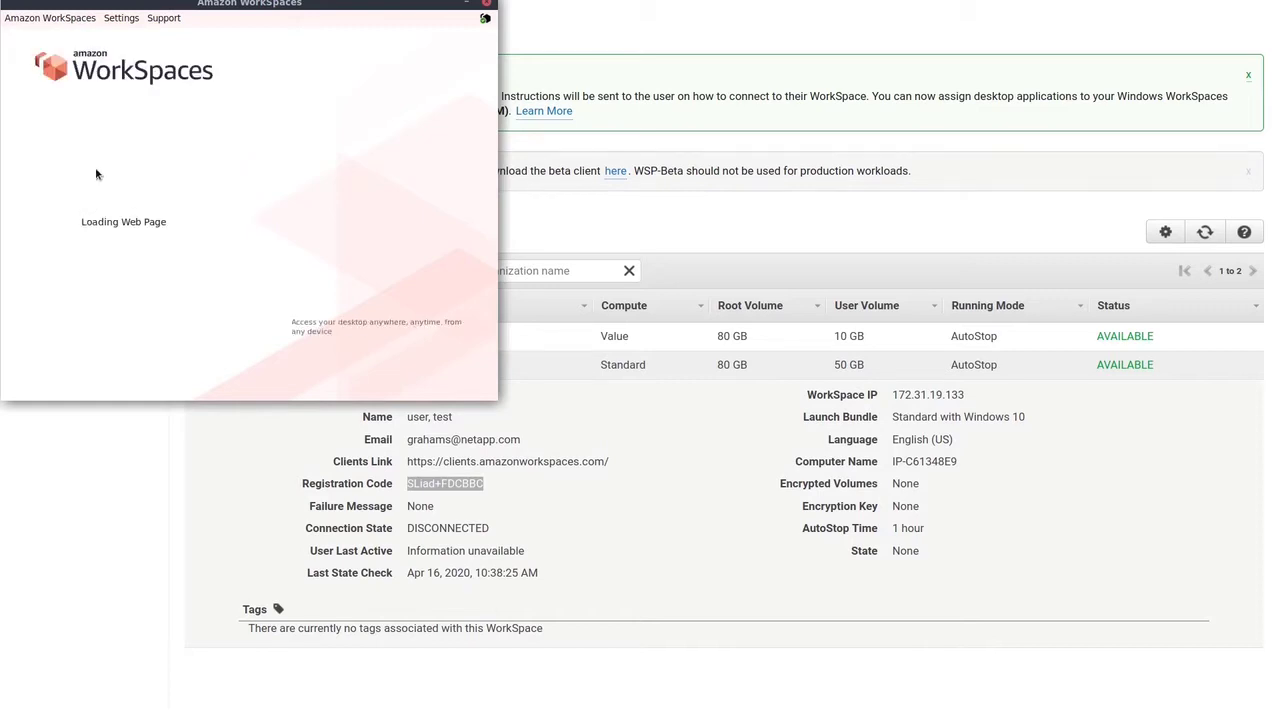
pyautogui.click(98, 153)
pyautogui.write('tester')
pyautogui.press('Tab')
pyautogui.write('••')
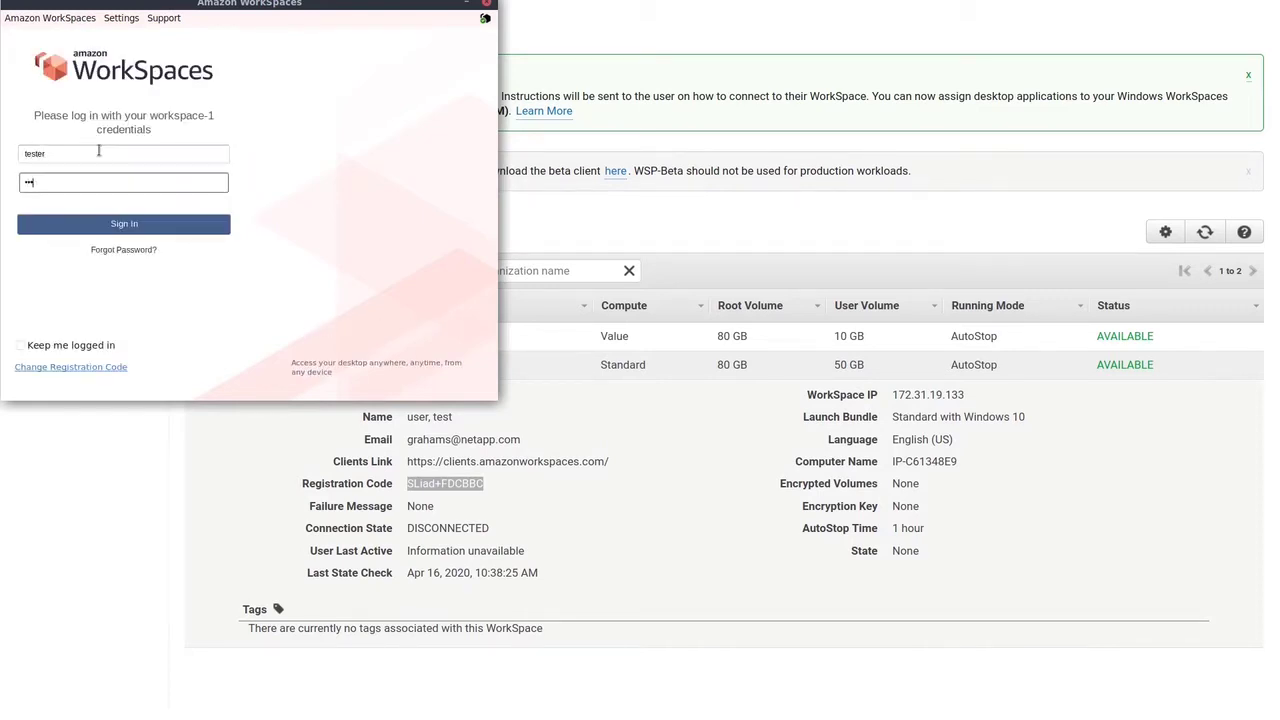
pyautogui.write('••••••')
pyautogui.click(125, 226)
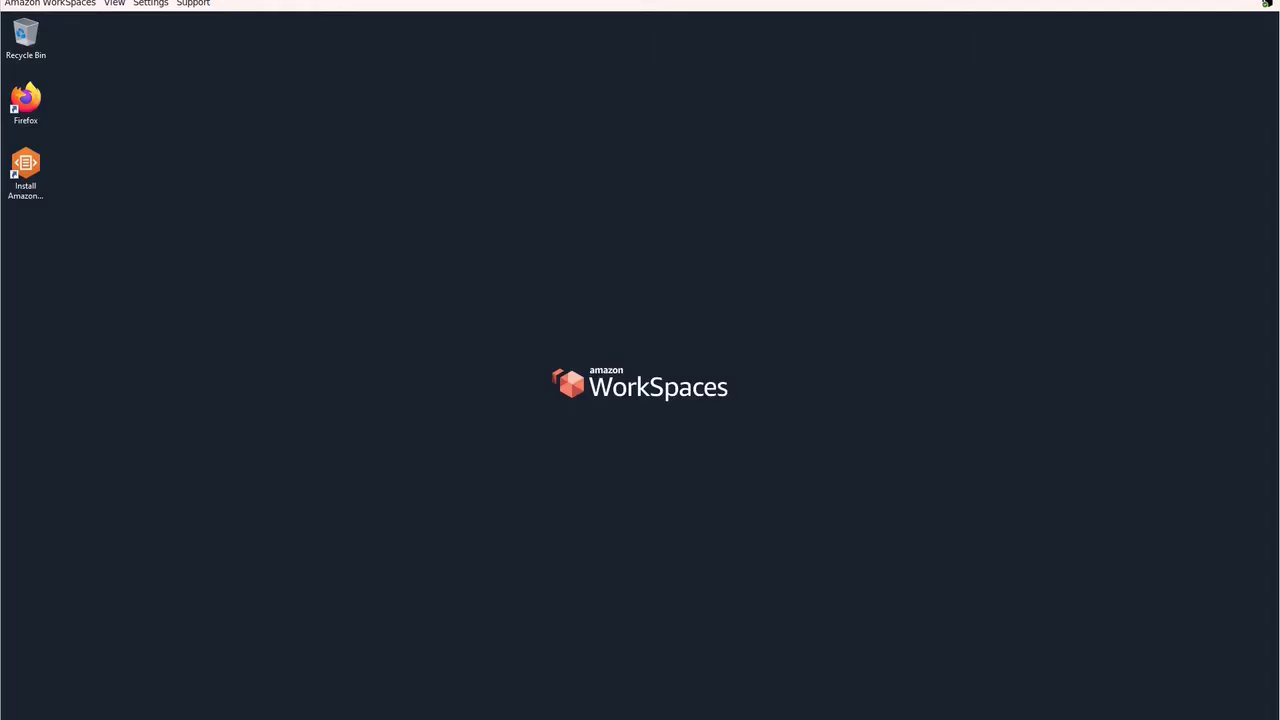
# Step: Map \\CVS-WORKS-26ea.PM.LOCAL.COM\share-1 as network drive Y: from File Explorer
pyautogui.press('super+e')
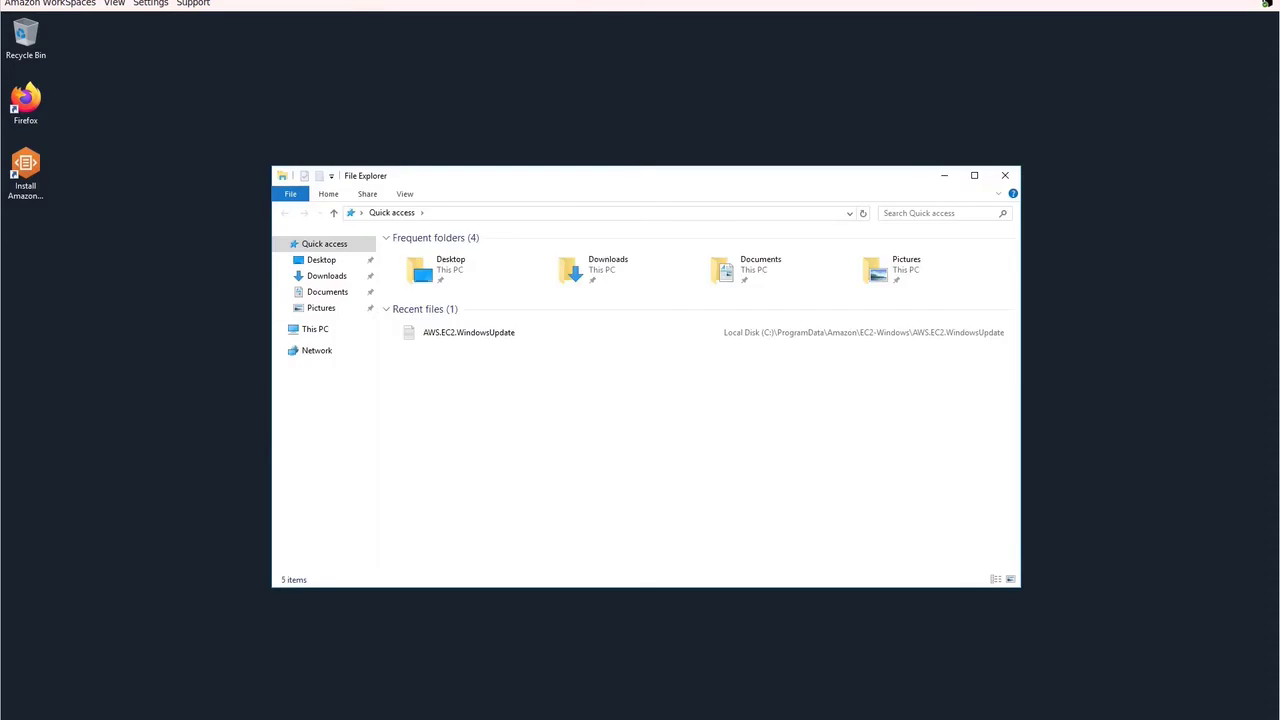
pyautogui.rightClick(306, 352)
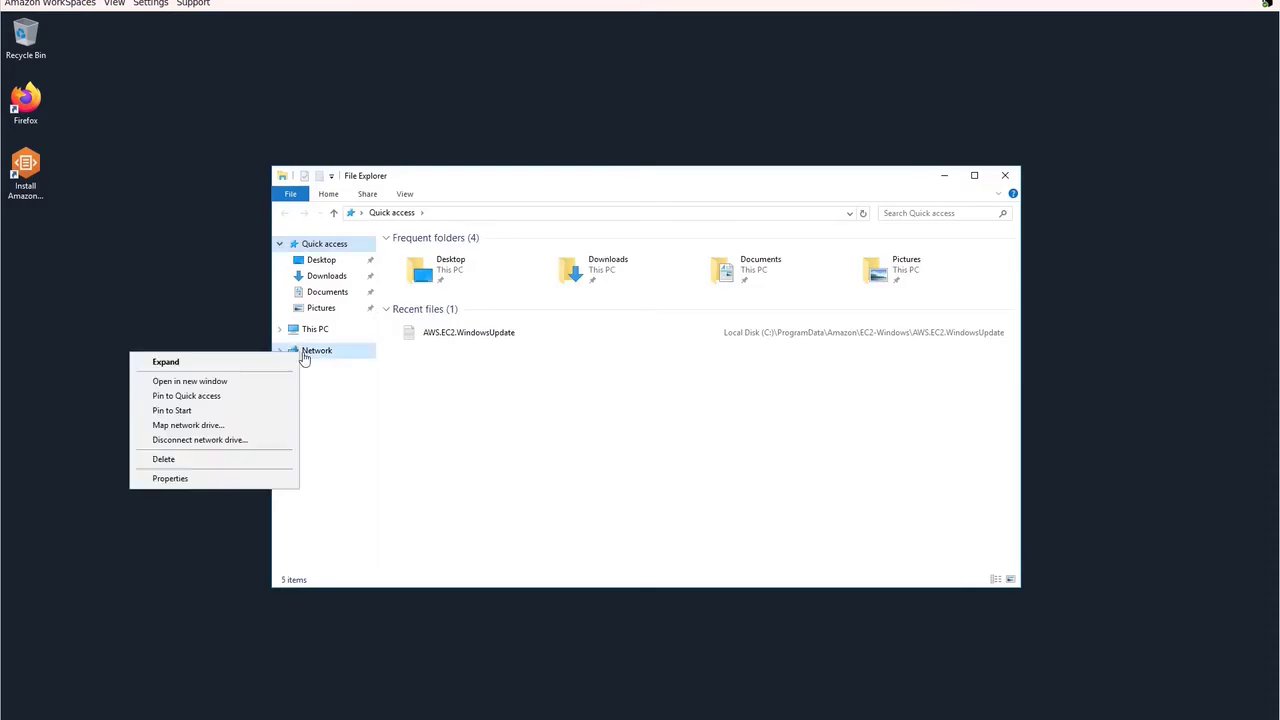
pyautogui.click(187, 425)
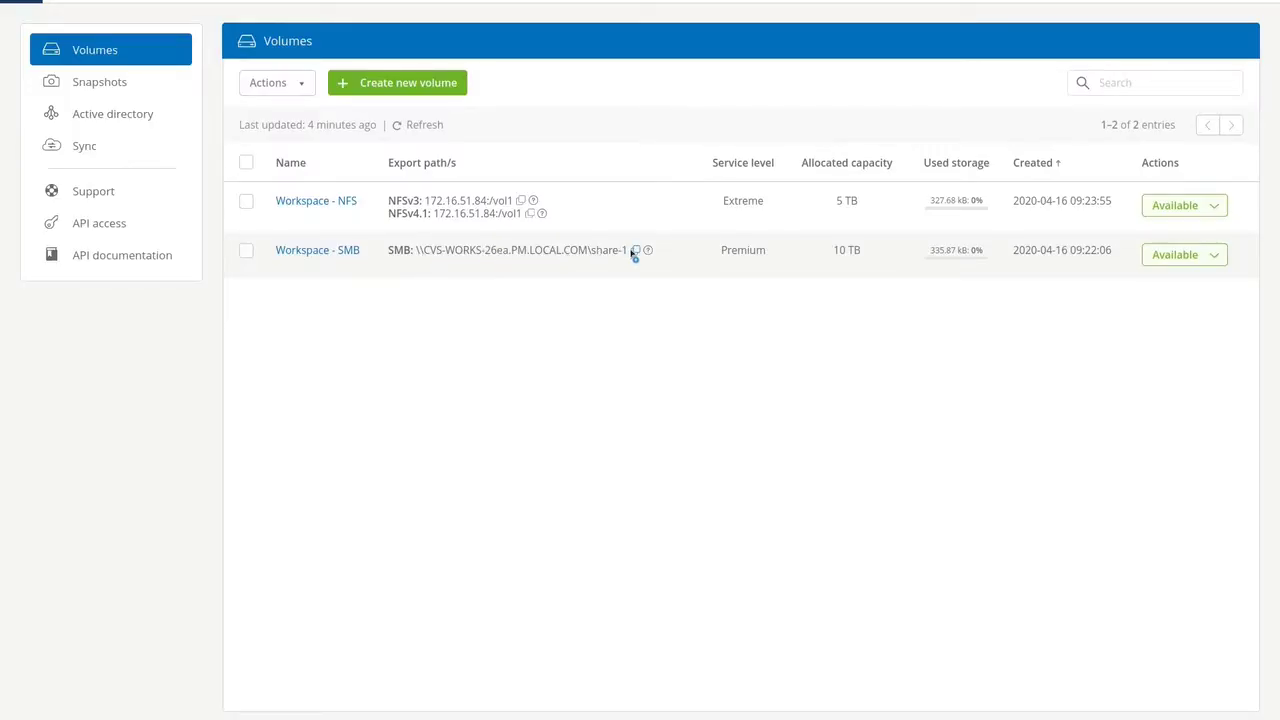
pyautogui.click(636, 251)
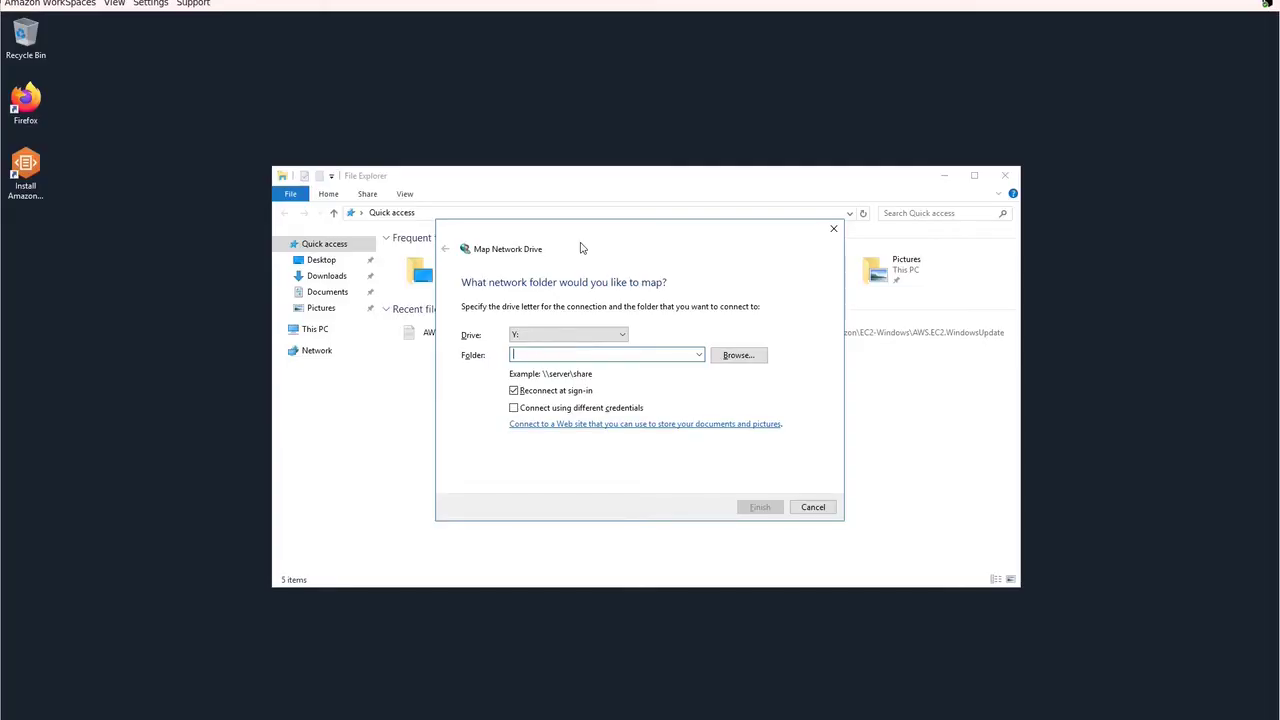
pyautogui.hotkey('ctrl', 'v')
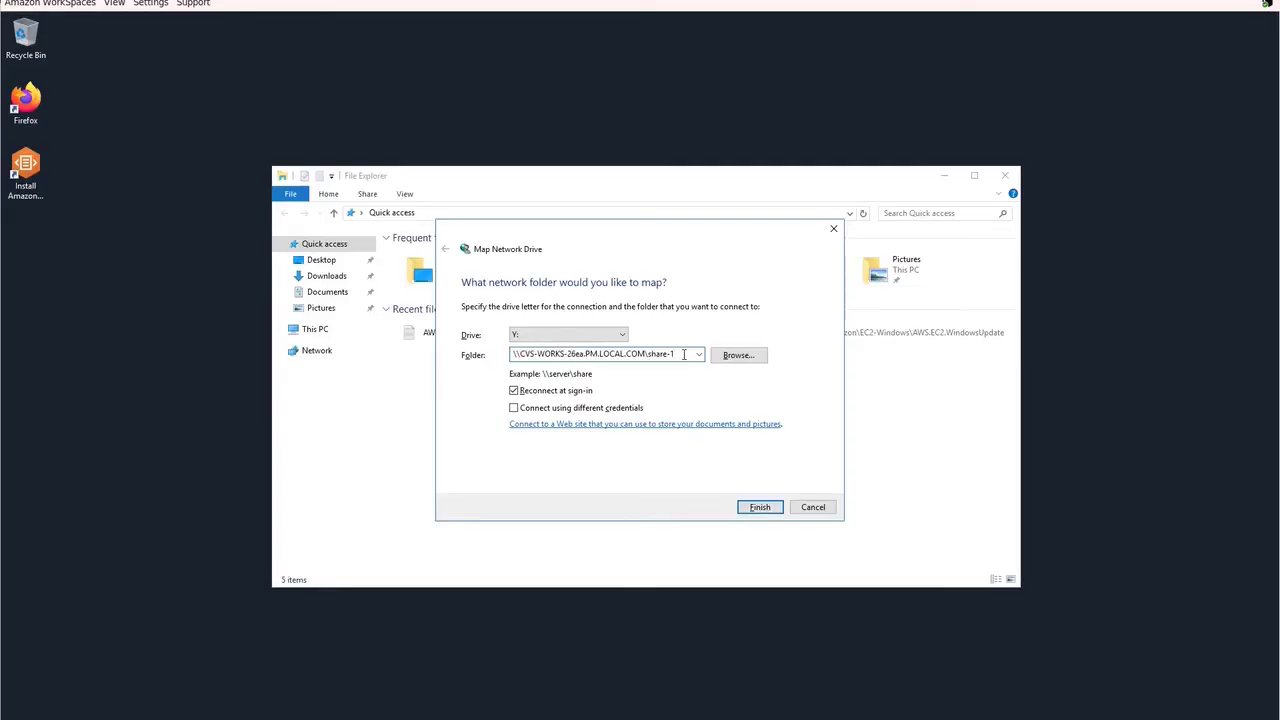
pyautogui.click(760, 507)
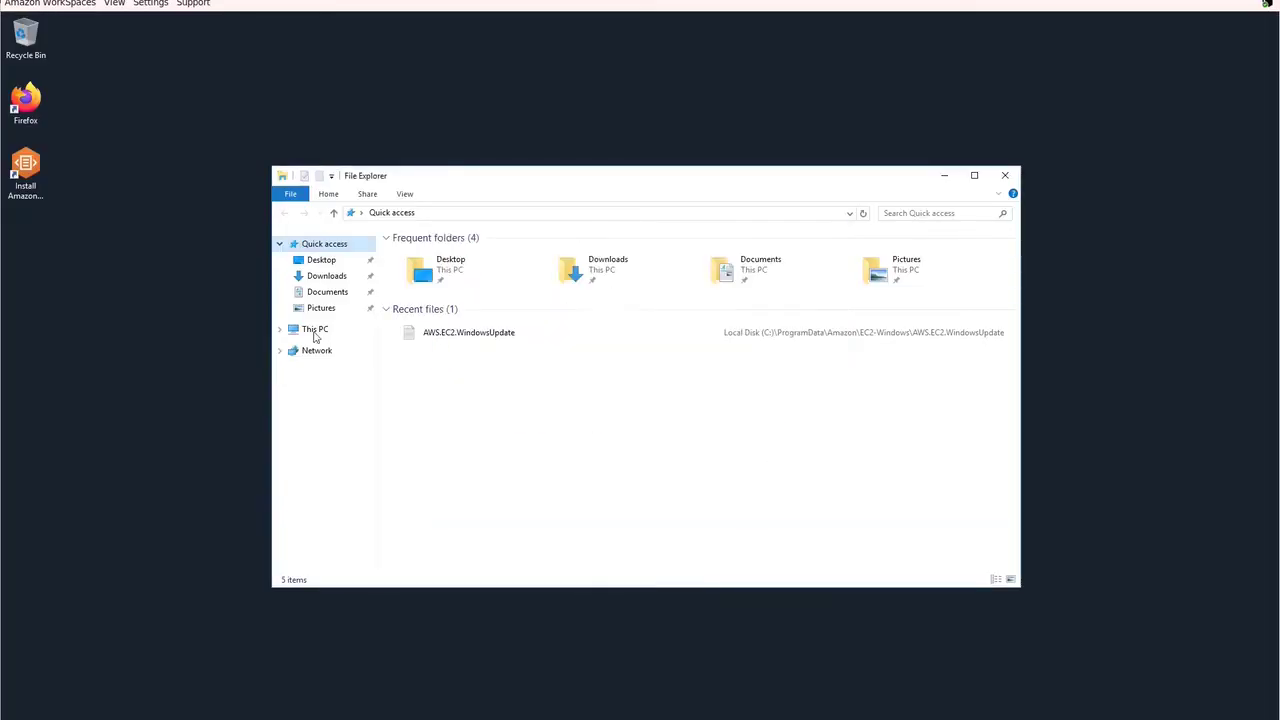
# Step: Open the share-1 (Y:) drive and confirm its 100 TB NTFS capacity in Properties
pyautogui.click(280, 331)
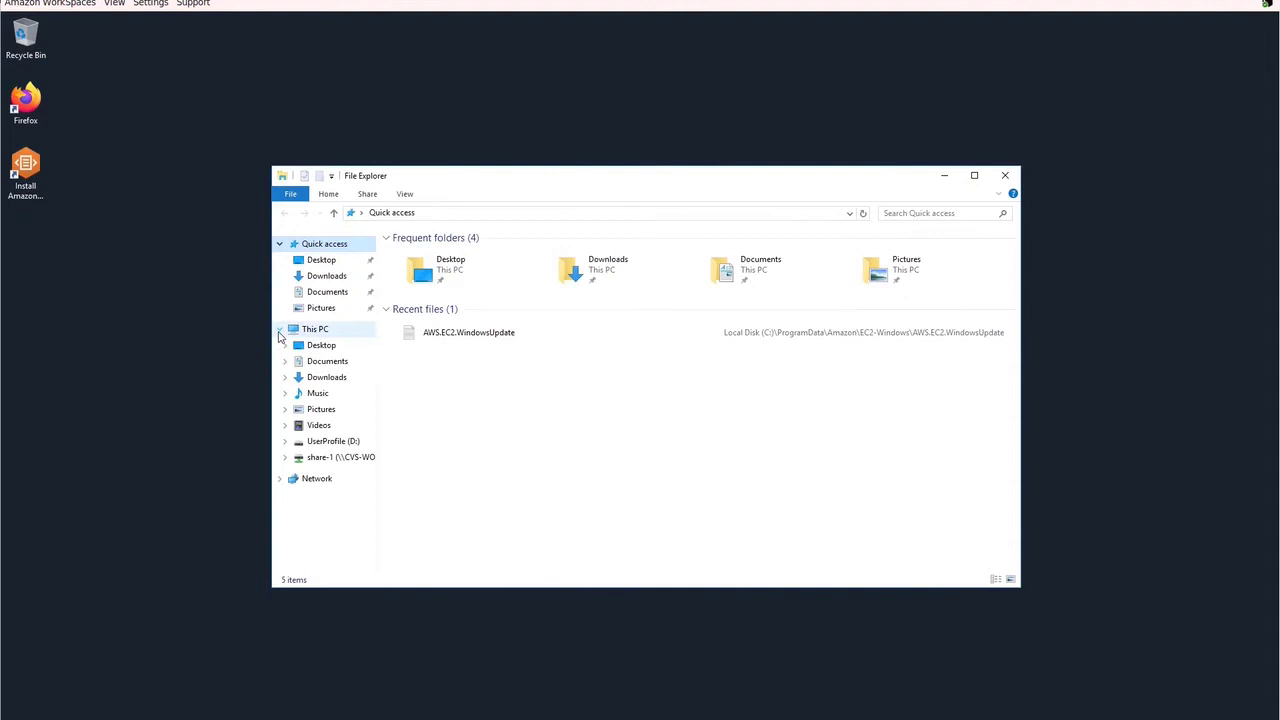
pyautogui.click(347, 460)
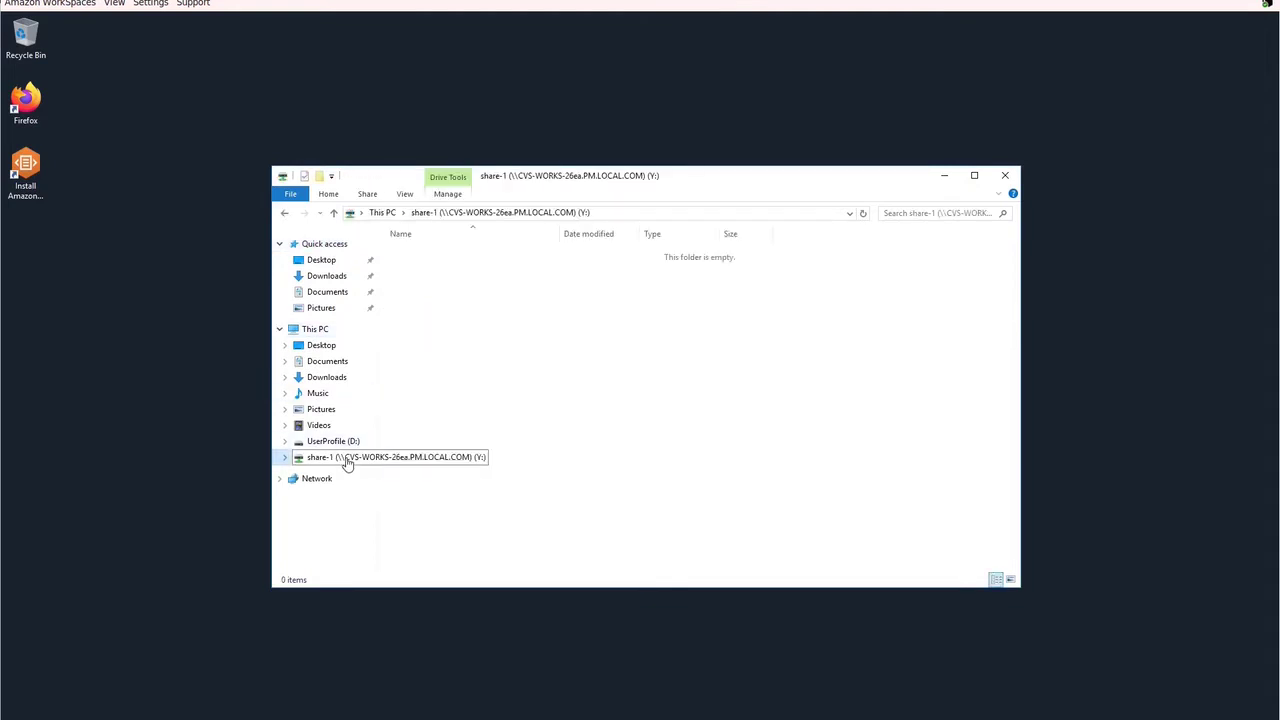
pyautogui.rightClick(347, 460)
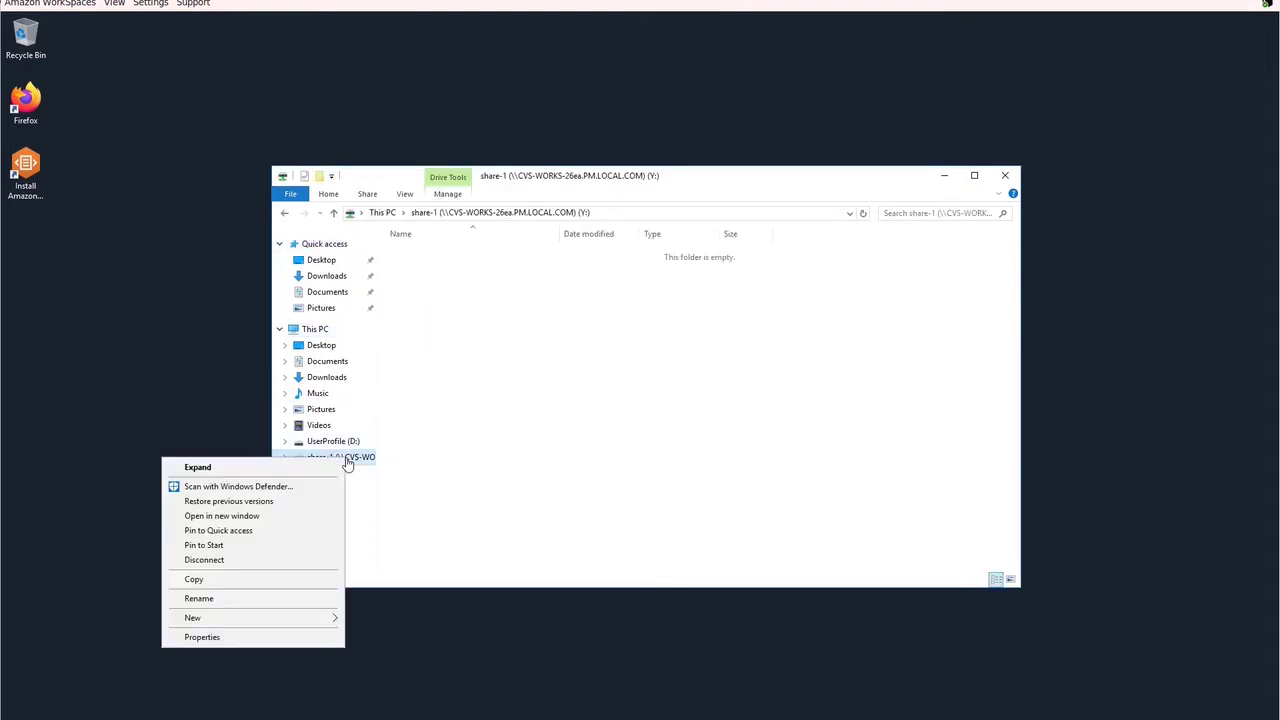
pyautogui.click(264, 639)
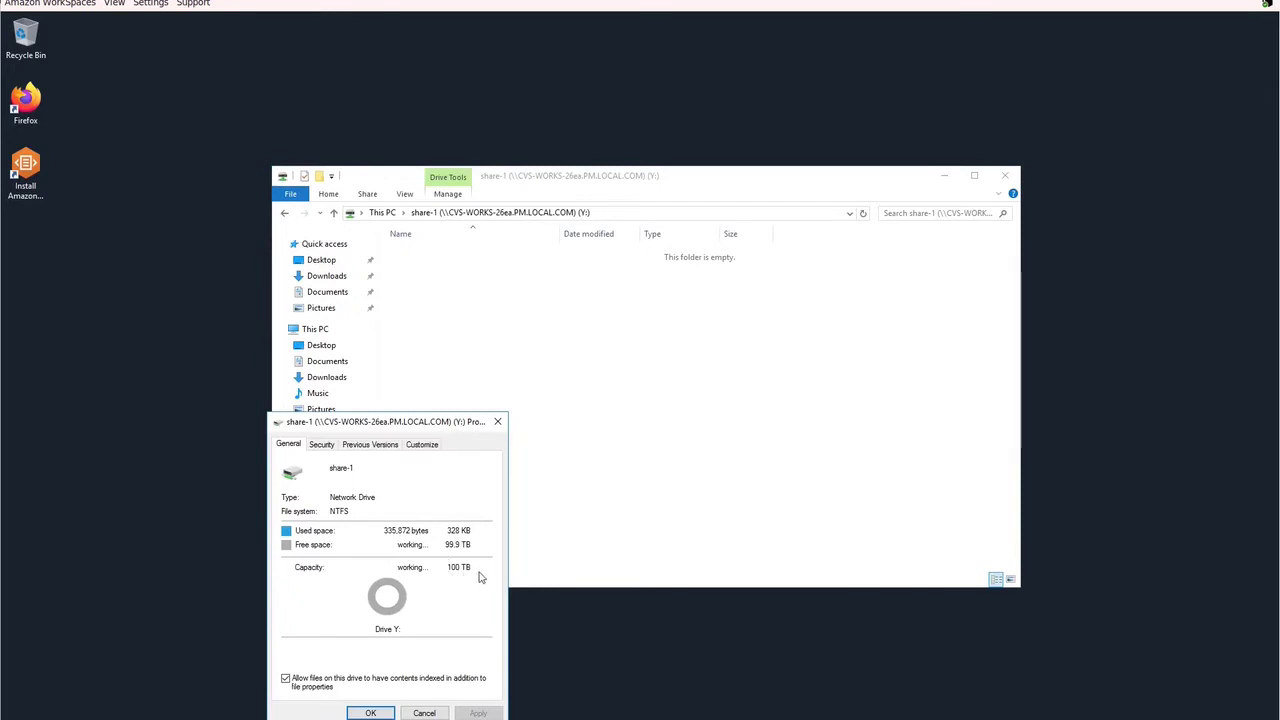
pyautogui.click(370, 713)
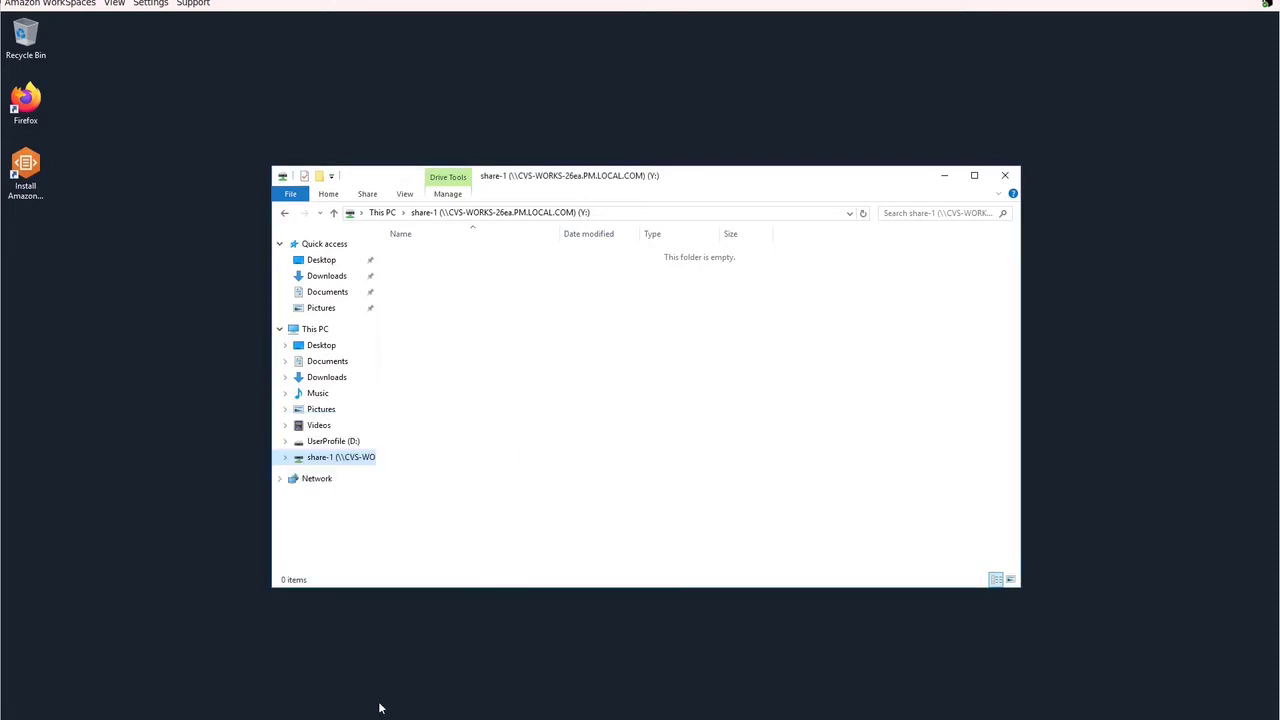
# Step: Create a new text document named Important on share-1
pyautogui.rightClick(473, 380)
pyautogui.moveTo(443, 508)
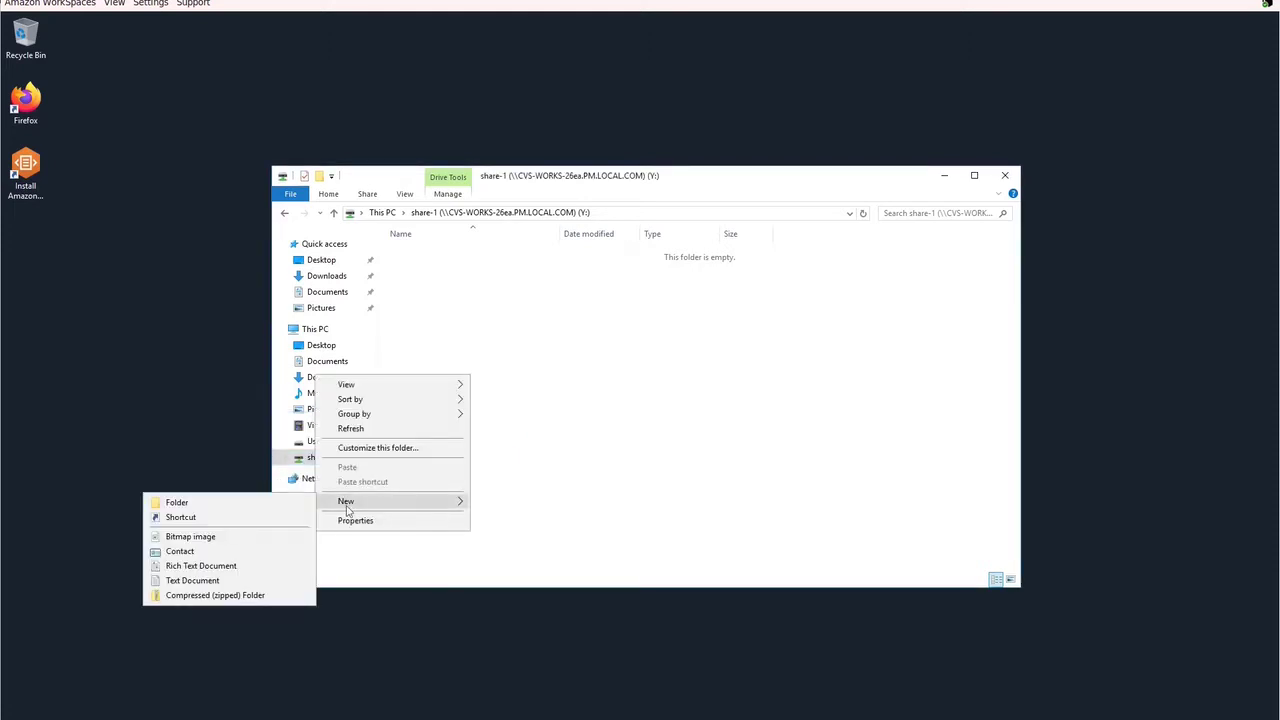
pyautogui.click(230, 580)
pyautogui.write('Im')
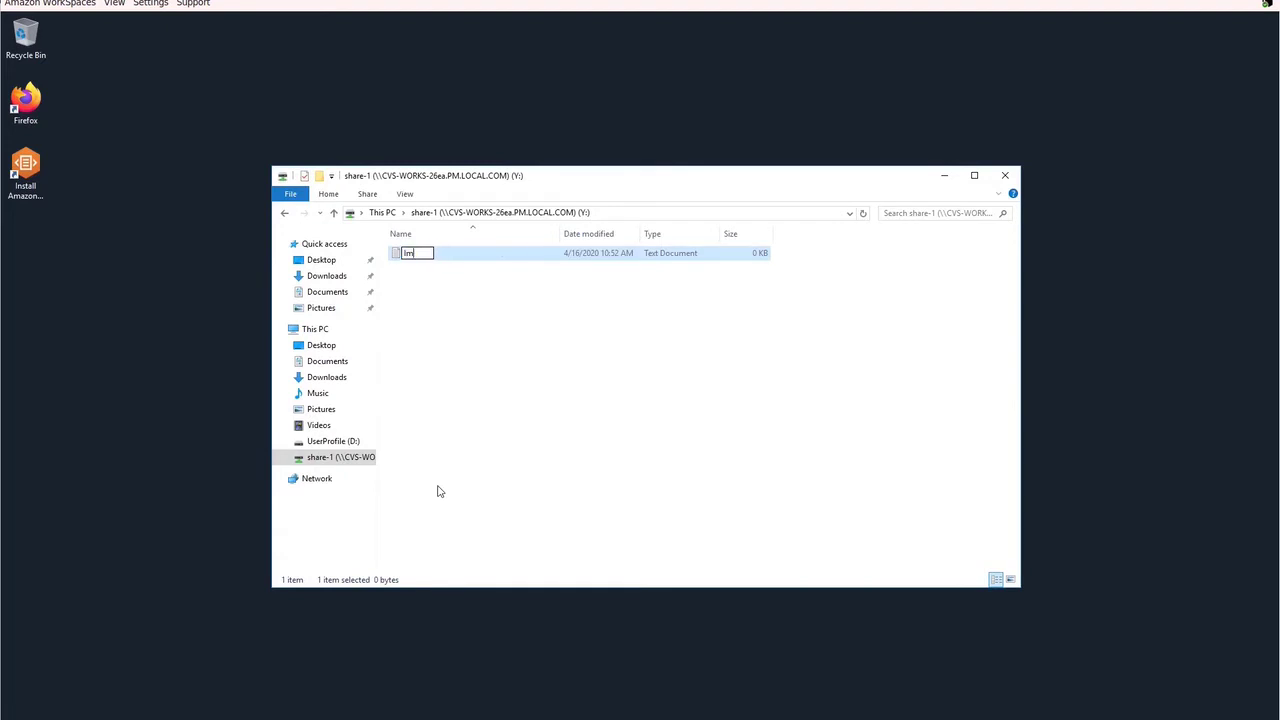
pyautogui.write('portant')
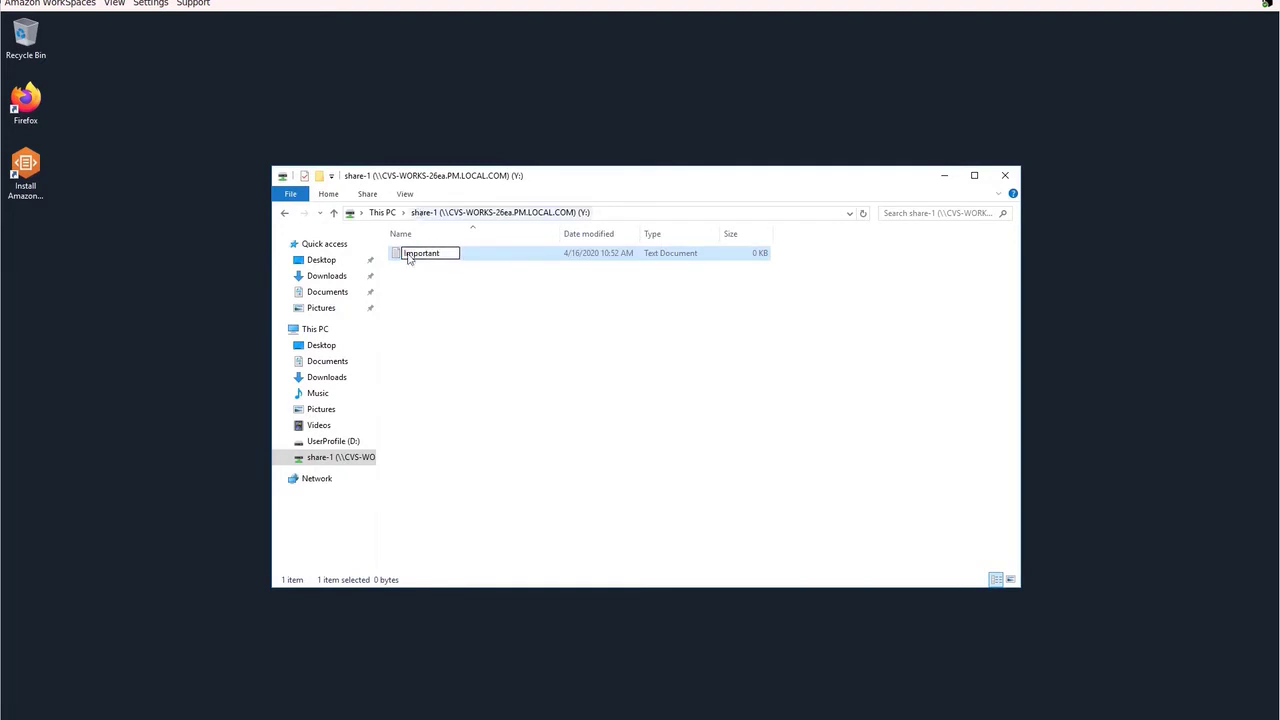
pyautogui.press('Return')
# Step: Edit Important in Notepad, type "Secret info here", and save it
pyautogui.rightClick(396, 256)
pyautogui.click(368, 293)
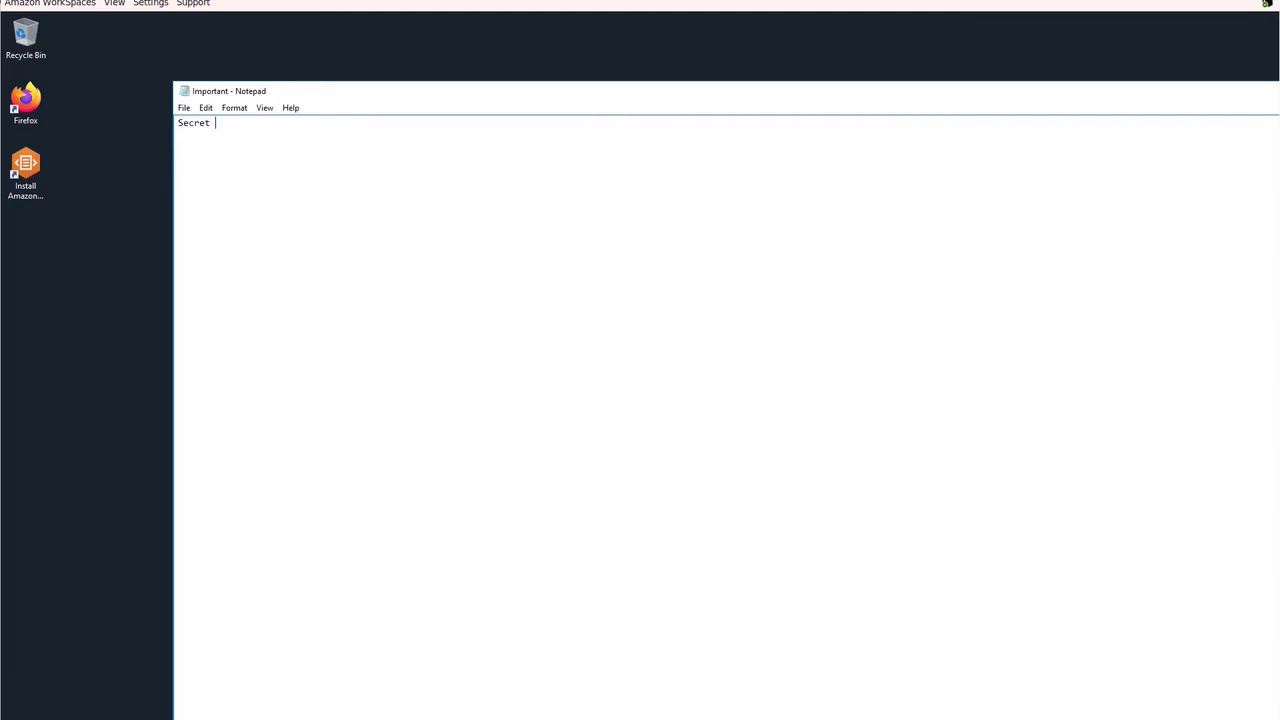
pyautogui.write('Secret info here.')
pyautogui.click(183, 108)
pyautogui.click(152, 150)
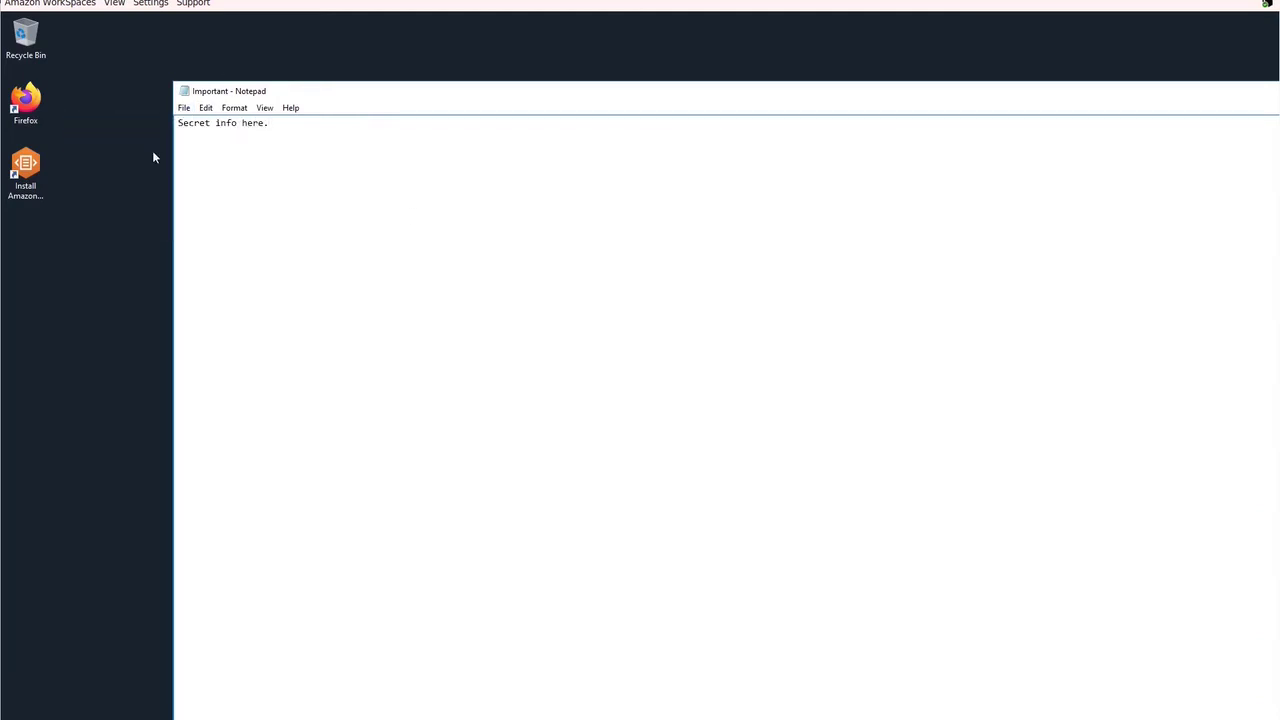
pyautogui.click(183, 108)
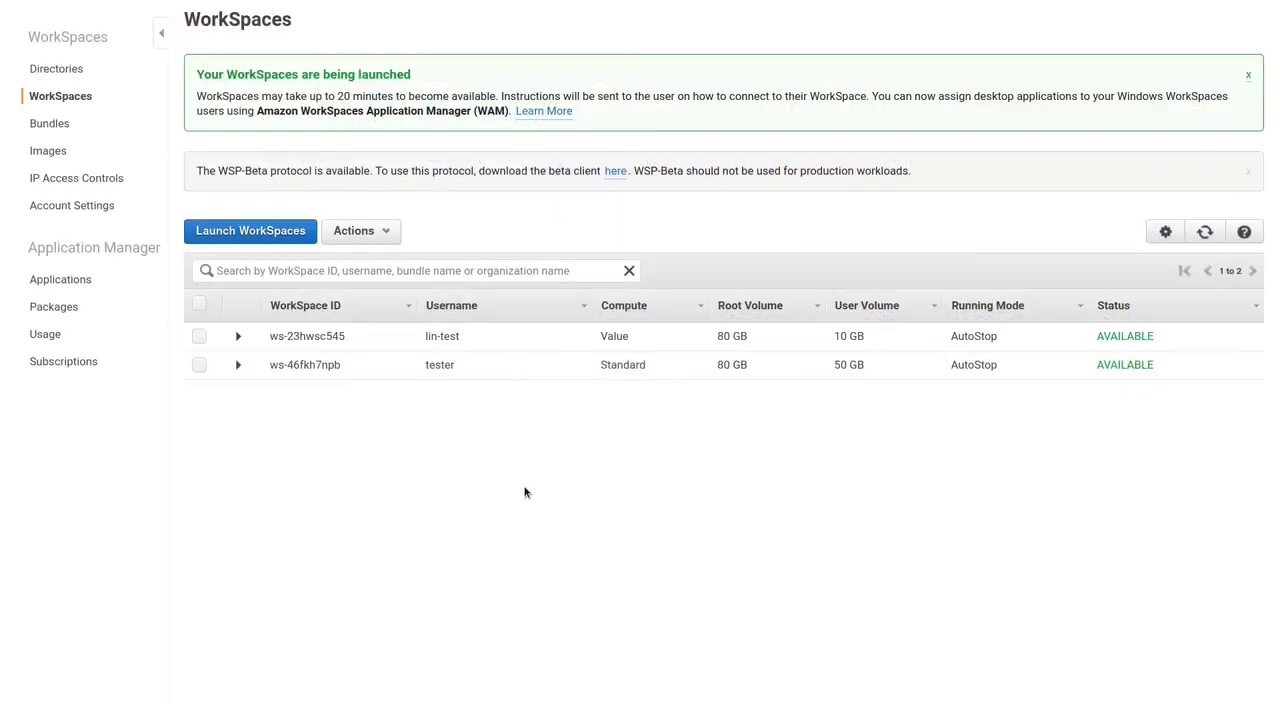
# Step: Register the WorkSpaces client using the Amazon Linux 2 WorkSpace's registration code
pyautogui.click(239, 338)
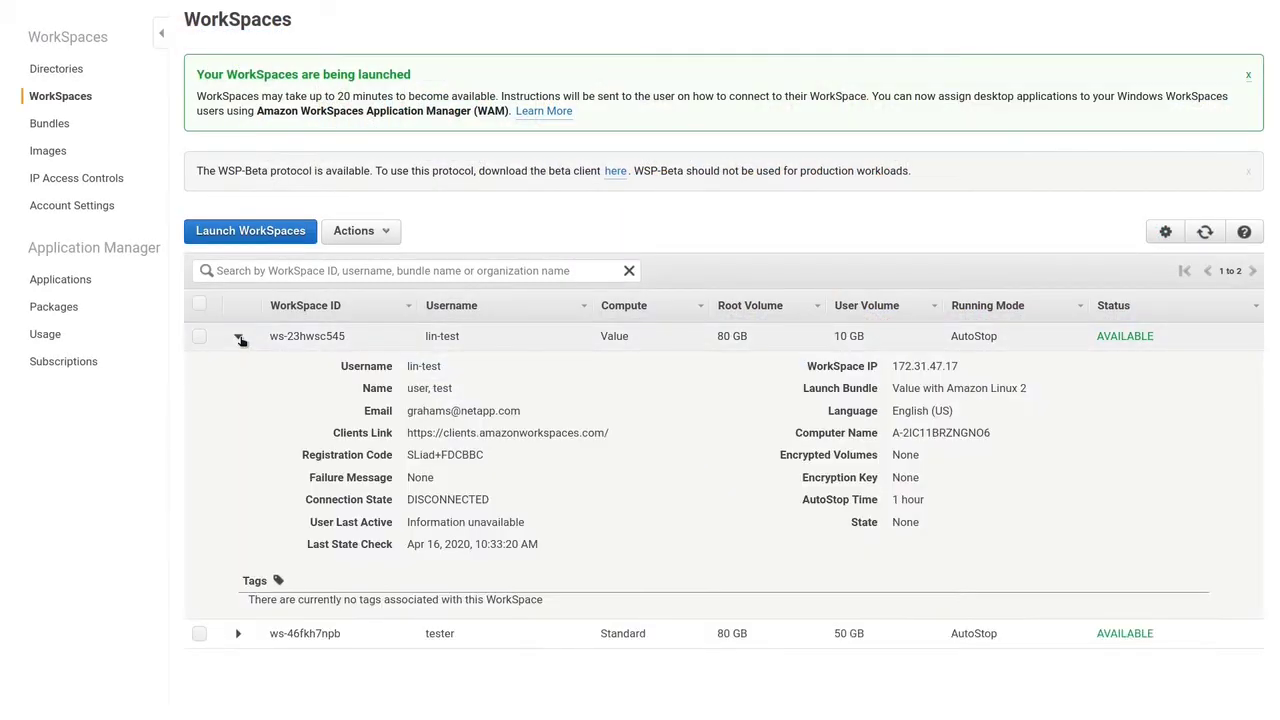
pyautogui.moveTo(405, 455); pyautogui.dragTo(484, 455)
pyautogui.press('super+c')
pyautogui.click(483, 455)
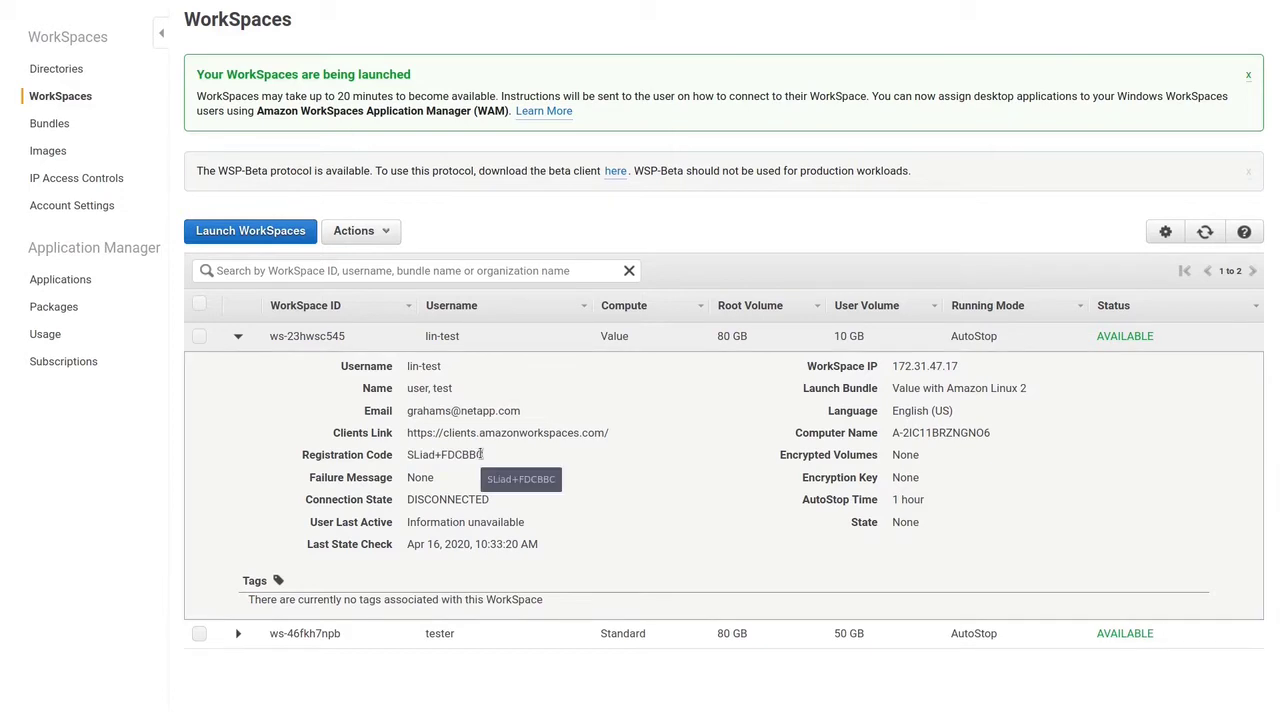
pyautogui.rightClick(214, 170)
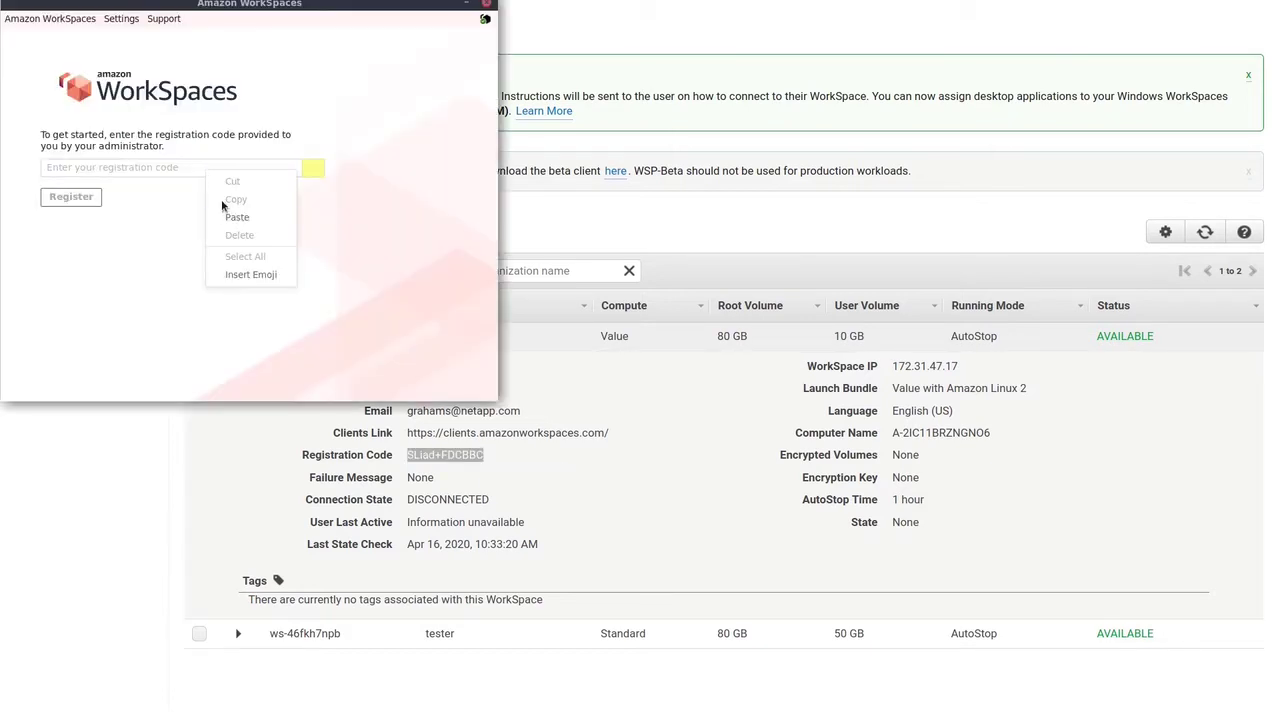
pyautogui.click(227, 221)
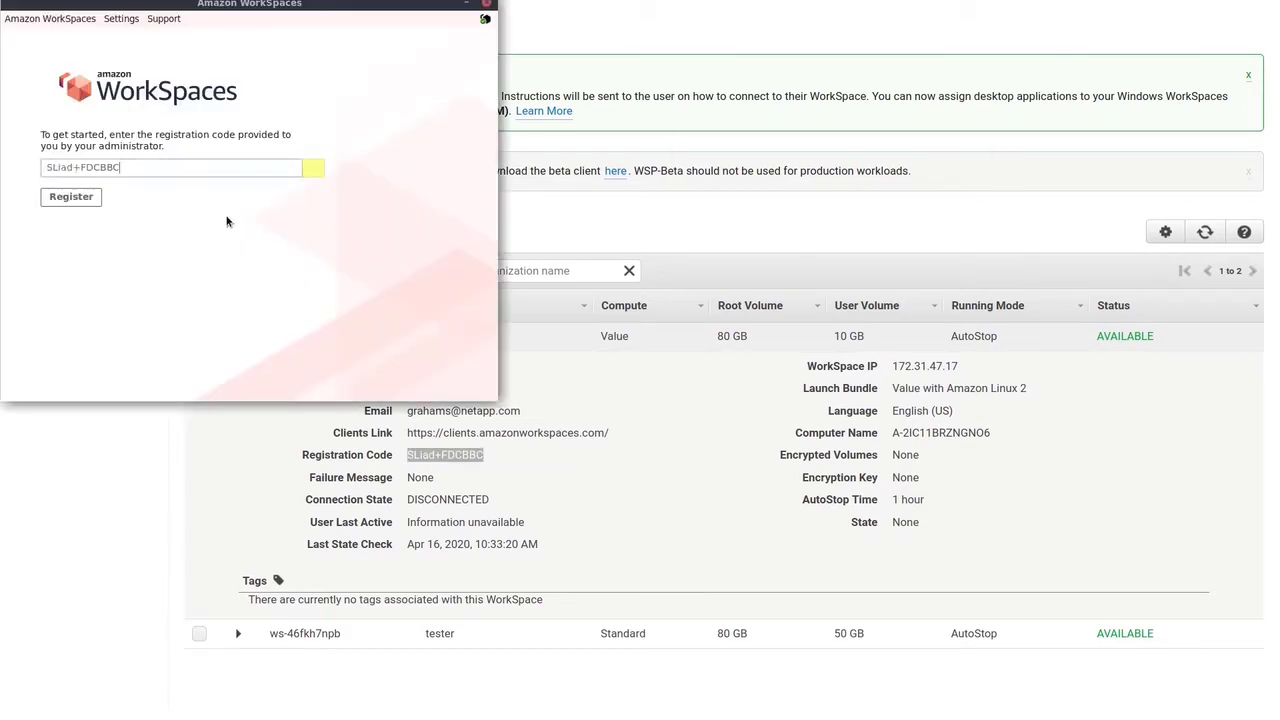
pyautogui.click(71, 198)
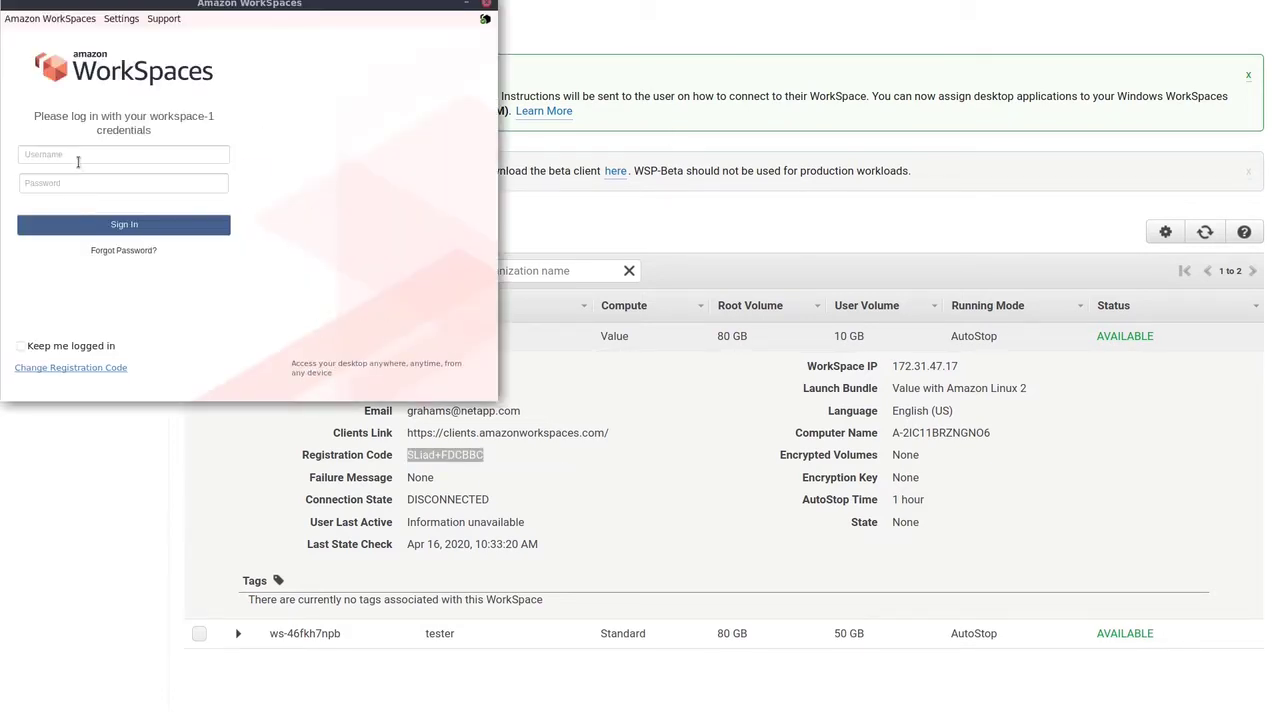
# Step: Sign in to the Linux WorkSpace with its username and password
pyautogui.click(79, 156)
pyautogui.write('lin-test')
pyautogui.press('Tab')
pyautogui.write('p')
pyautogui.press('Return')
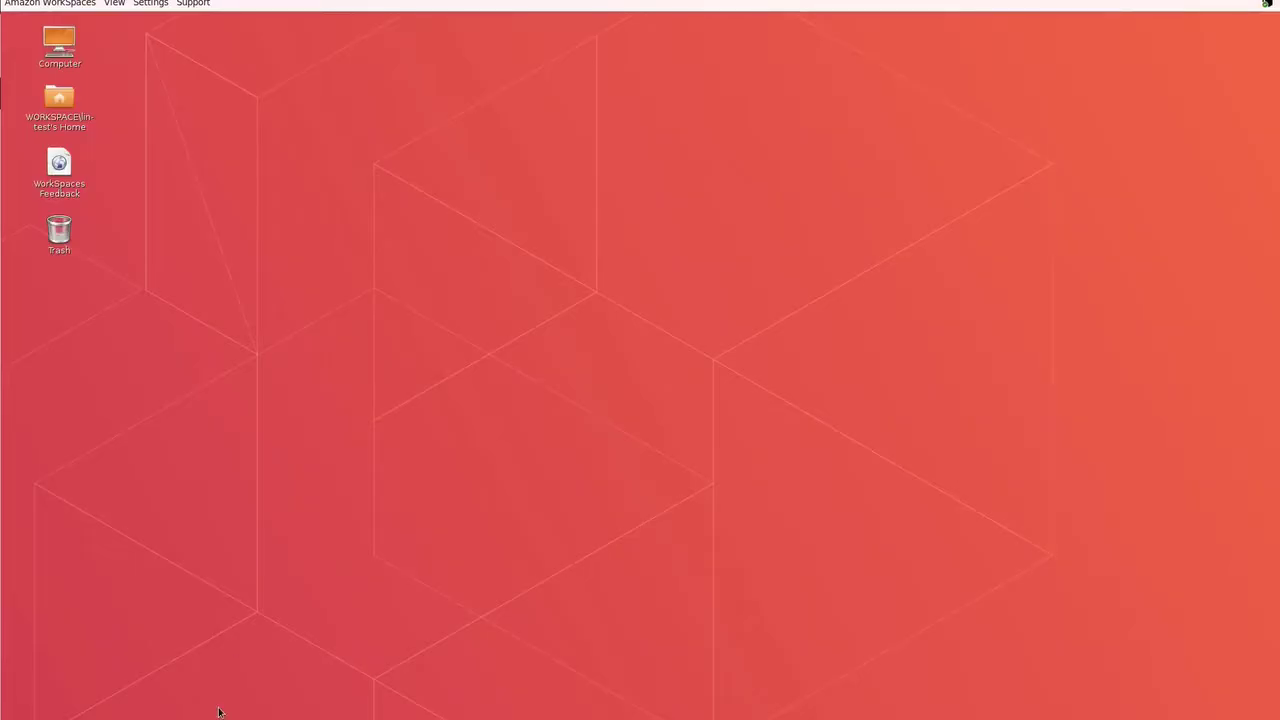
# Step: Open a root terminal with sudo -s and list the NFS exports of 172.16.51.84
pyautogui.hotkey('ctrl', 'alt', 't')
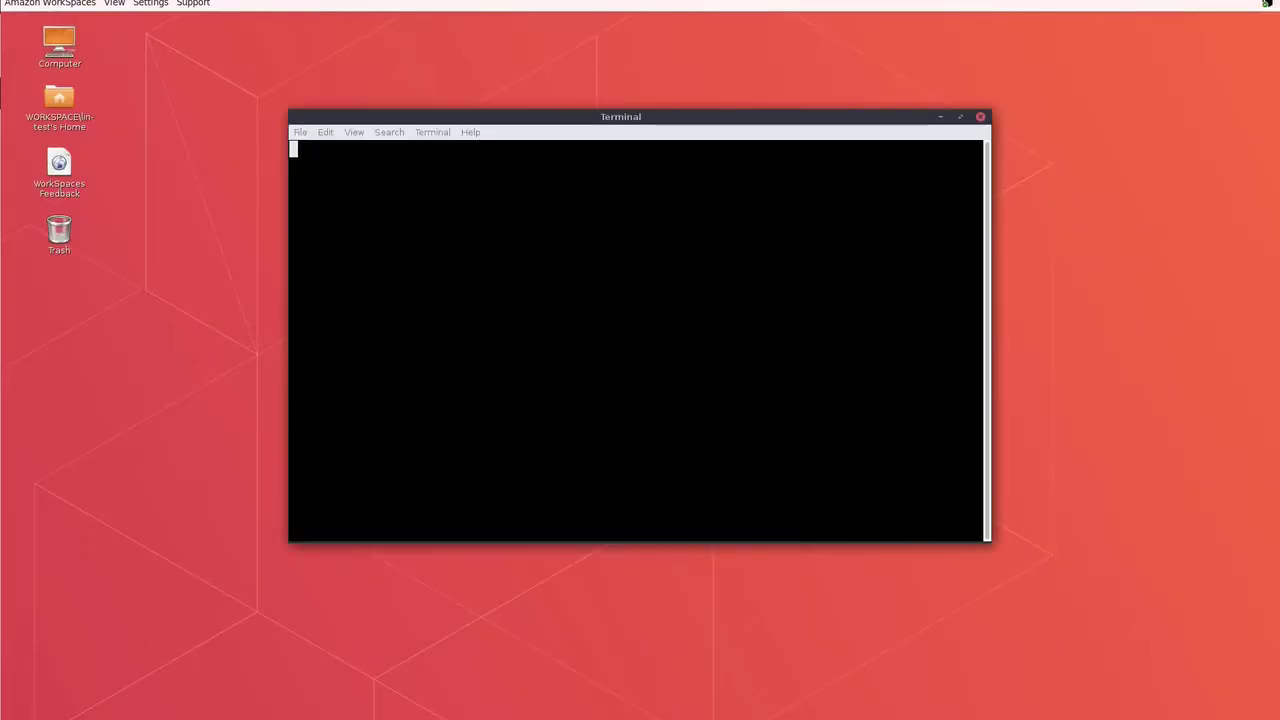
pyautogui.write('sudo -')
pyautogui.write('s')
pyautogui.press('Return')
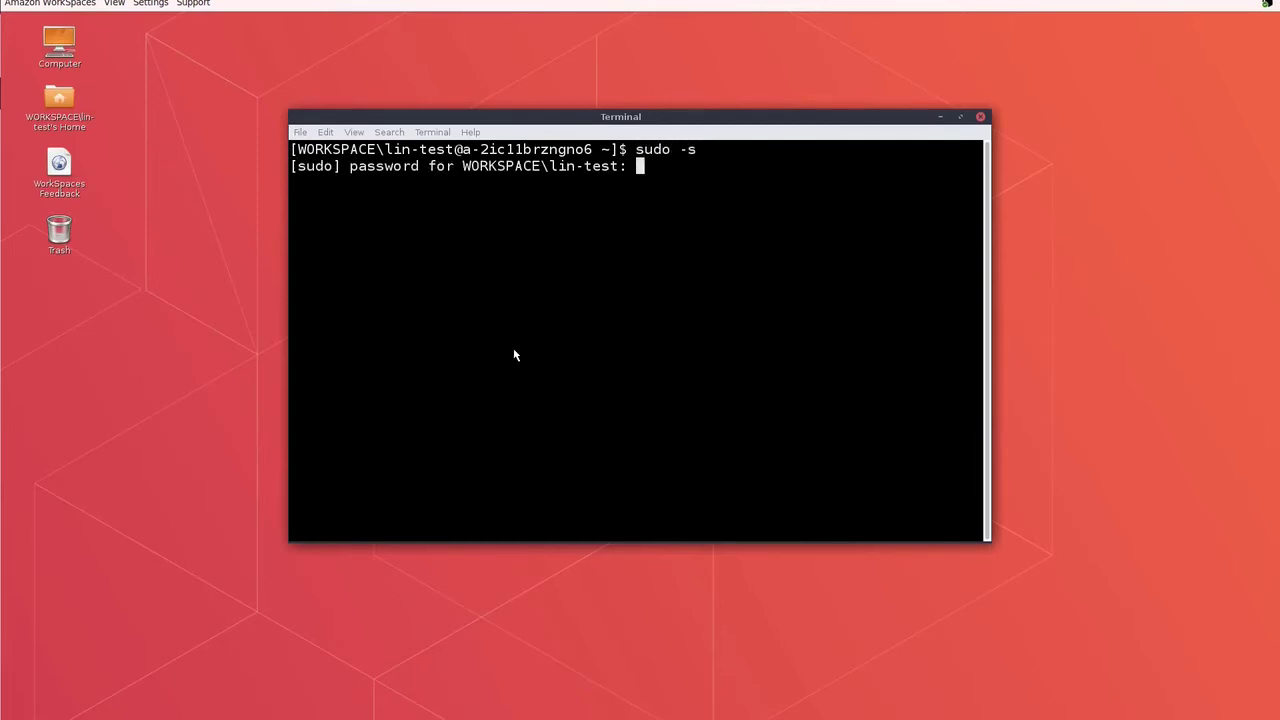
pyautogui.press('Return')
pyautogui.write('show')
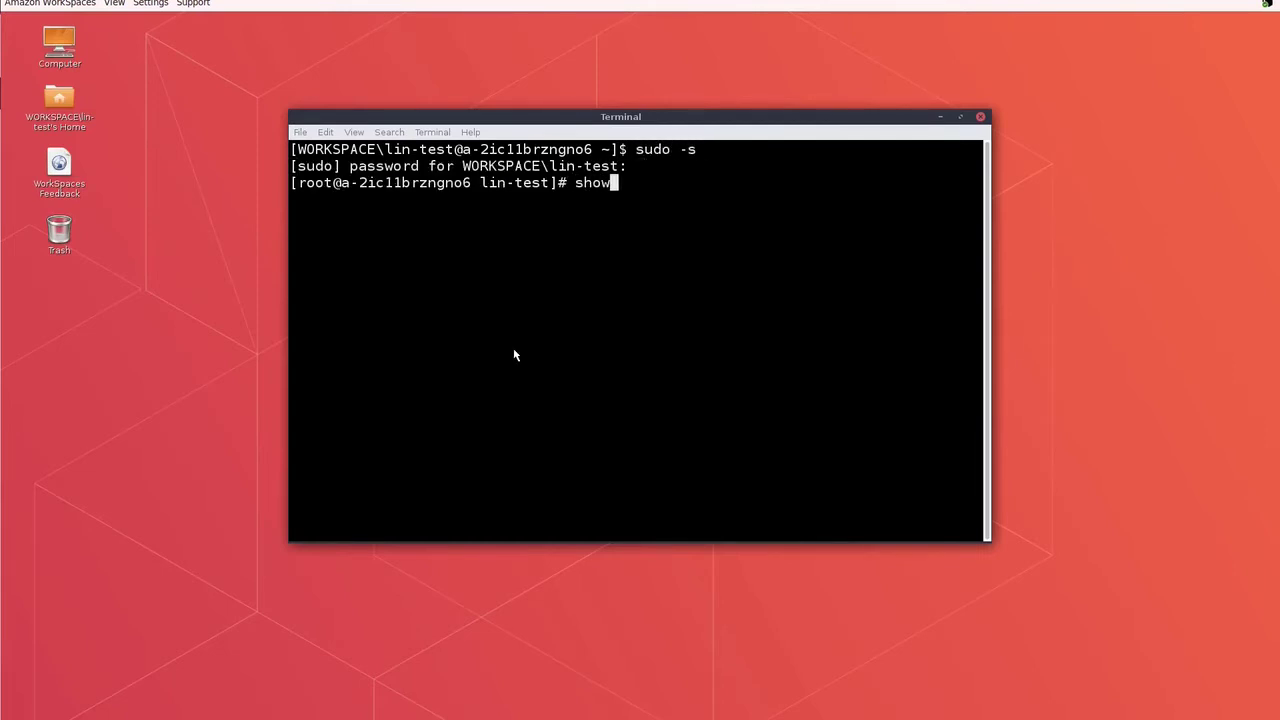
pyautogui.write('mount -e 172.16.51.')
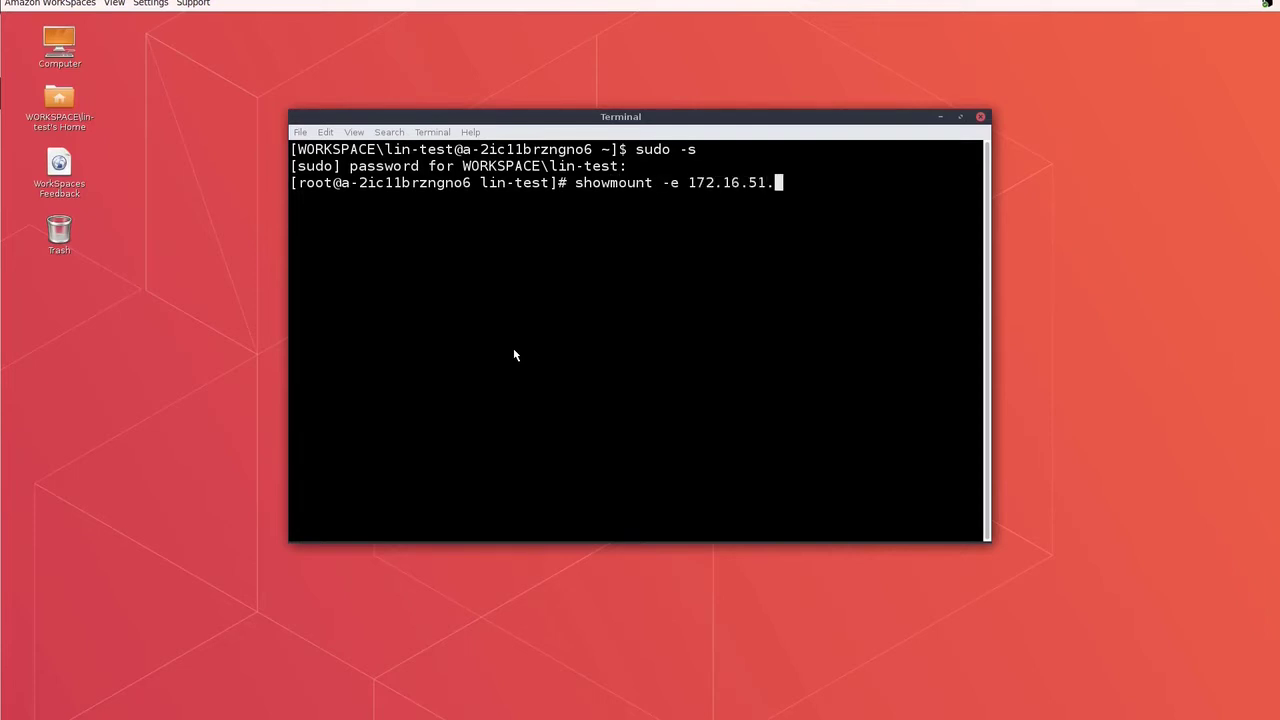
pyautogui.write('84')
pyautogui.press('Return')
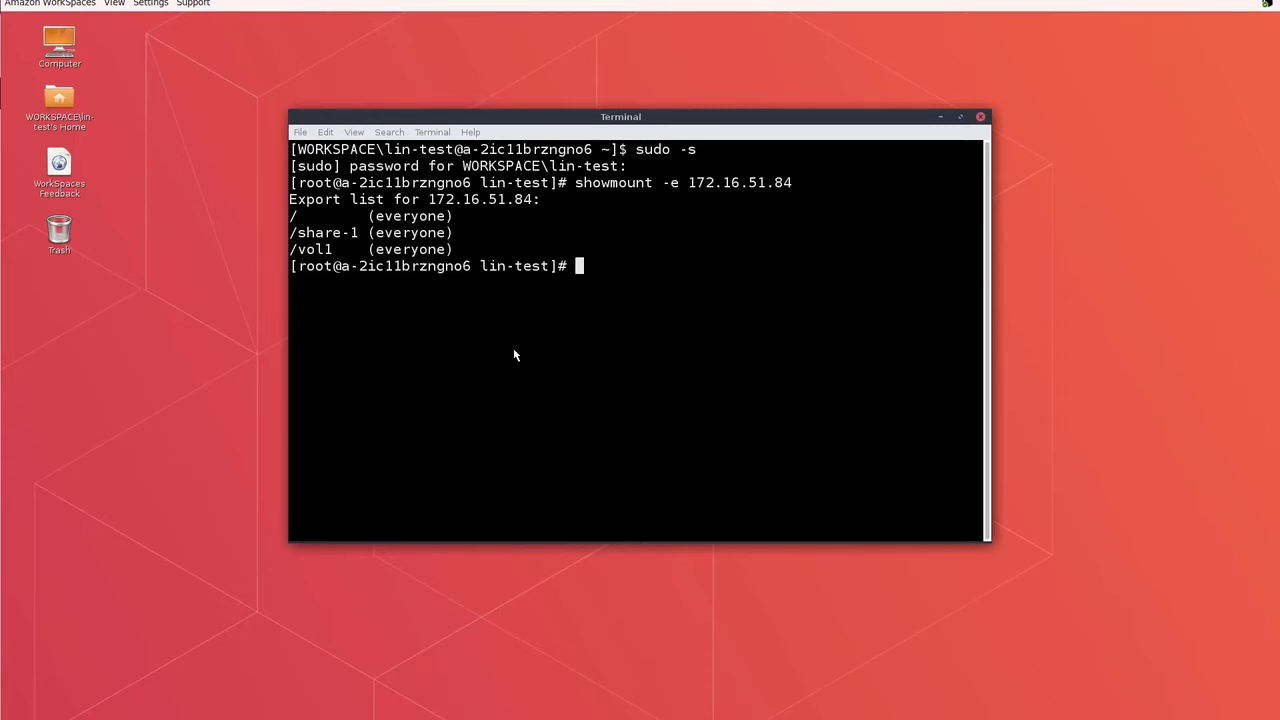
# Step: Compose the command mounting 172.16.51.84:/vol1 at /mnt/cv with nfsvers=4.1
pyautogui.moveTo(298, 250); pyautogui.dragTo(334, 250)
pyautogui.click(607, 282)
pyautogui.write('mount -o nfsvers=4.1')
pyautogui.doubleClick(484, 200)
pyautogui.middleClick(751, 250)
pyautogui.doubleClick(305, 249)
pyautogui.middleClick(880, 268)
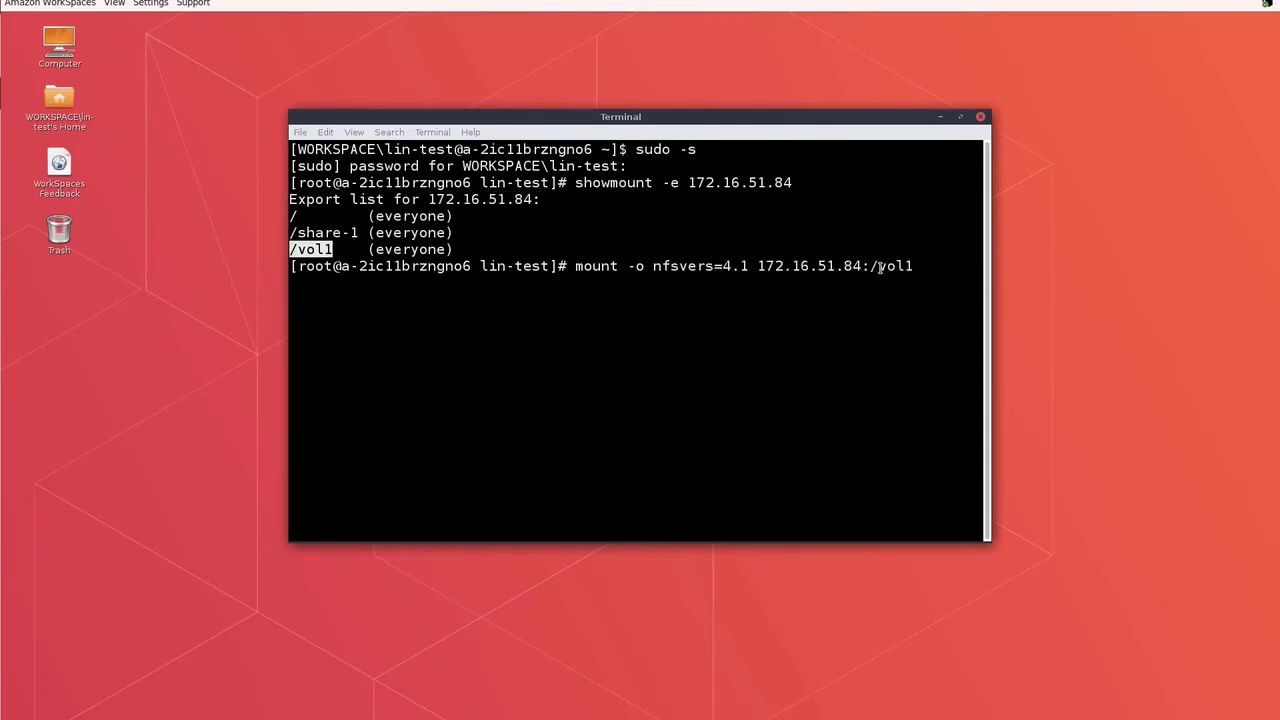
pyautogui.write('/mnt/cv')
# Step: Run the mount and confirm /vol1 appears as a 100T nfs4 filesystem with df -Th -t nfs4
pyautogui.press('Return')
pyautogui.write('df -')
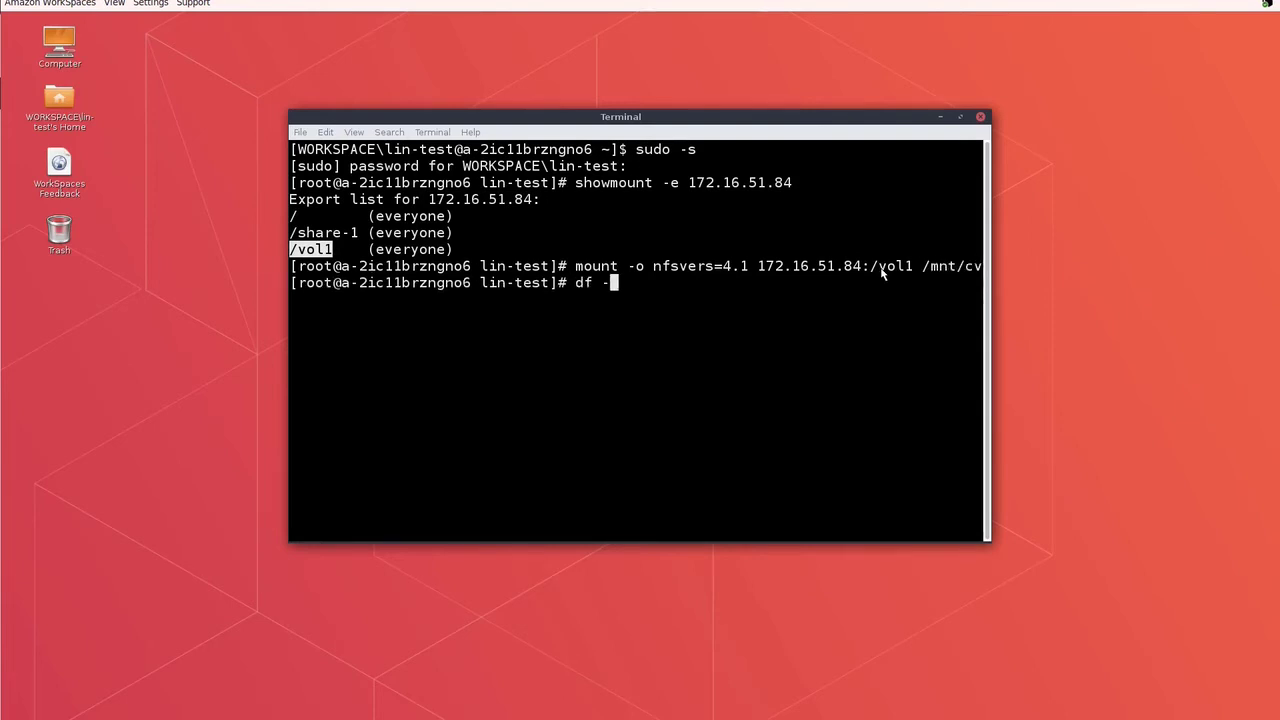
pyautogui.write('Th -t nfs4')
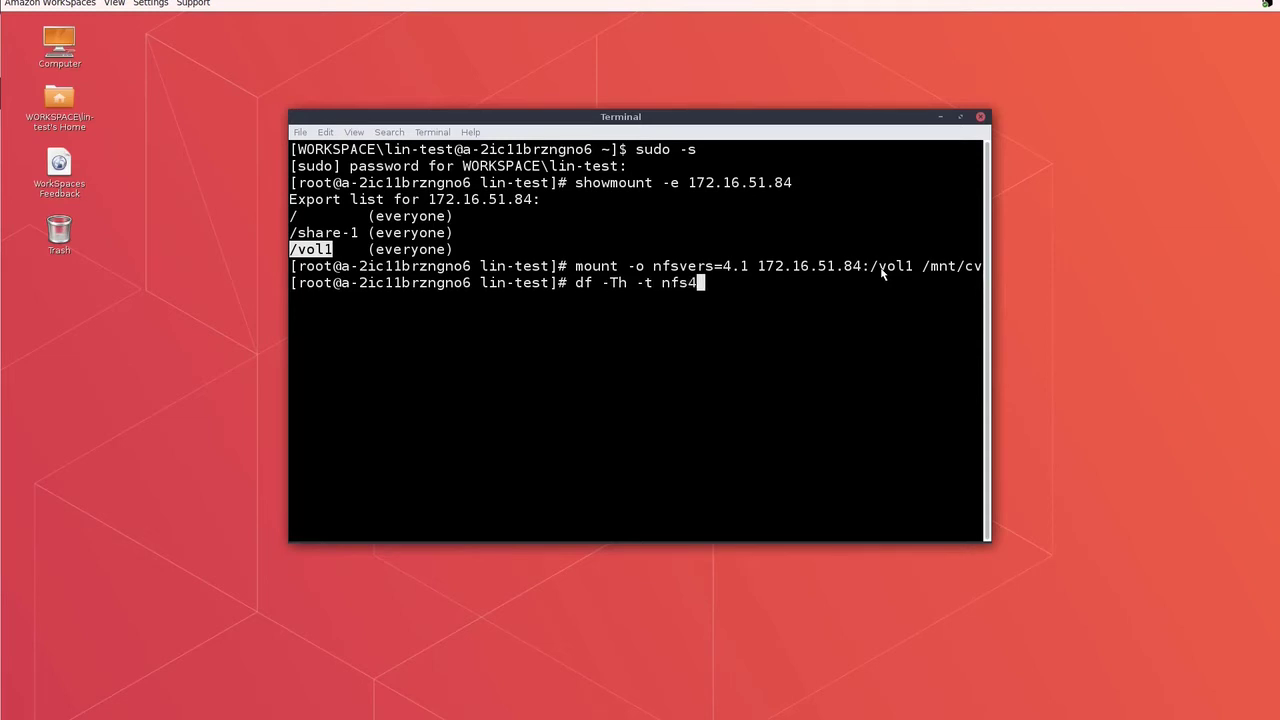
pyautogui.press('Return')
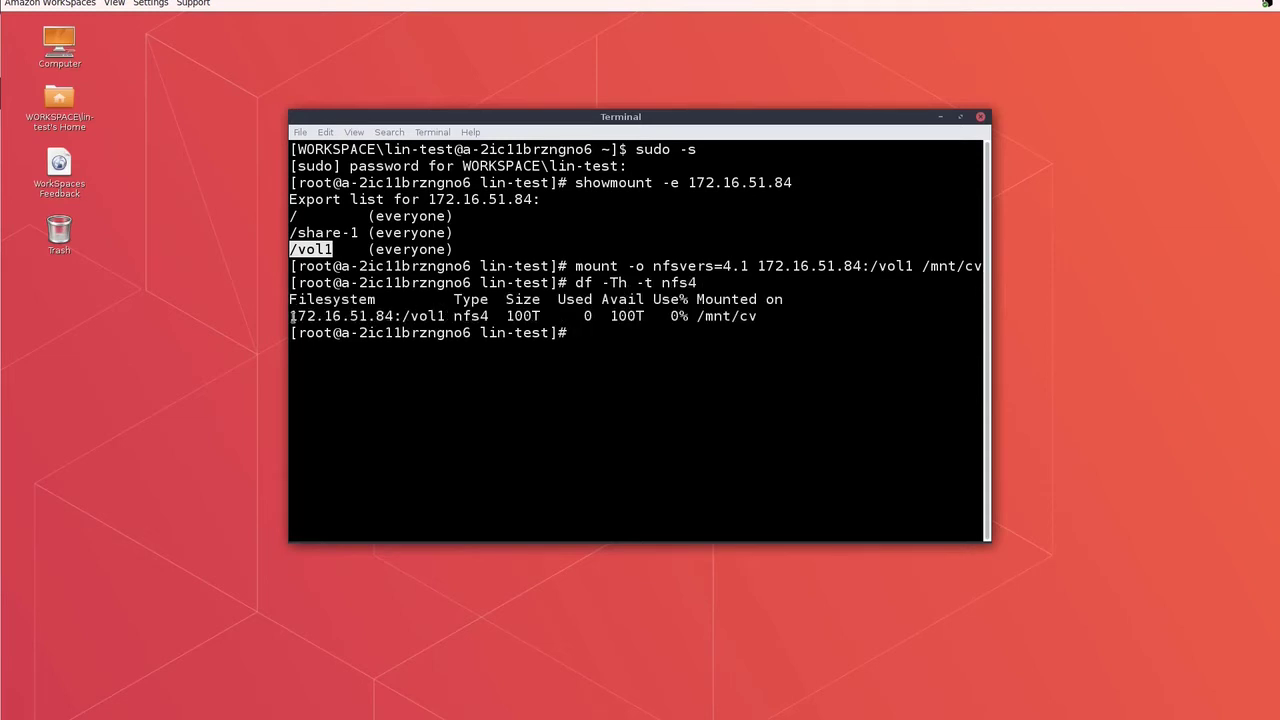
pyautogui.moveTo(294, 316); pyautogui.dragTo(759, 316)
pyautogui.click(671, 339)
# Step: In /mnt/cv, write the df output to a file named test and display it
pyautogui.write('cd /')
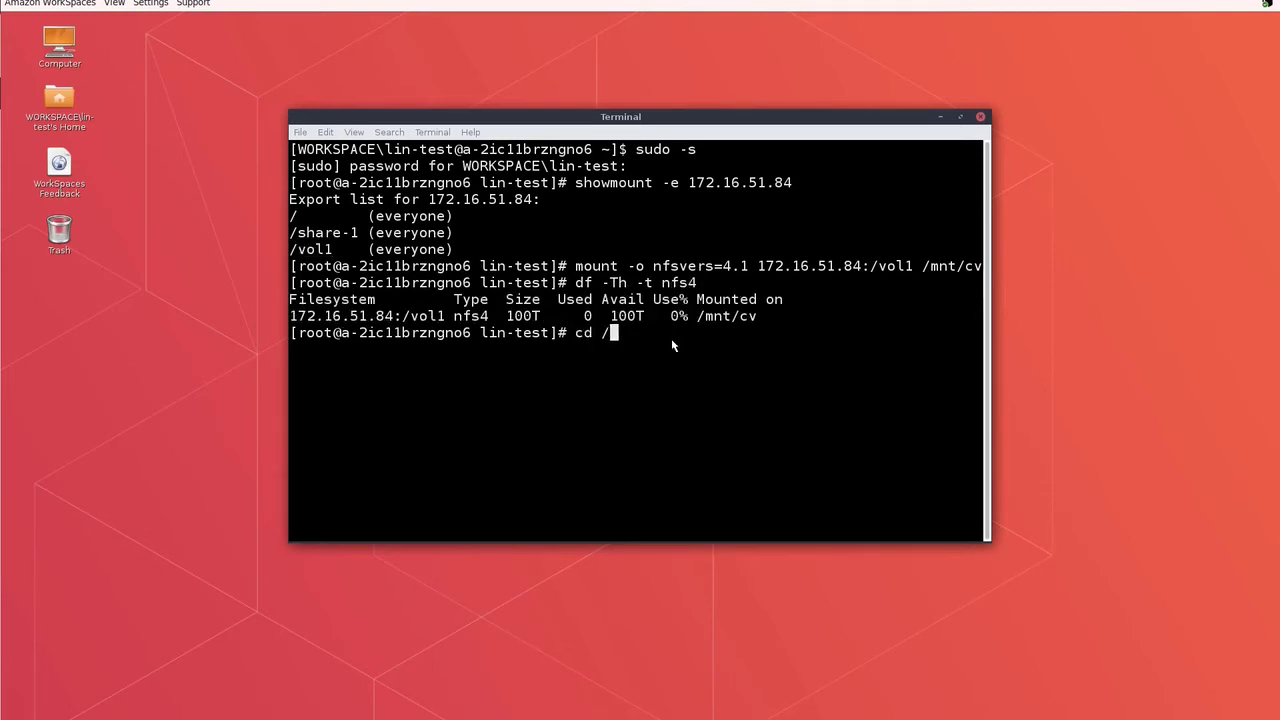
pyautogui.write('mnt/cv')
pyautogui.press('Return')
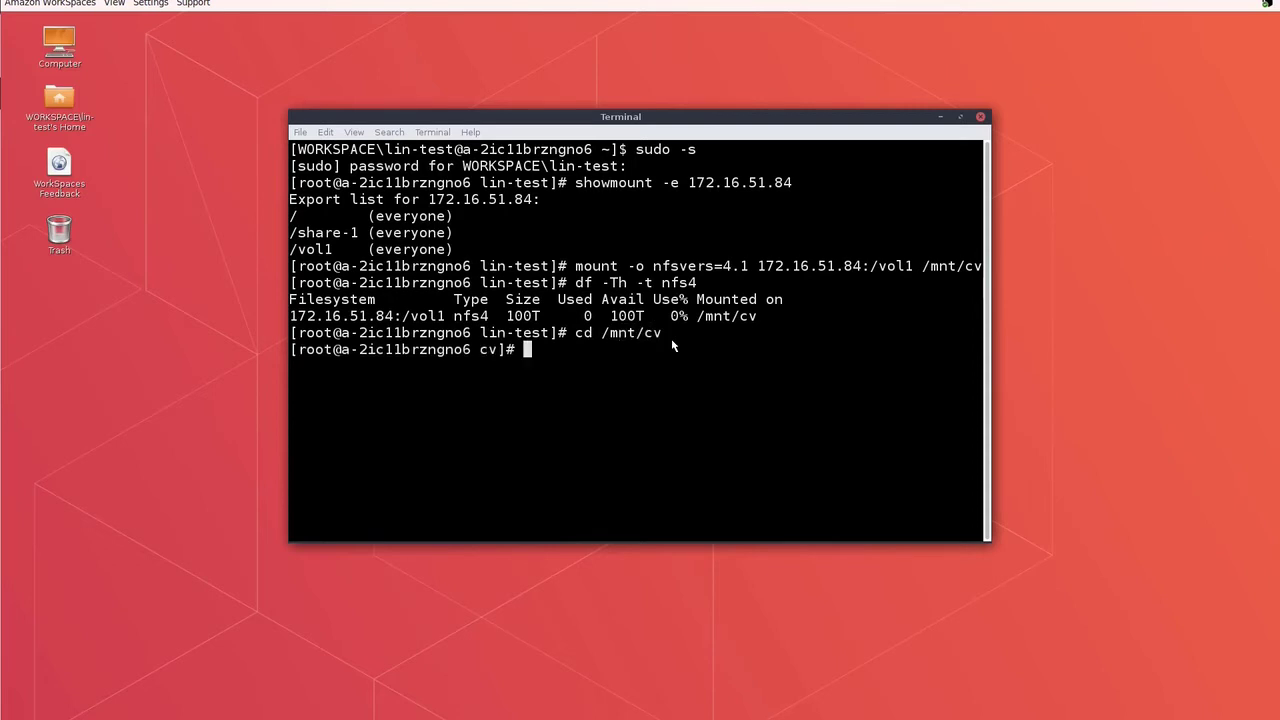
pyautogui.write('df > test')
pyautogui.press('Return')
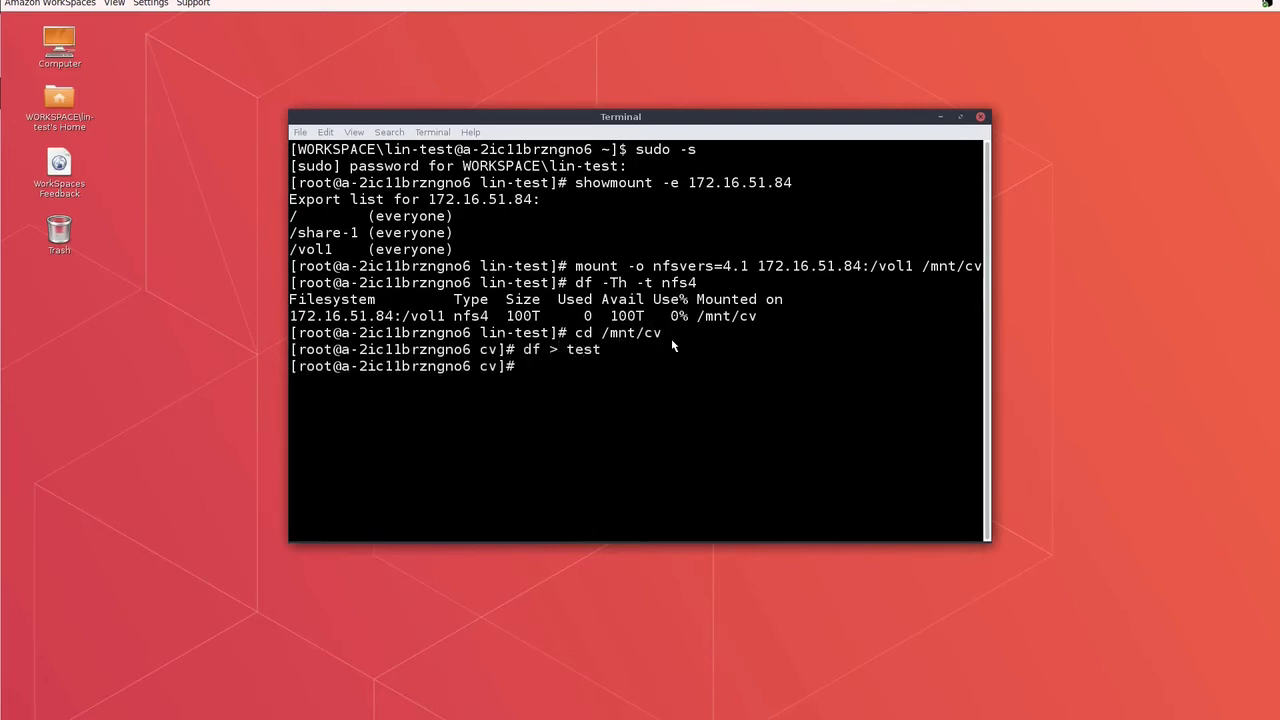
pyautogui.write('cat test')
pyautogui.press('Return')
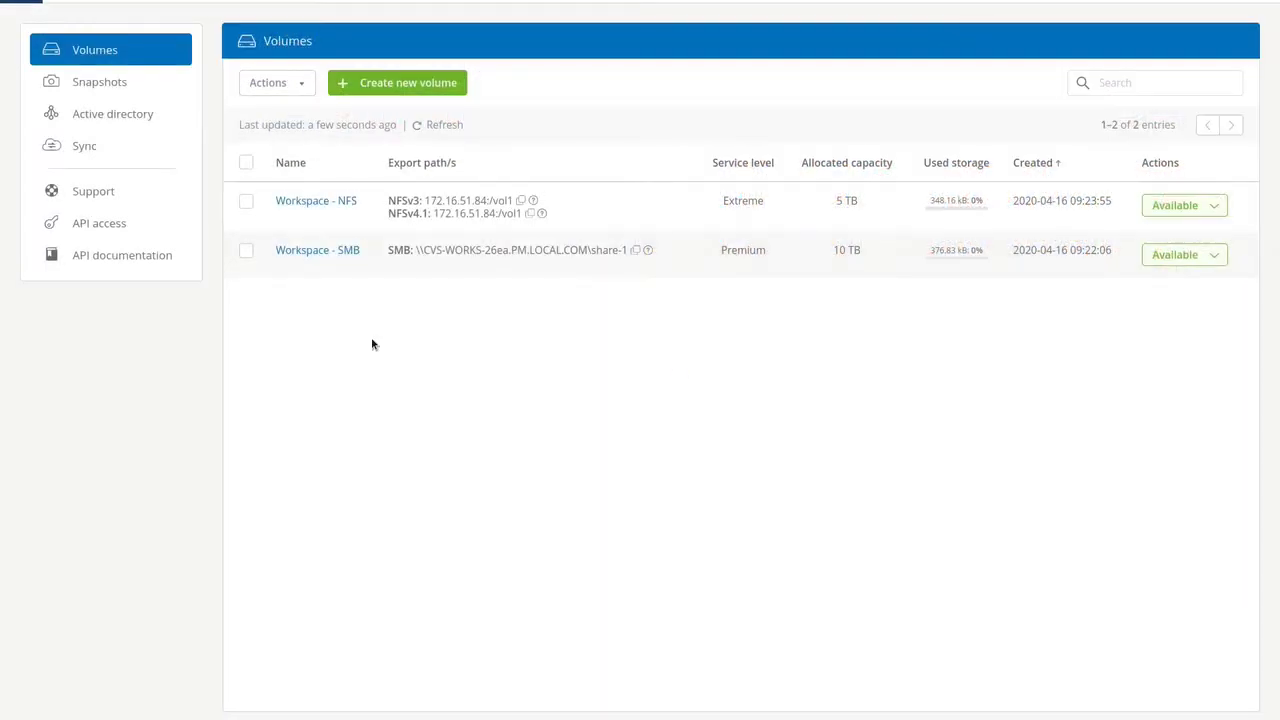
# Step: Enable Workspace - SMB's snapshot policy with hourly Snapshots to keep 24 and Minute 40, and save
pyautogui.click(309, 251)
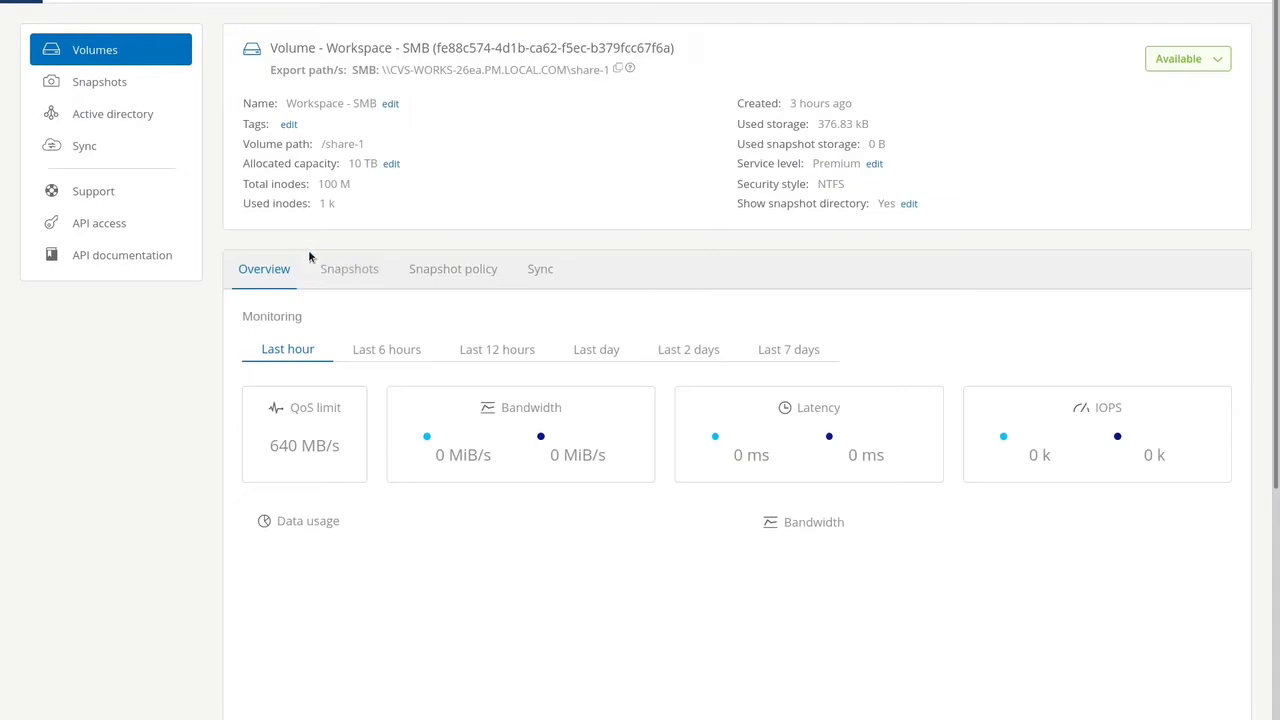
pyautogui.click(449, 275)
pyautogui.click(278, 340)
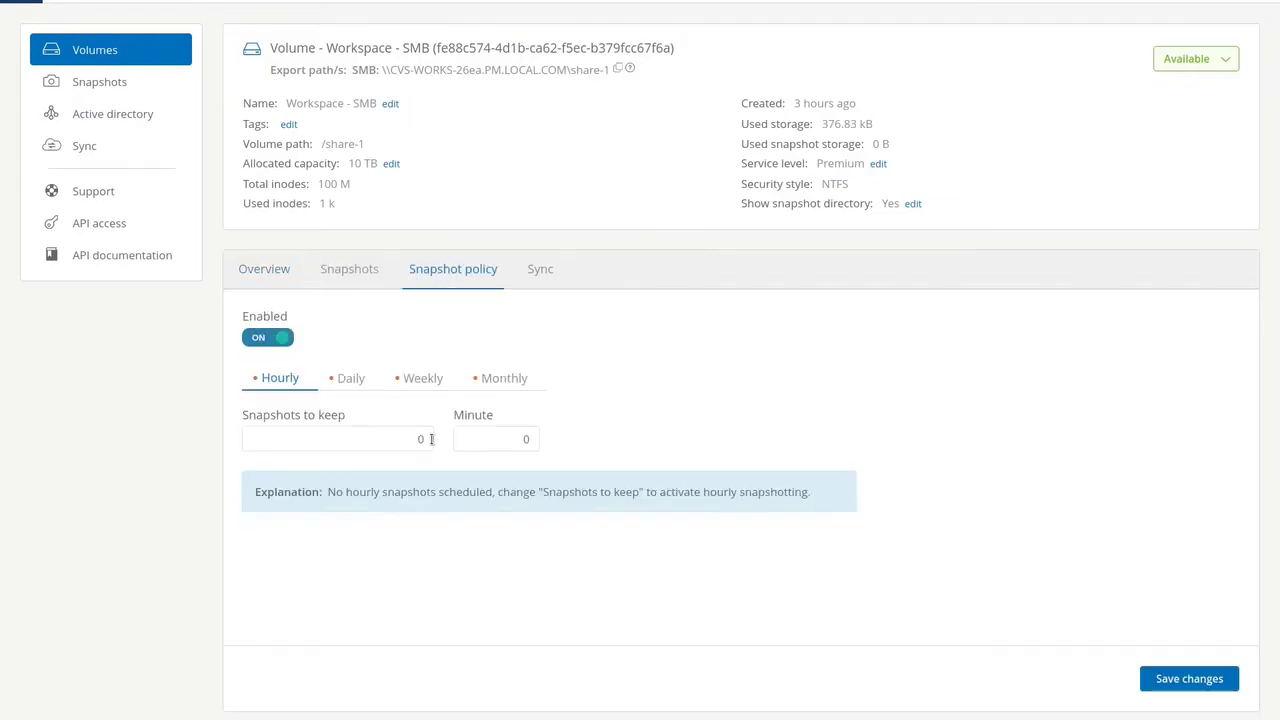
pyautogui.click(413, 440)
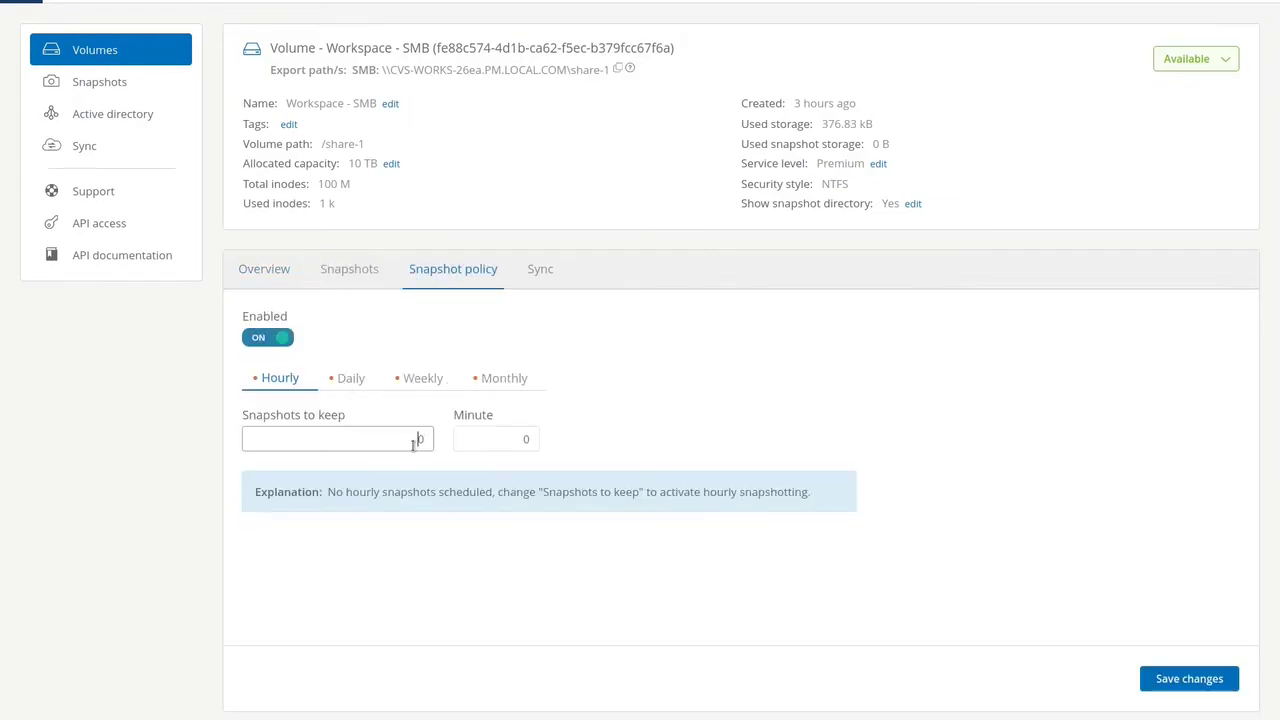
pyautogui.write('24')
pyautogui.click(522, 440)
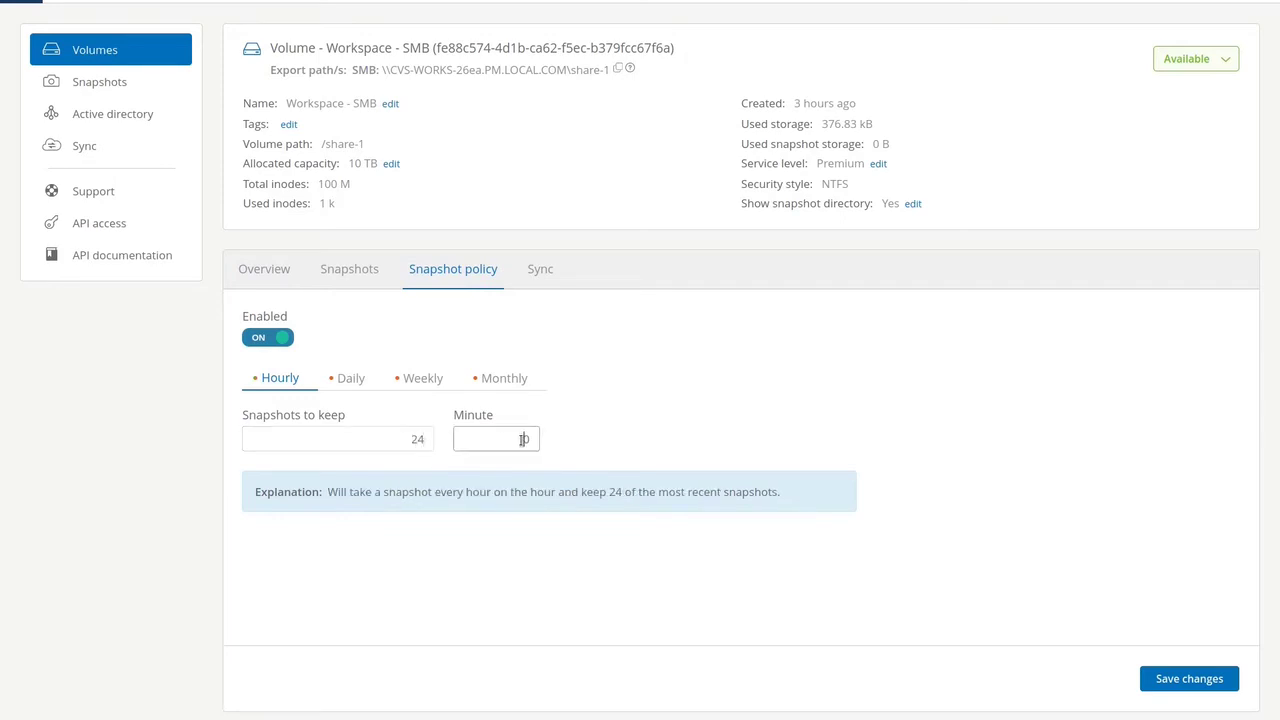
pyautogui.write('40')
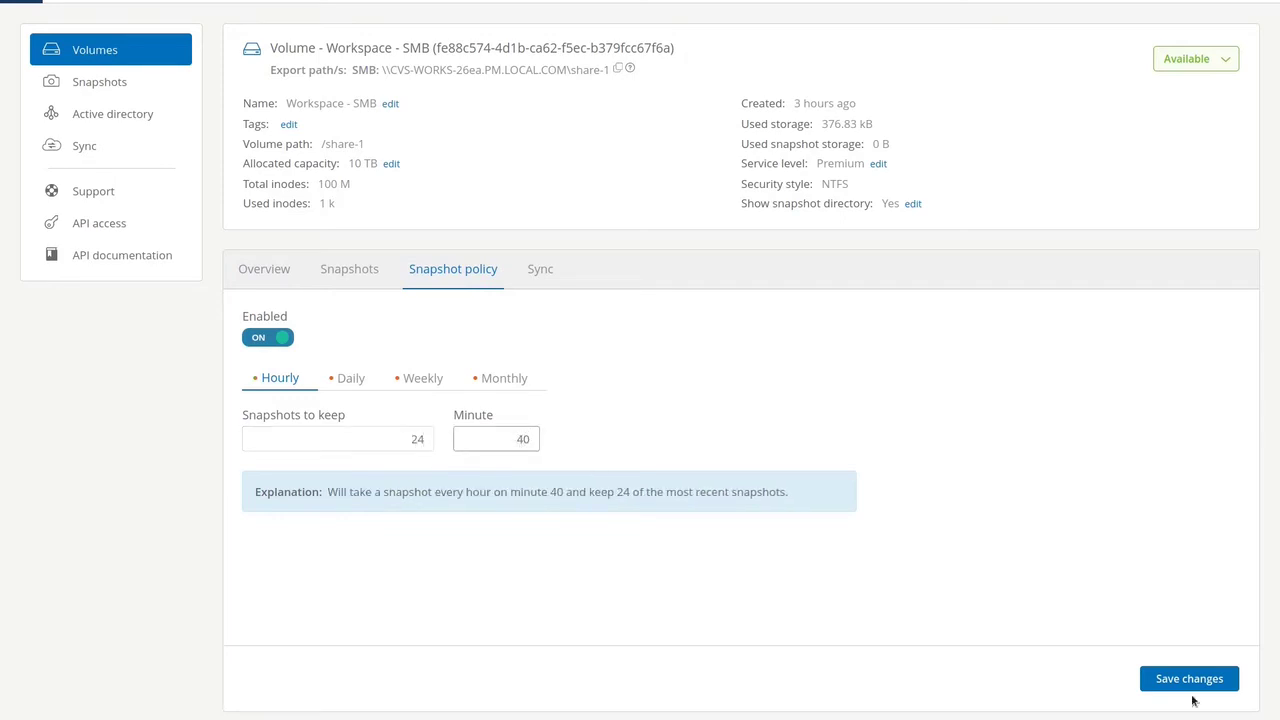
pyautogui.click(1186, 679)
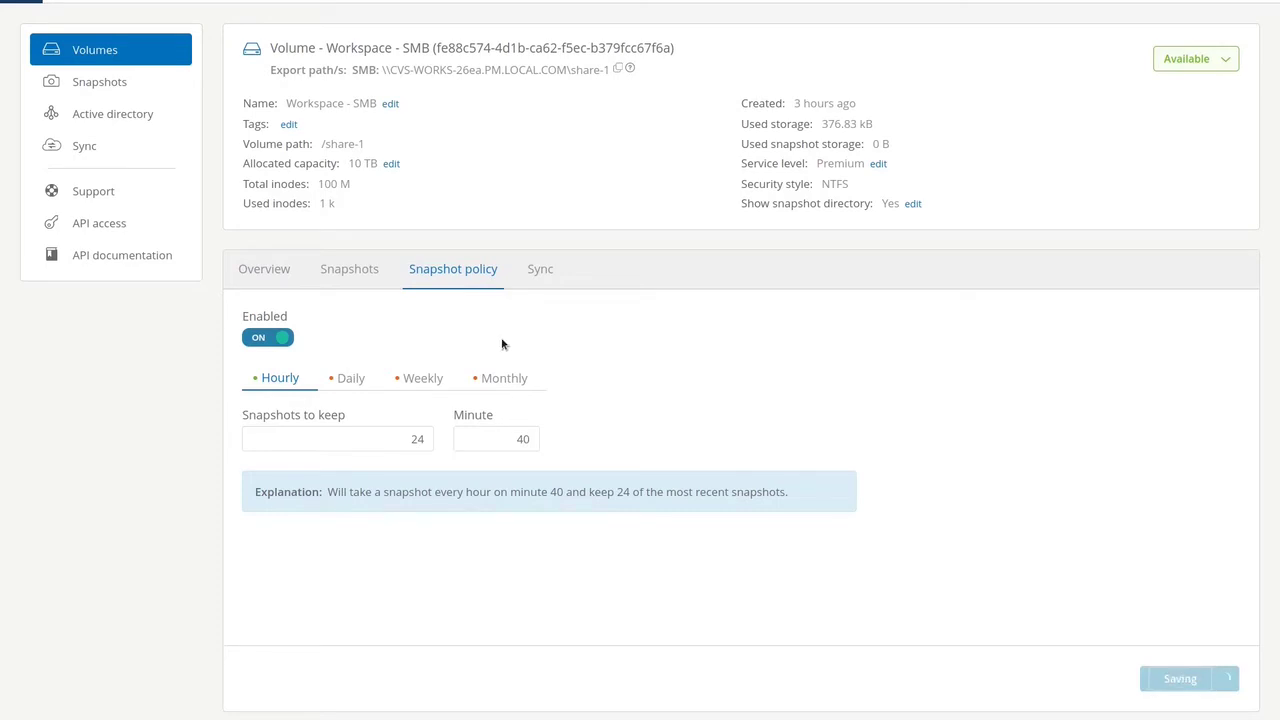
# Step: Create a manual snapshot of Workspace - SMB, replacing the default name with demo
pyautogui.click(374, 275)
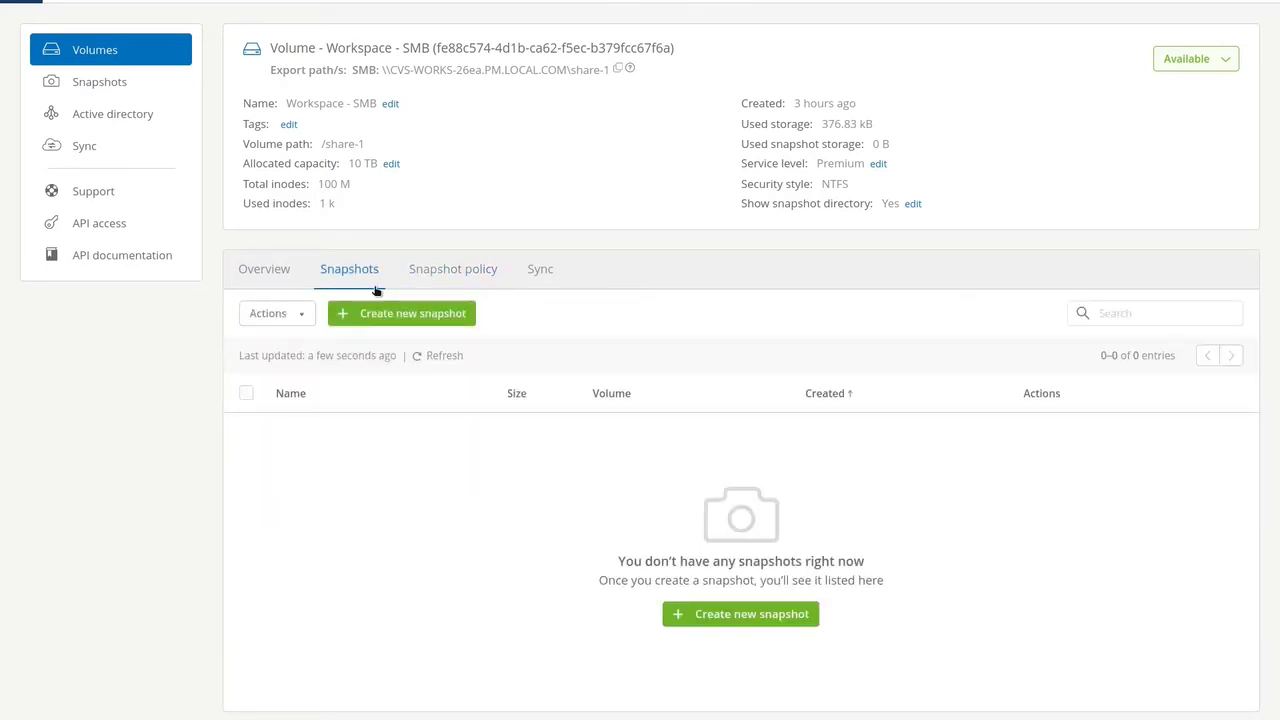
pyautogui.click(370, 316)
pyautogui.moveTo(426, 111); pyautogui.dragTo(249, 111)
pyautogui.write('demo')
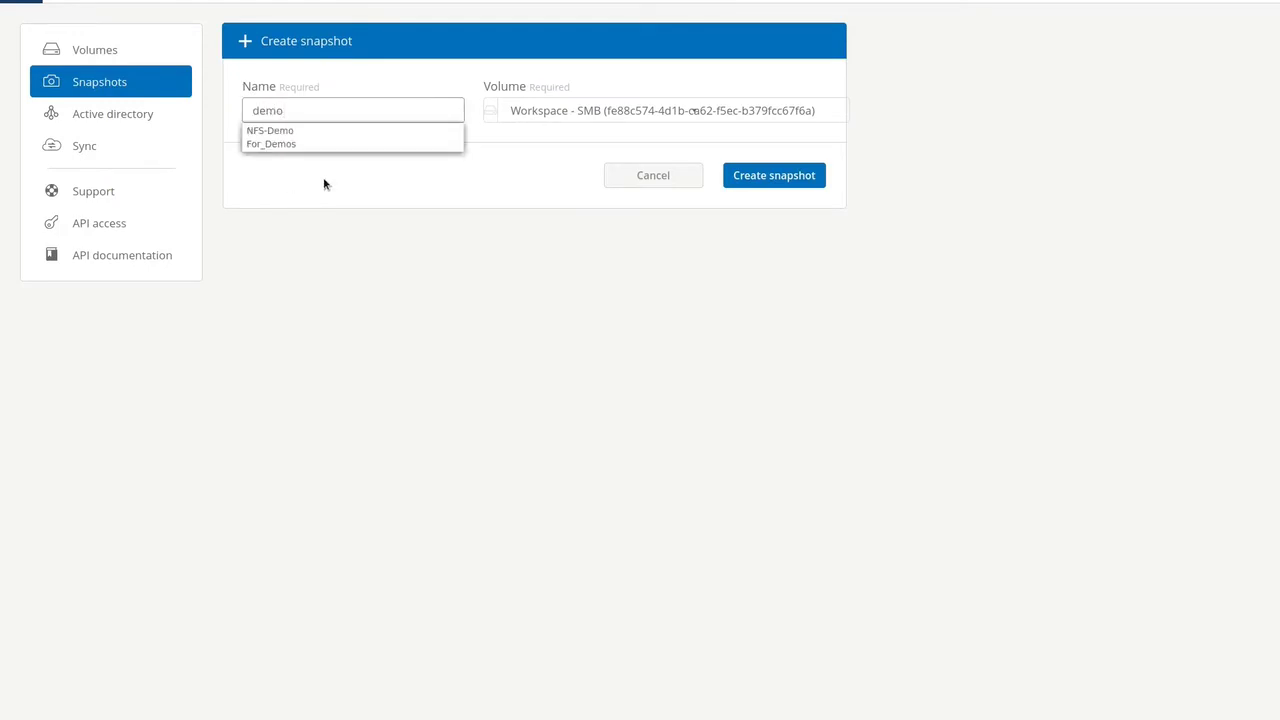
pyautogui.click(766, 173)
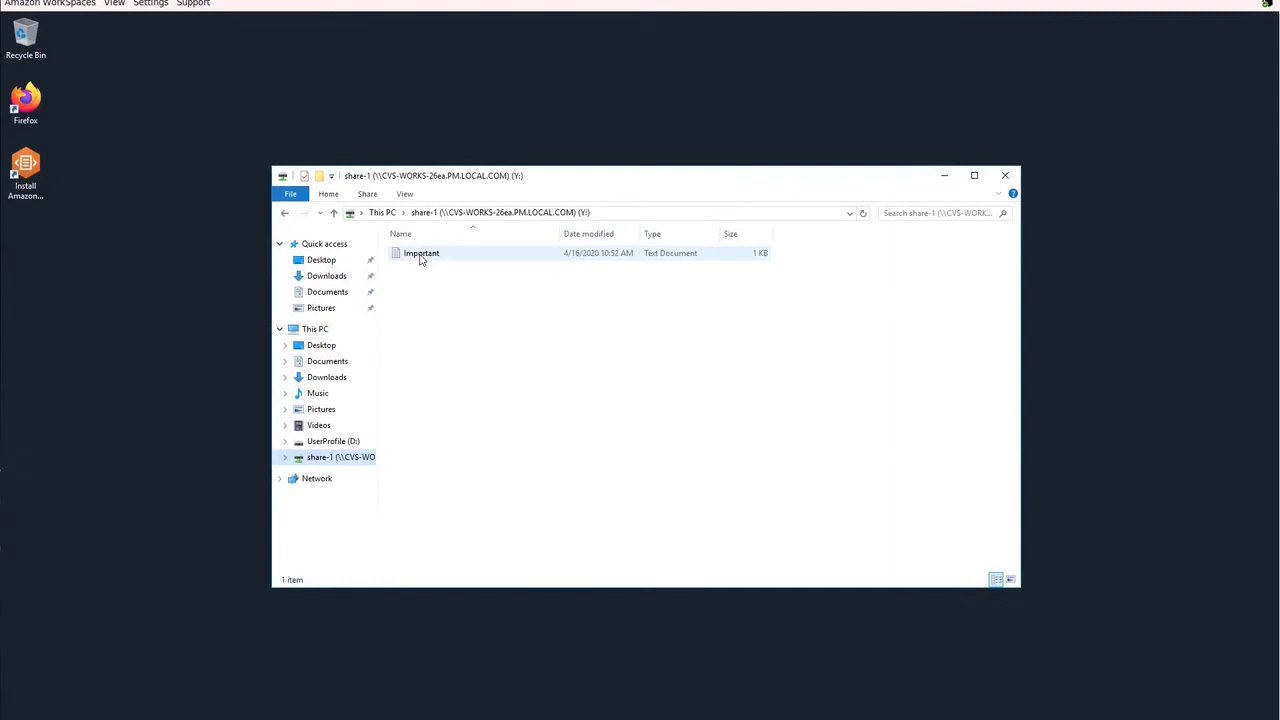
# Step: Delete the Important file from share-1 (Y:) and confirm the permanent deletion
pyautogui.click(420, 256)
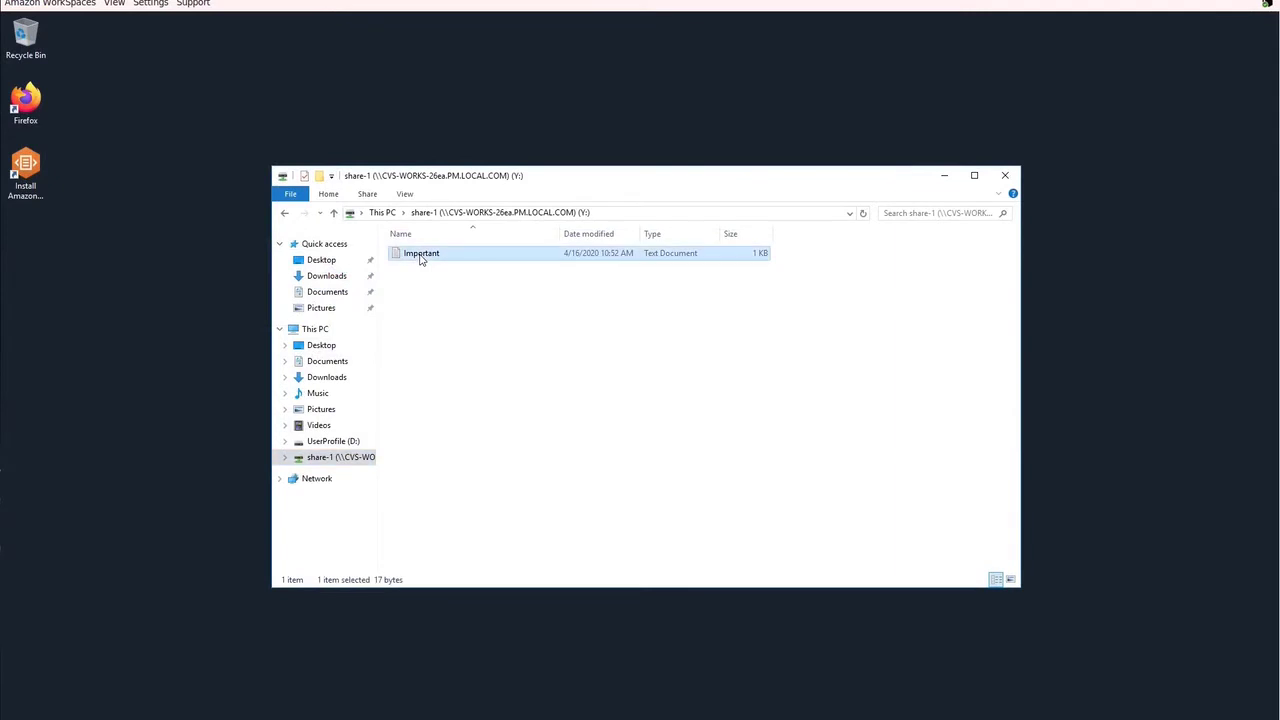
pyautogui.rightClick(421, 258)
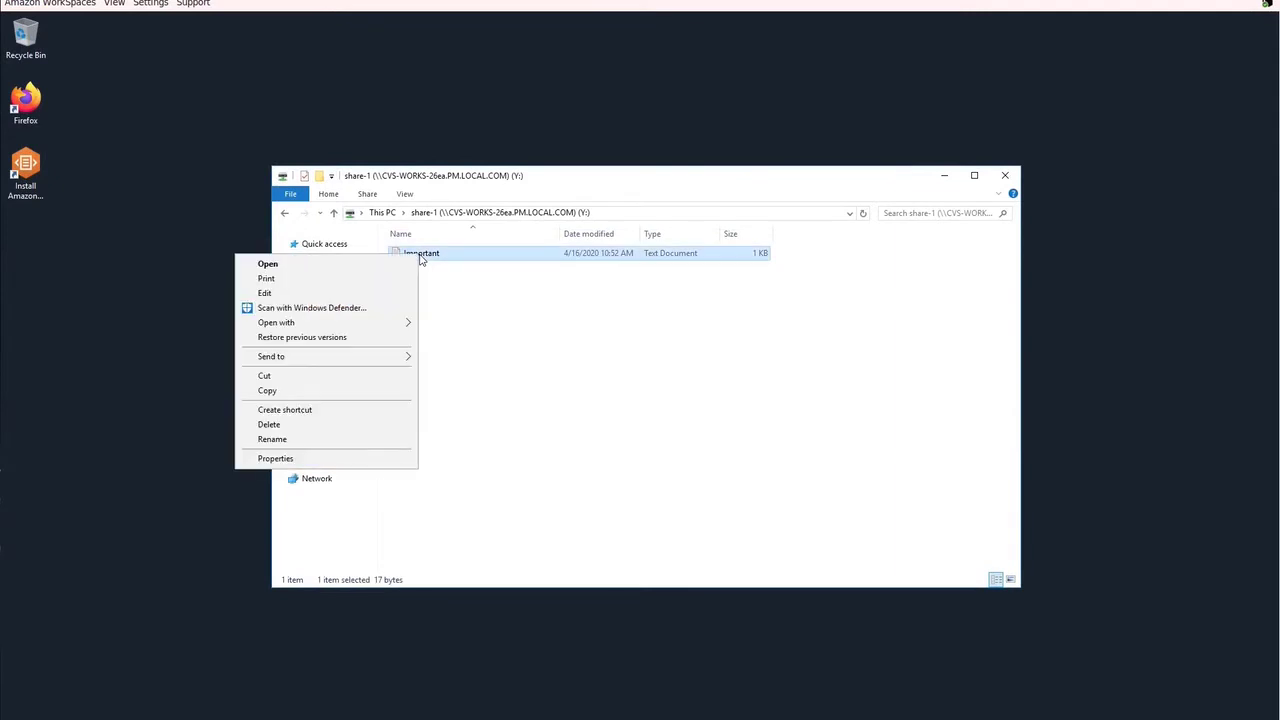
pyautogui.click(297, 430)
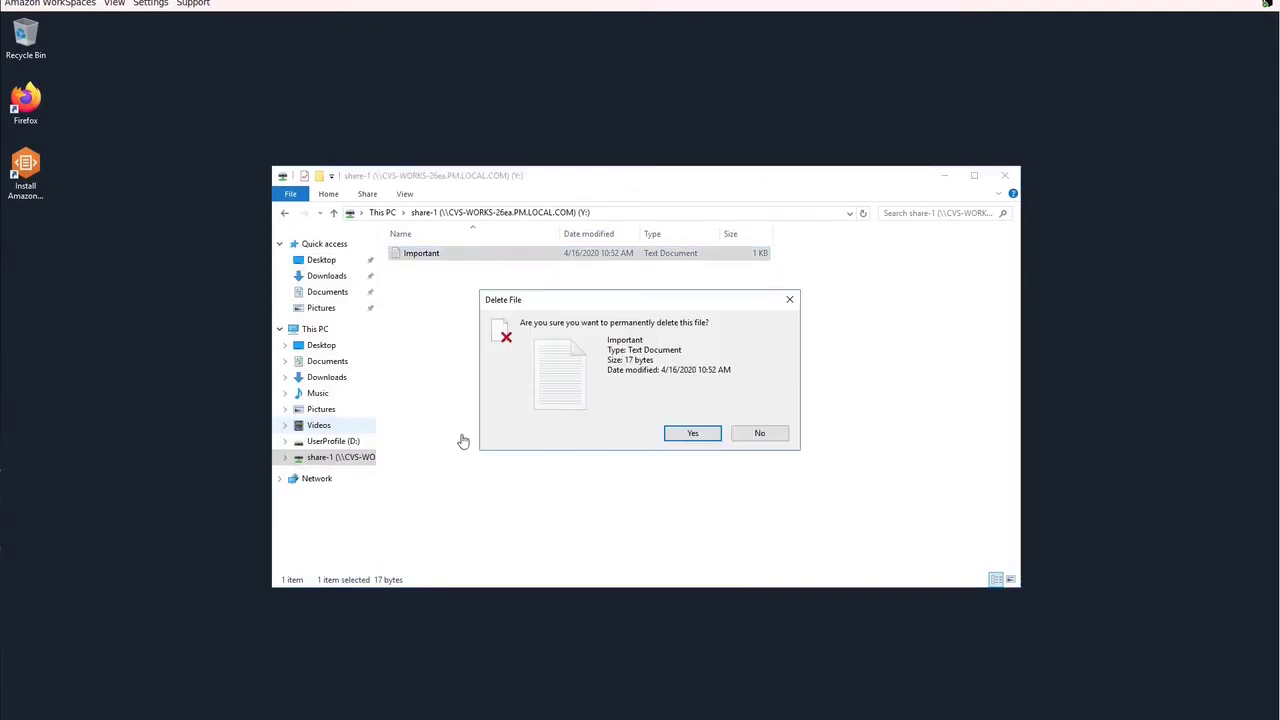
pyautogui.click(693, 433)
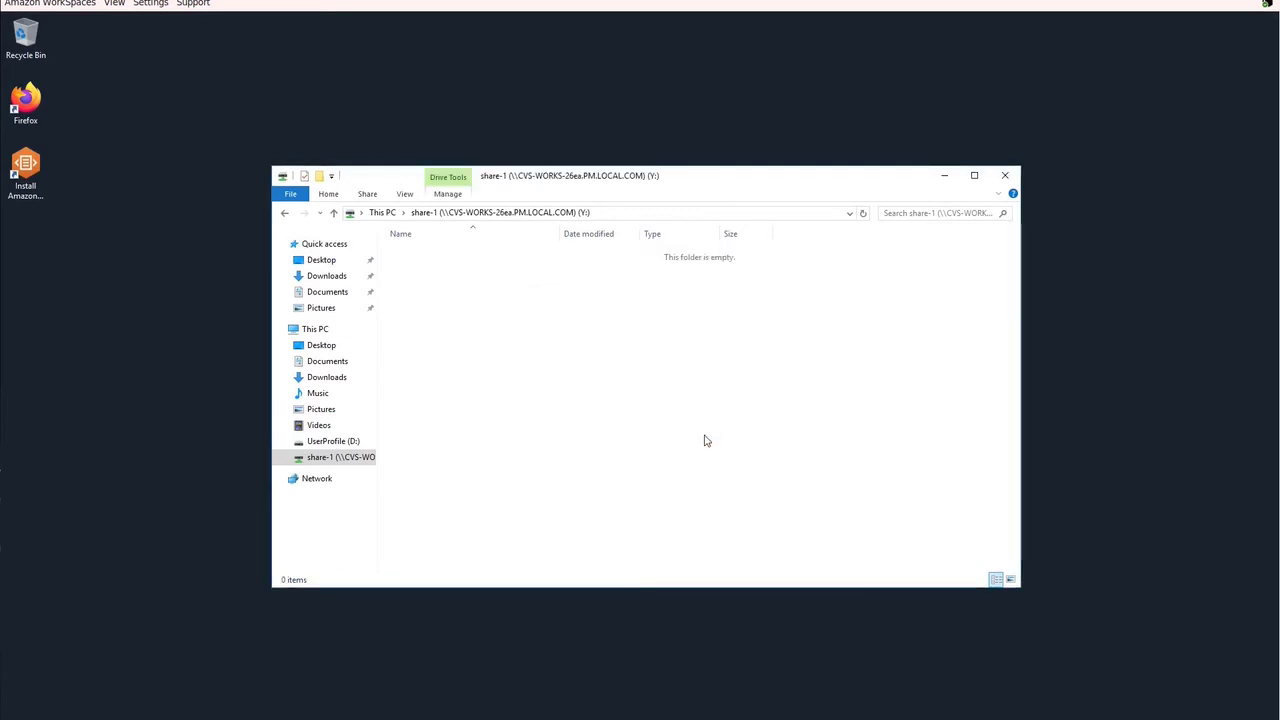
# Step: Open share-1's 12:37 PM previous version from the drive's Properties
pyautogui.rightClick(367, 458)
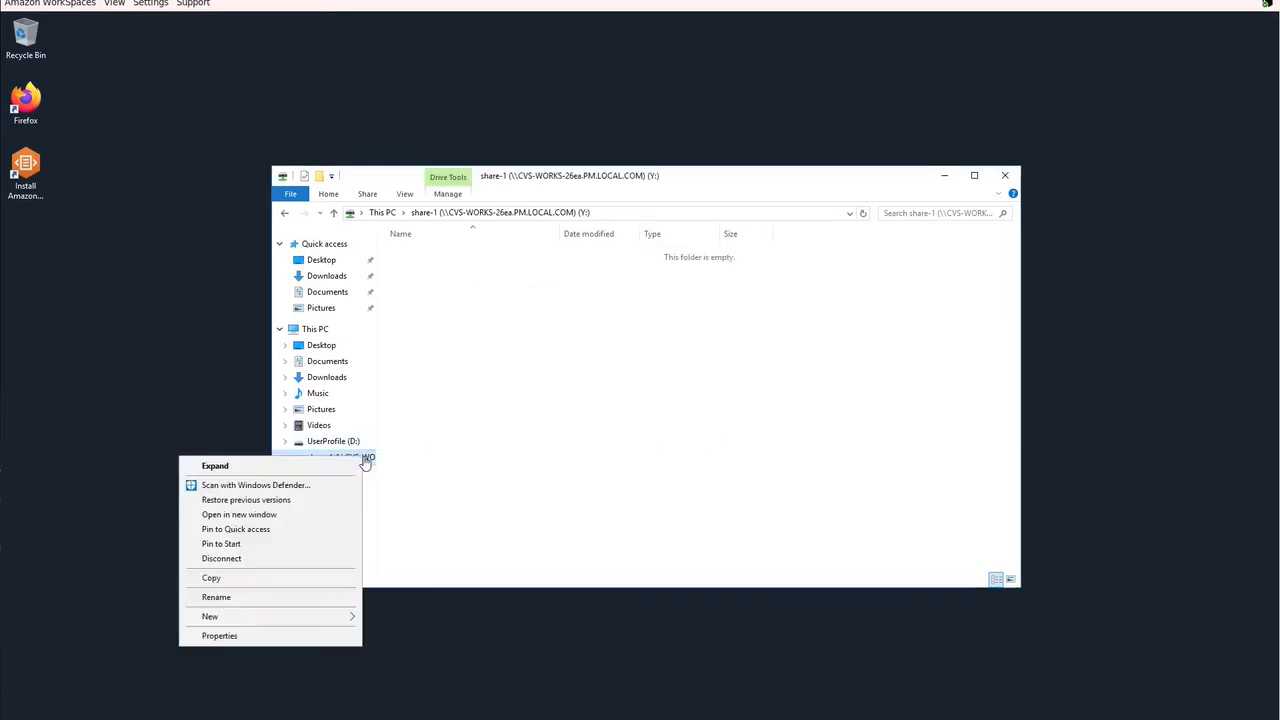
pyautogui.click(269, 638)
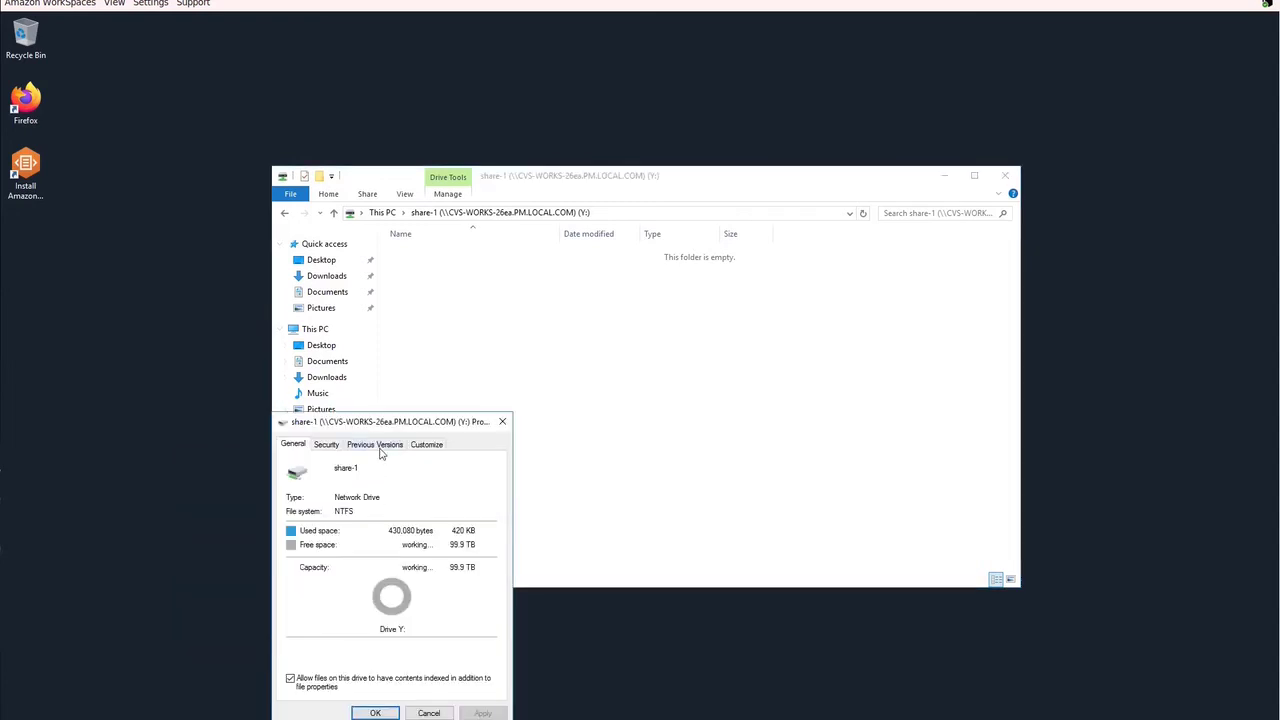
pyautogui.click(380, 454)
pyautogui.click(362, 564)
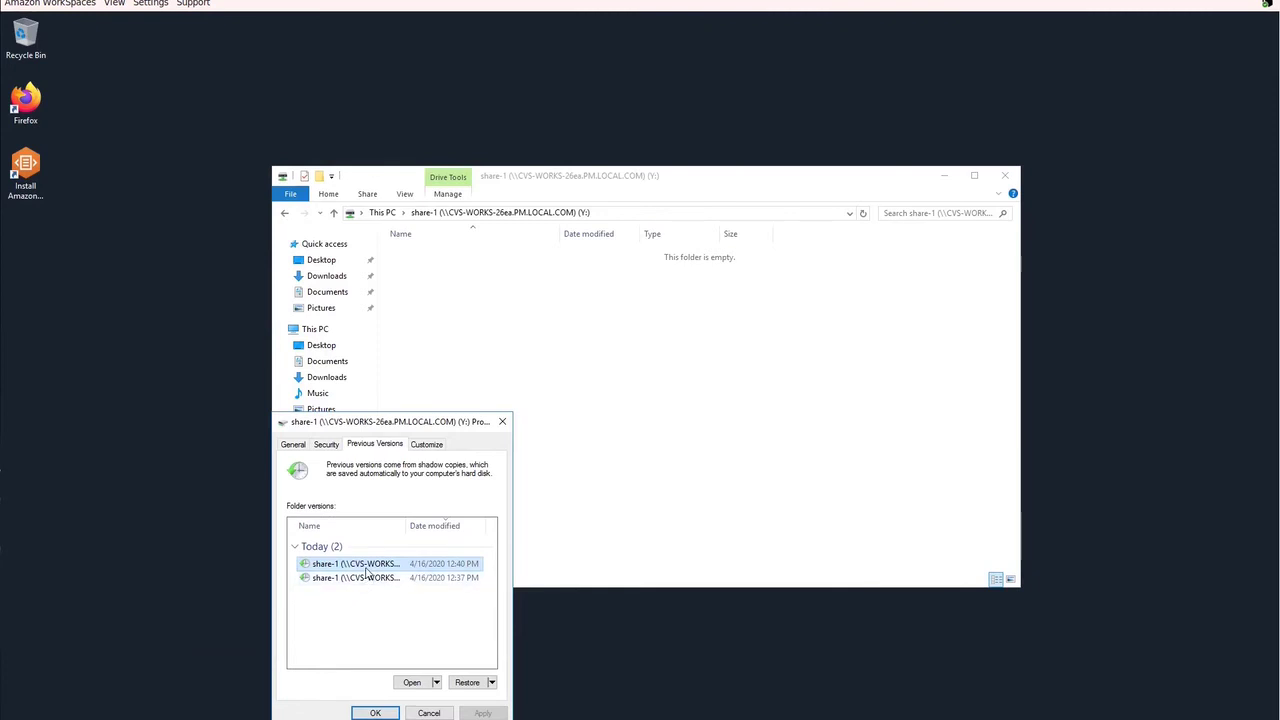
pyautogui.click(369, 579)
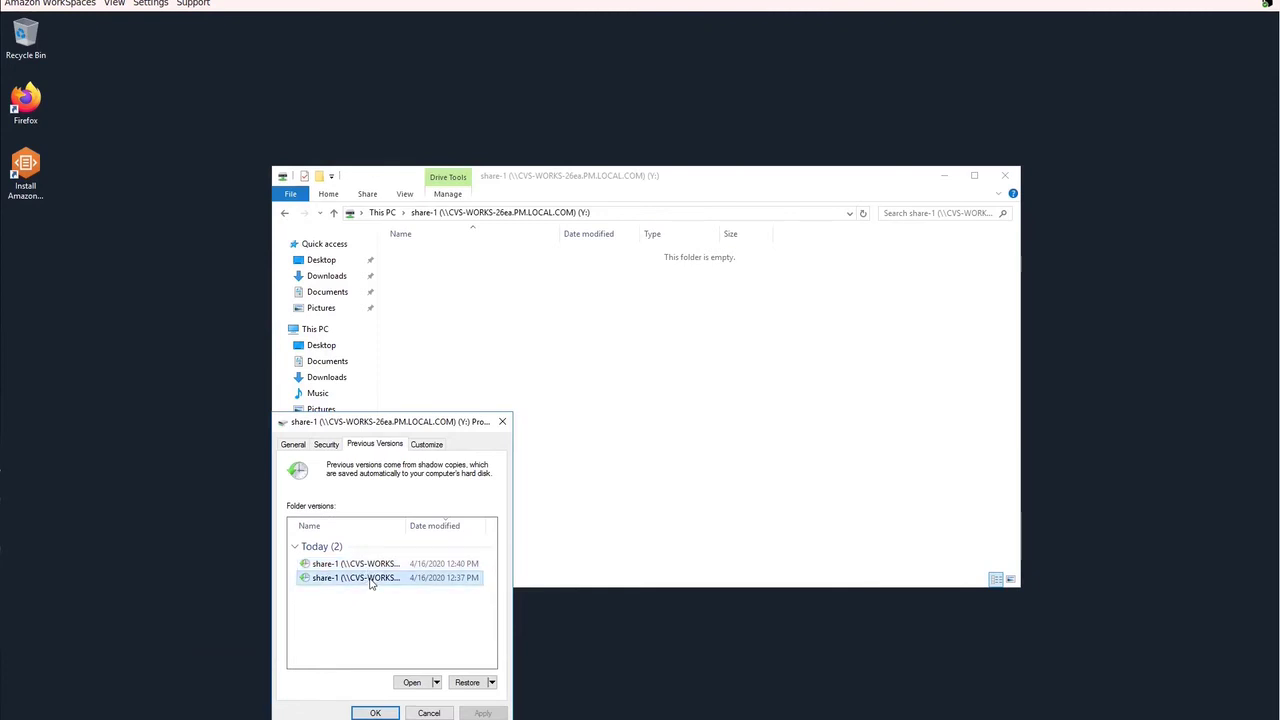
pyautogui.click(414, 682)
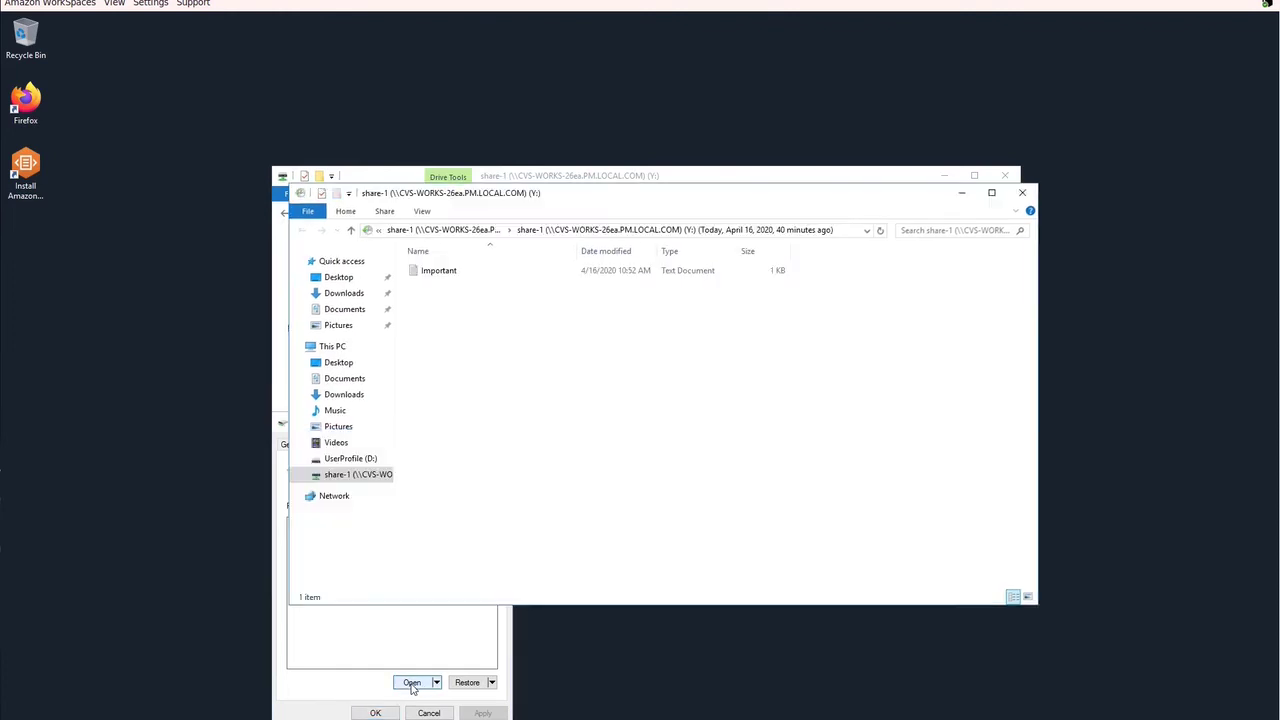
# Step: Copy the Important file from the snapshot and return to the current share-1 window
pyautogui.click(430, 275)
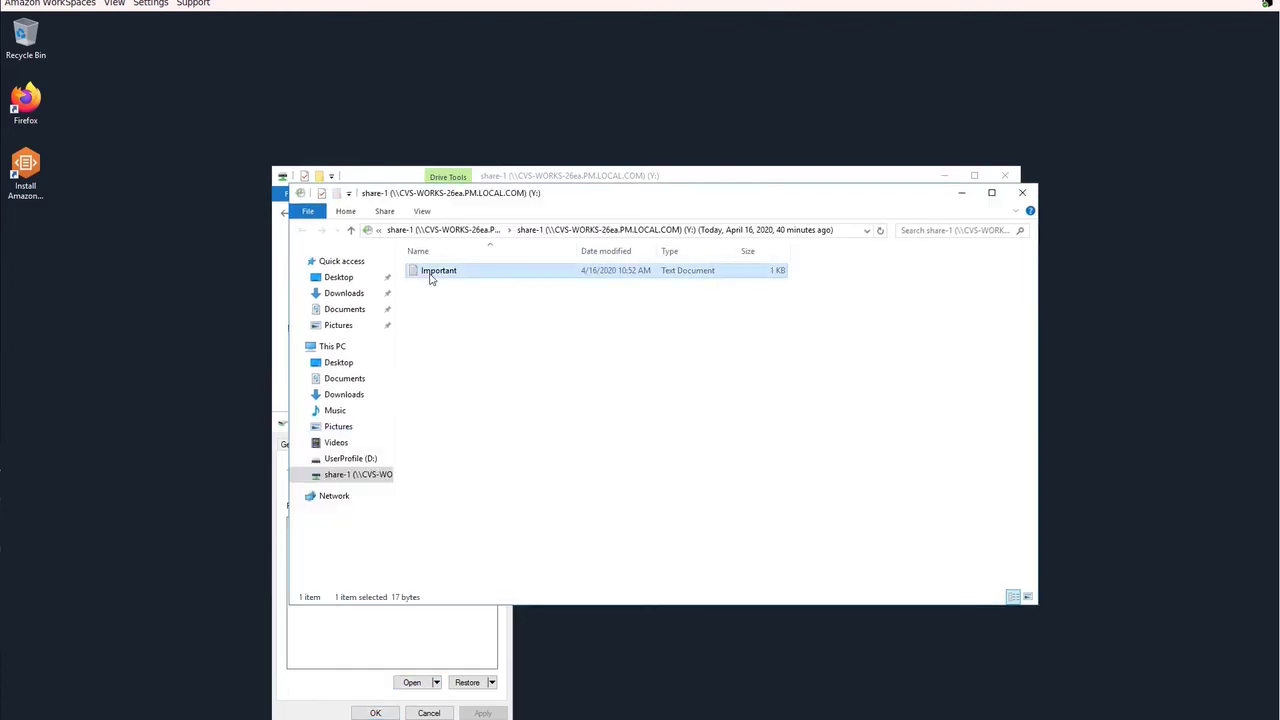
pyautogui.rightClick(430, 276)
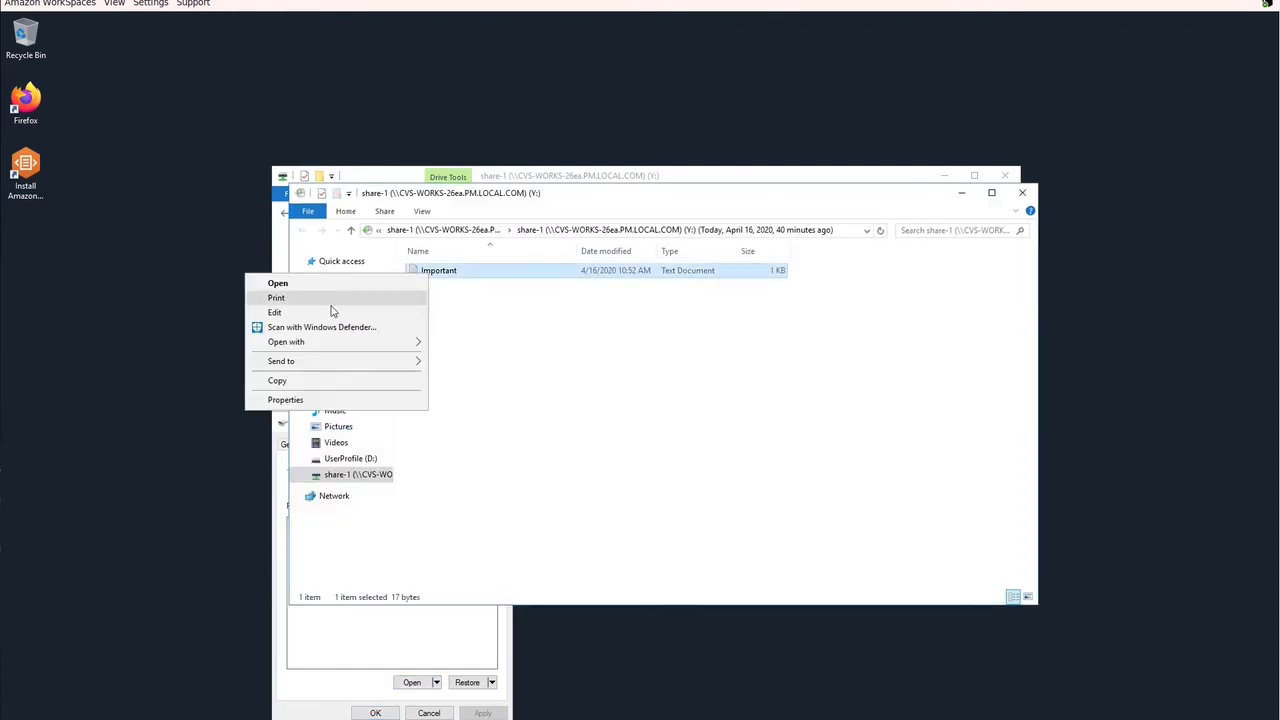
pyautogui.click(336, 386)
pyautogui.click(276, 286)
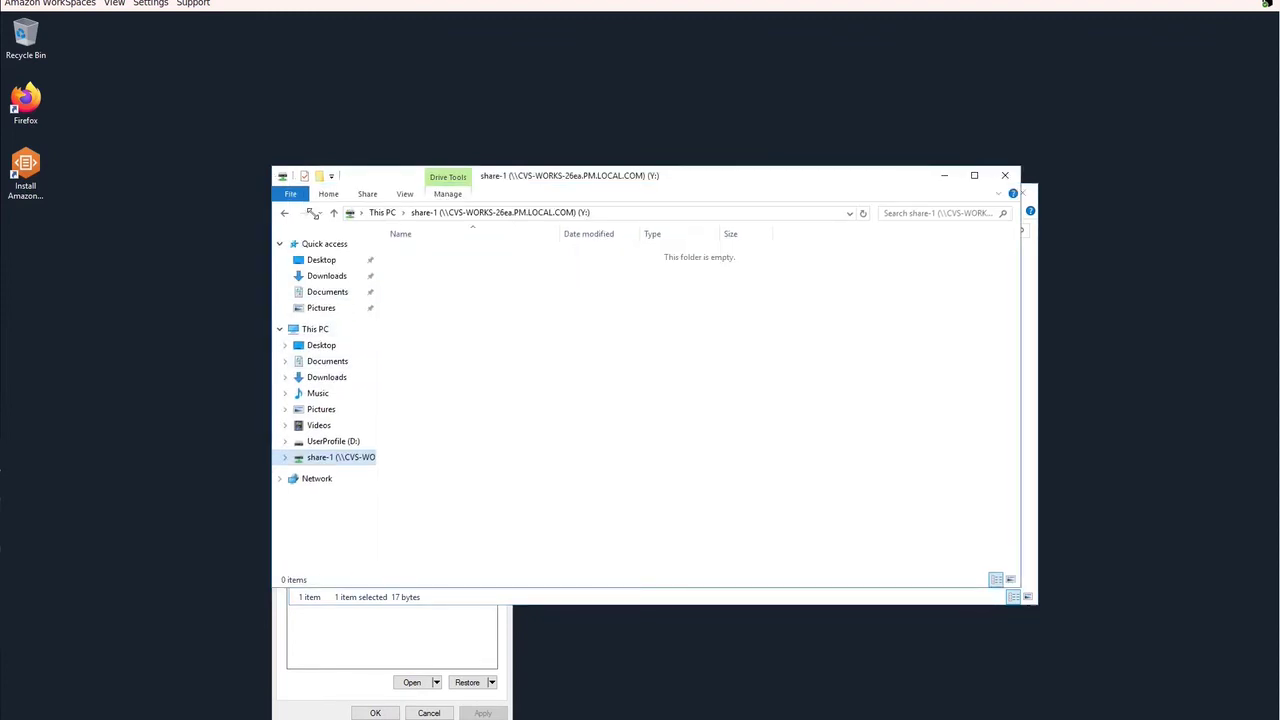
# Step: Paste Important back into share-1, verify its 'Secret info here.' text in Notepad, then reselect the 12:37 PM version
pyautogui.rightClick(419, 296)
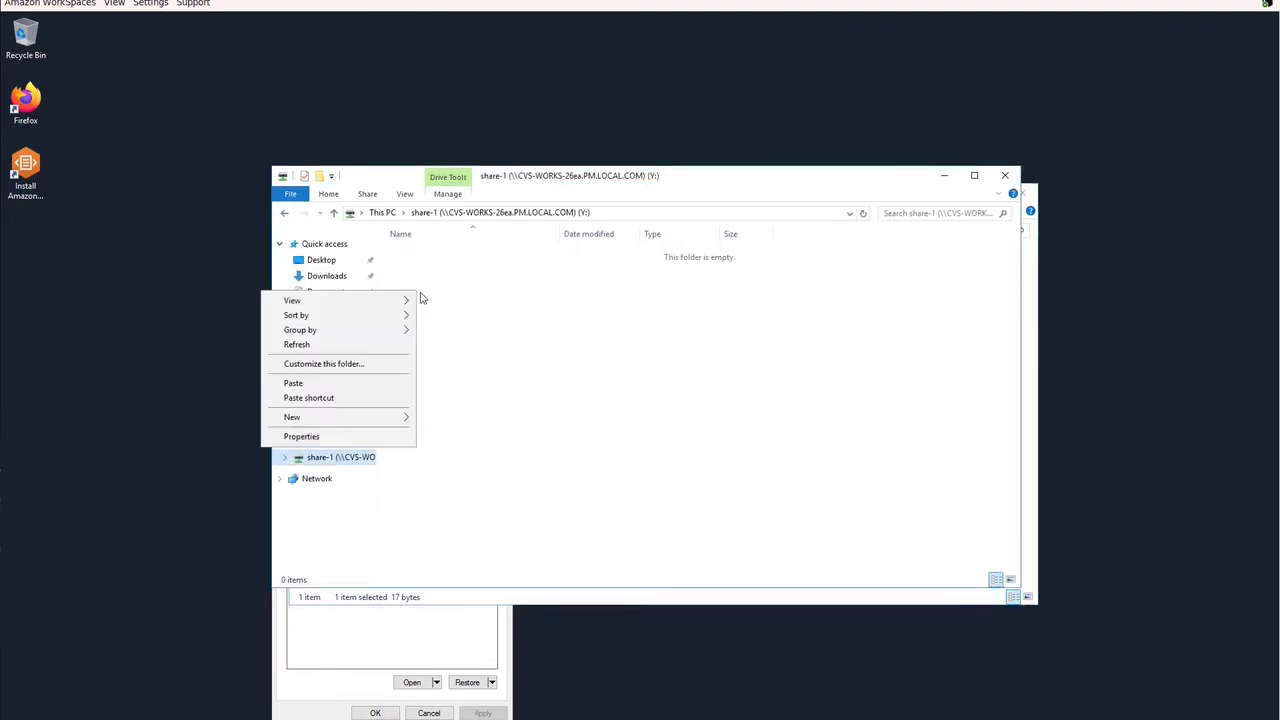
pyautogui.click(382, 386)
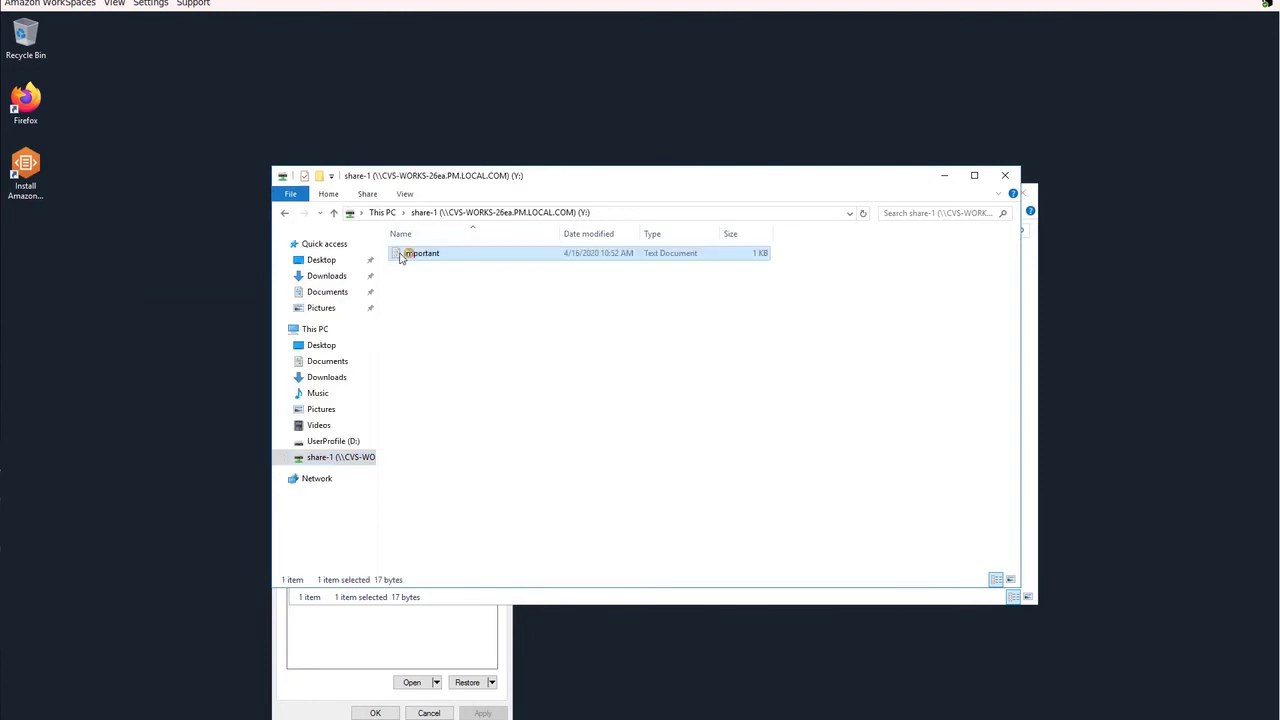
pyautogui.doubleClick(420, 253)
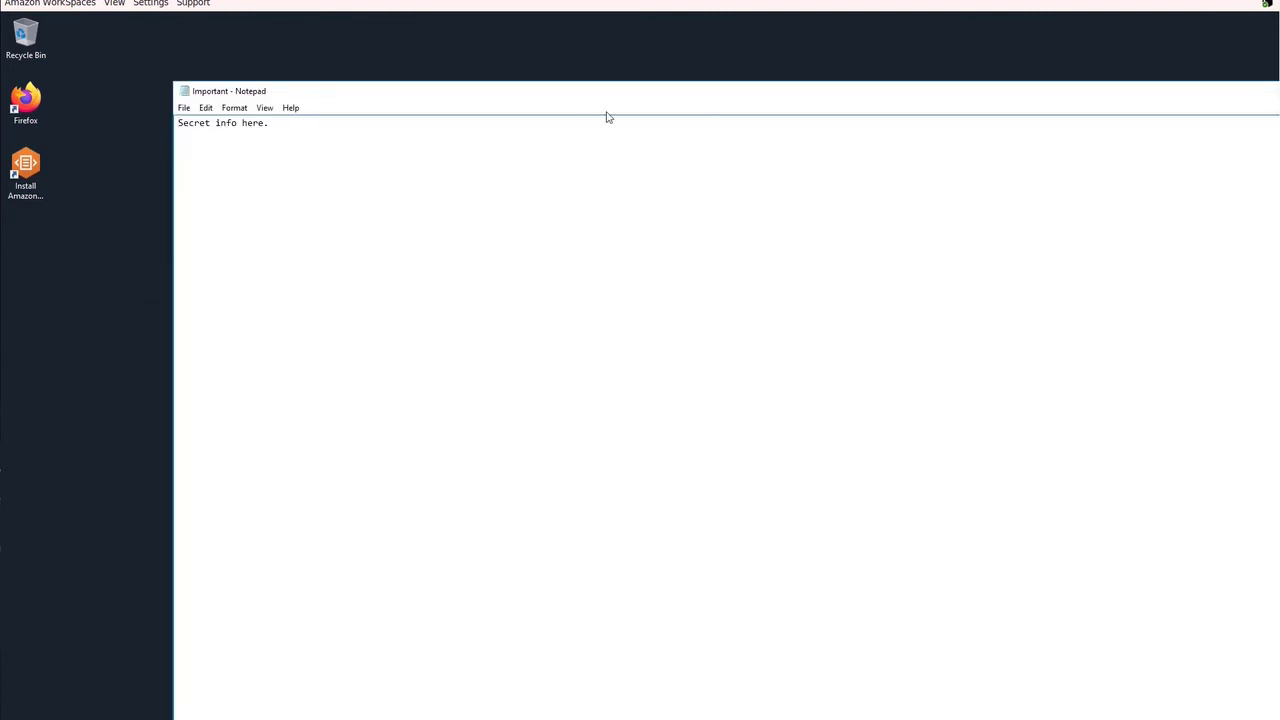
pyautogui.click(184, 108)
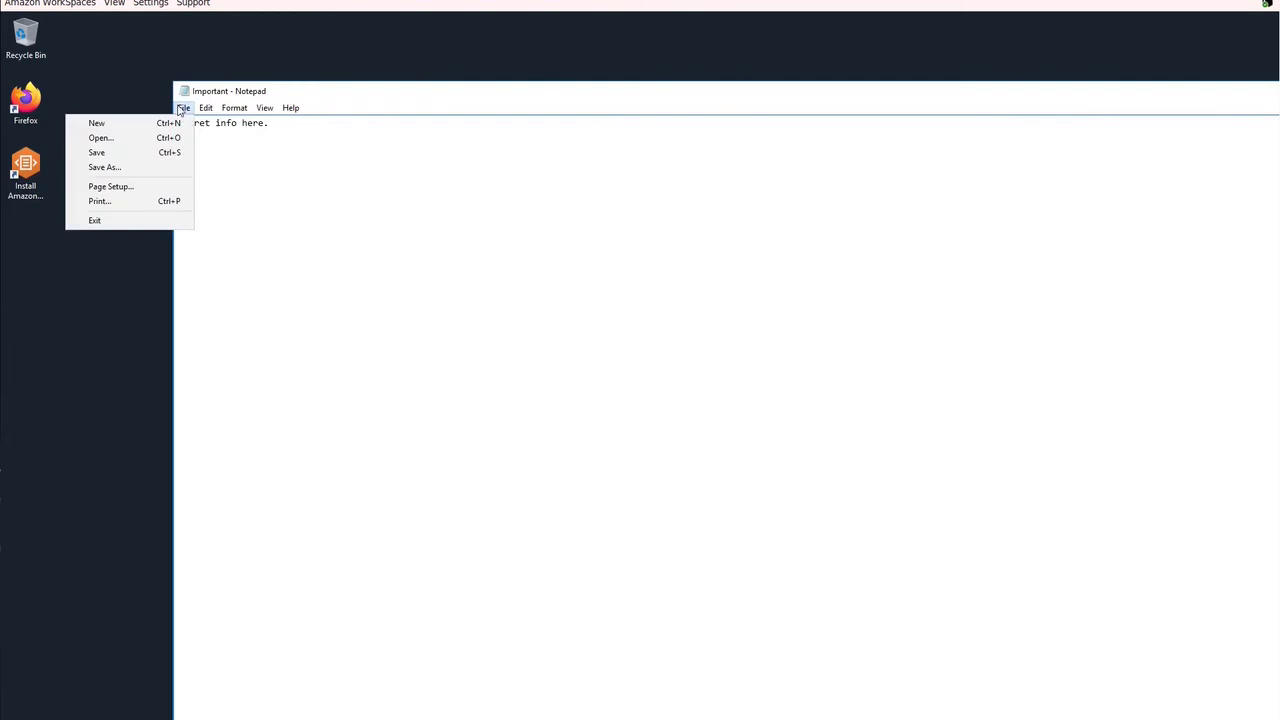
pyautogui.click(176, 221)
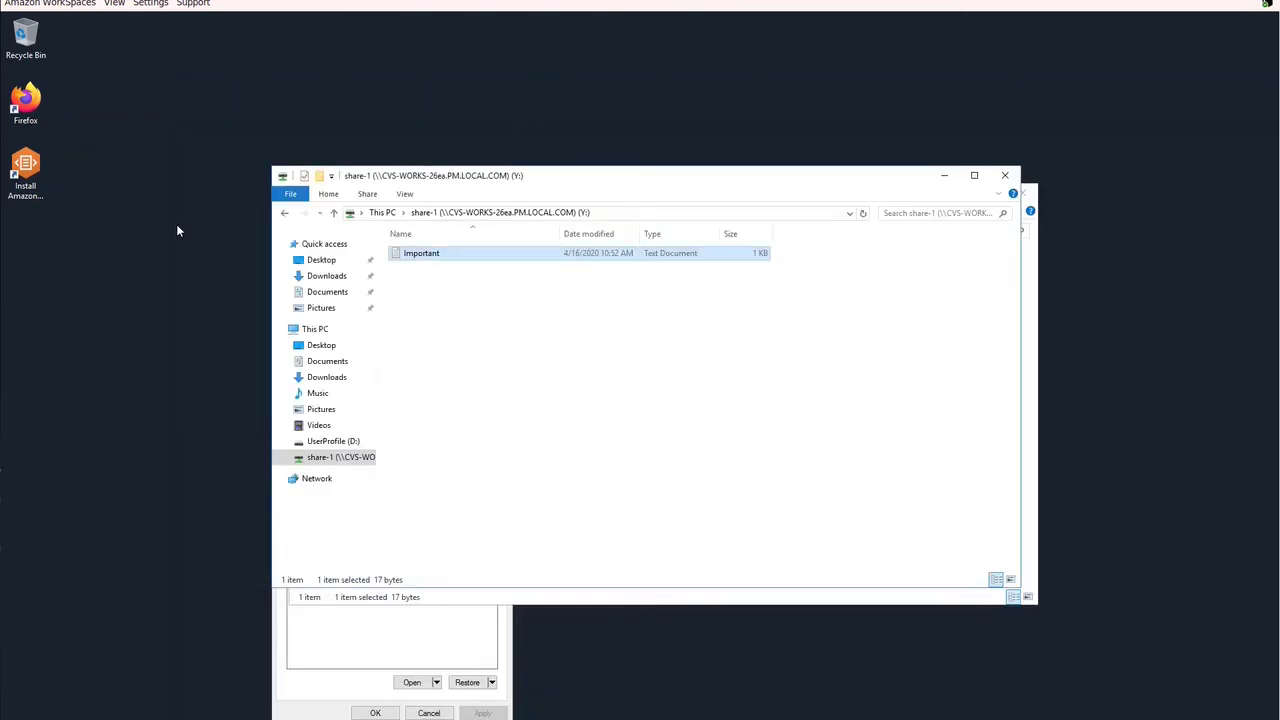
pyautogui.click(298, 695)
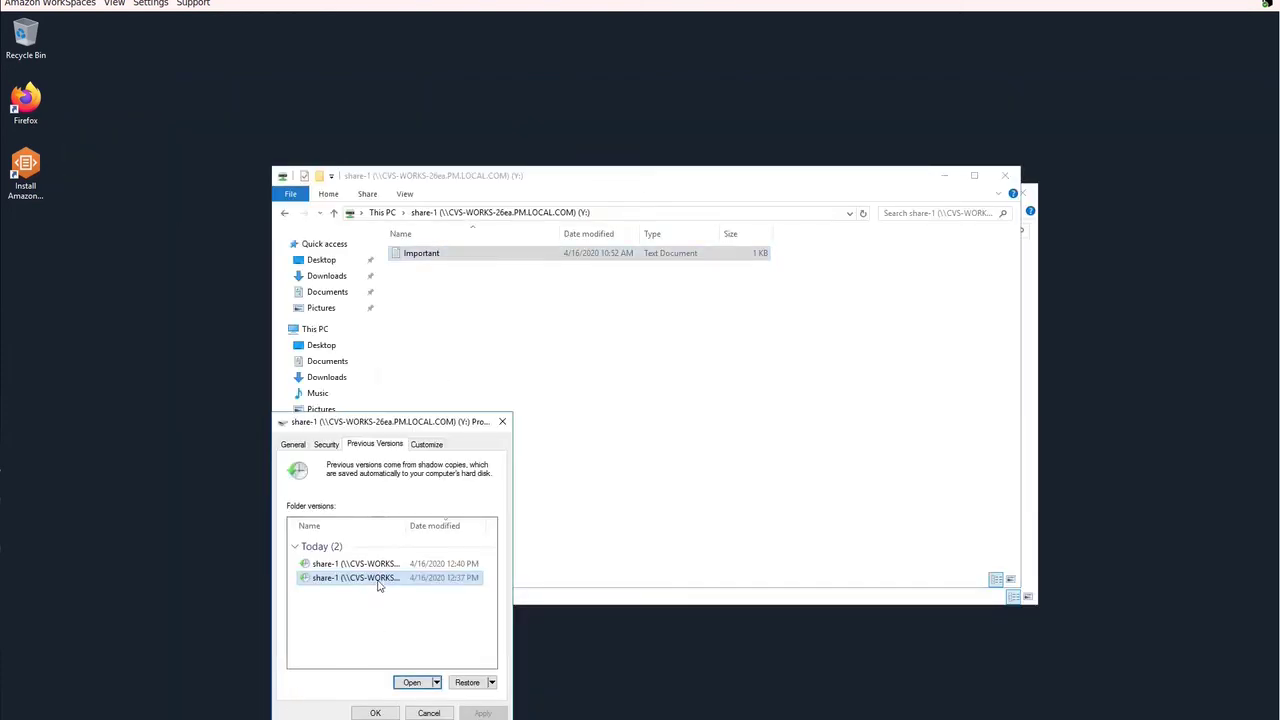
# Step: Restore share-1 to its 12:37 PM version, confirm the replacement, and dismiss the success message
pyautogui.click(467, 682)
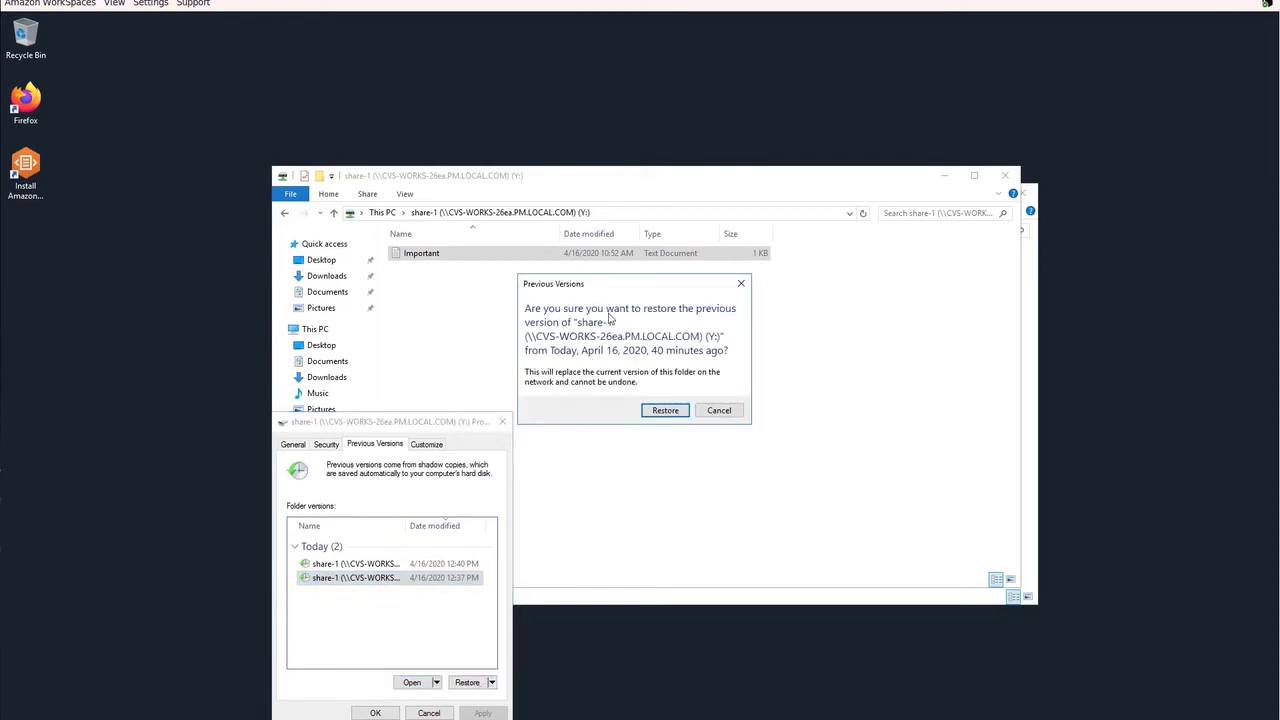
pyautogui.click(664, 411)
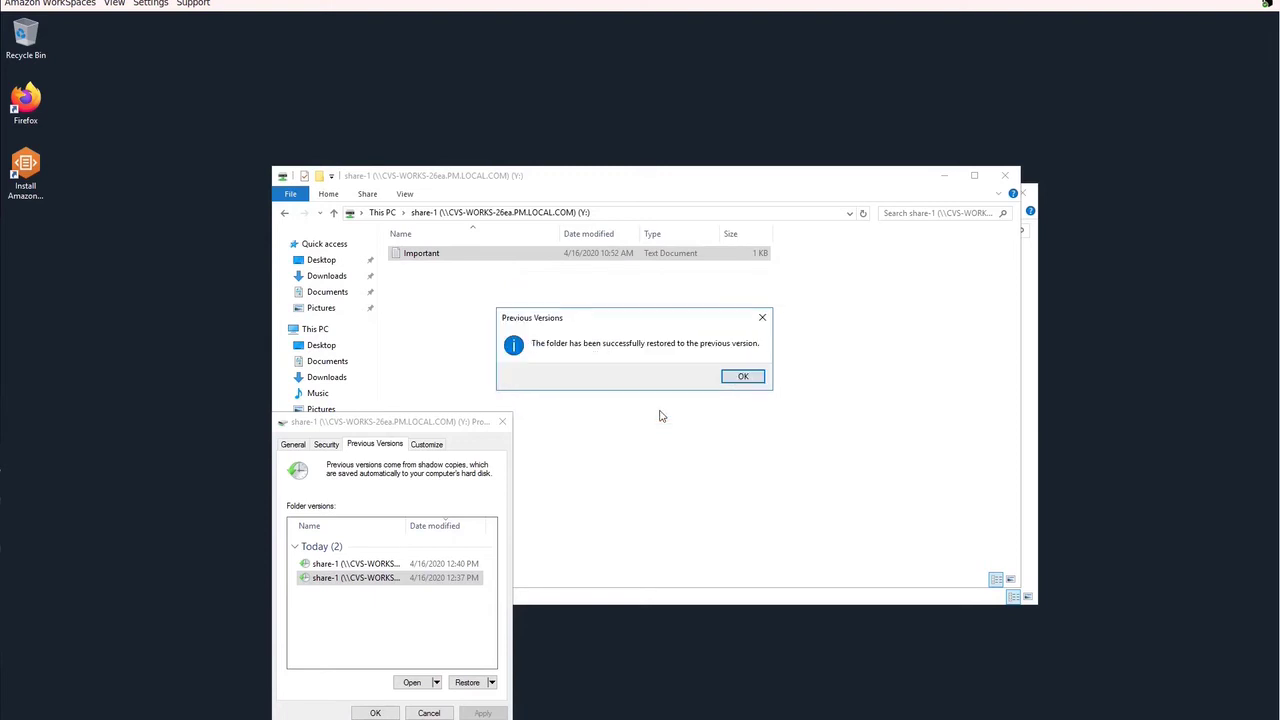
pyautogui.click(743, 377)
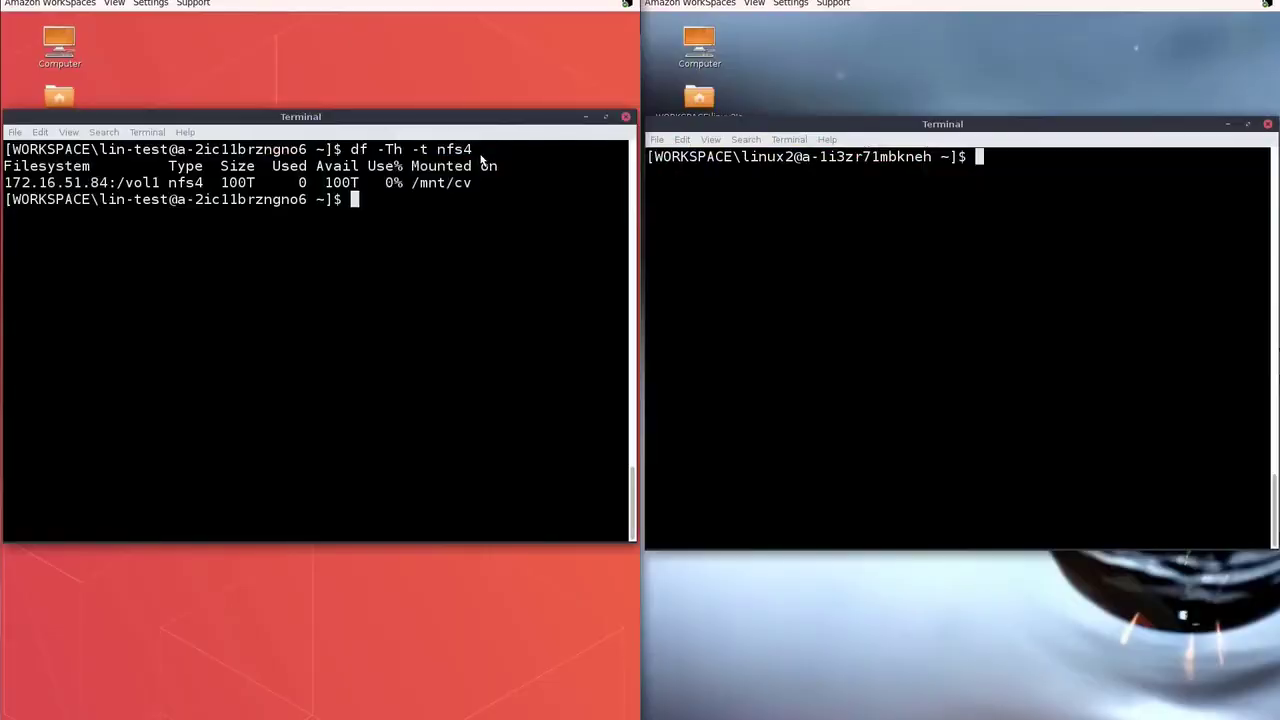
# Step: Confirm the second WorkSpace mounts the NFS volume at /mnt/cv using df -TH -t nfs4
pyautogui.click(674, 200)
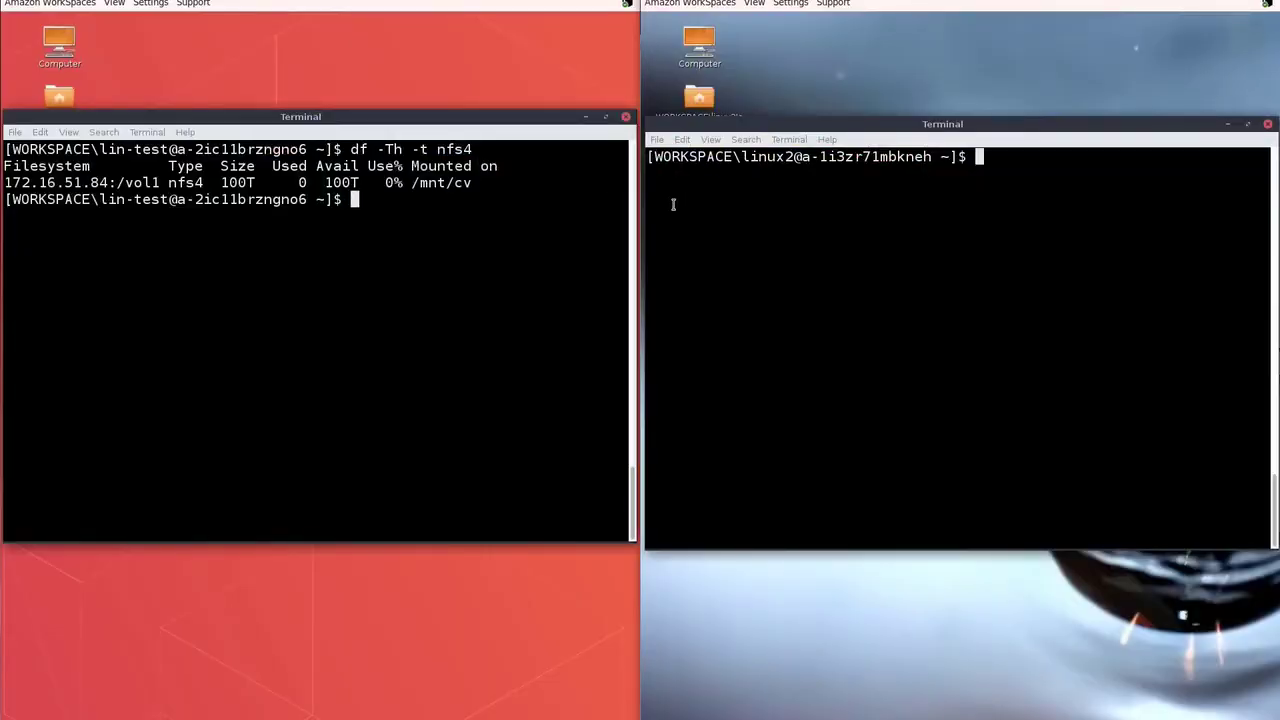
pyautogui.write('df -TH -t nfs4')
pyautogui.press('Return')
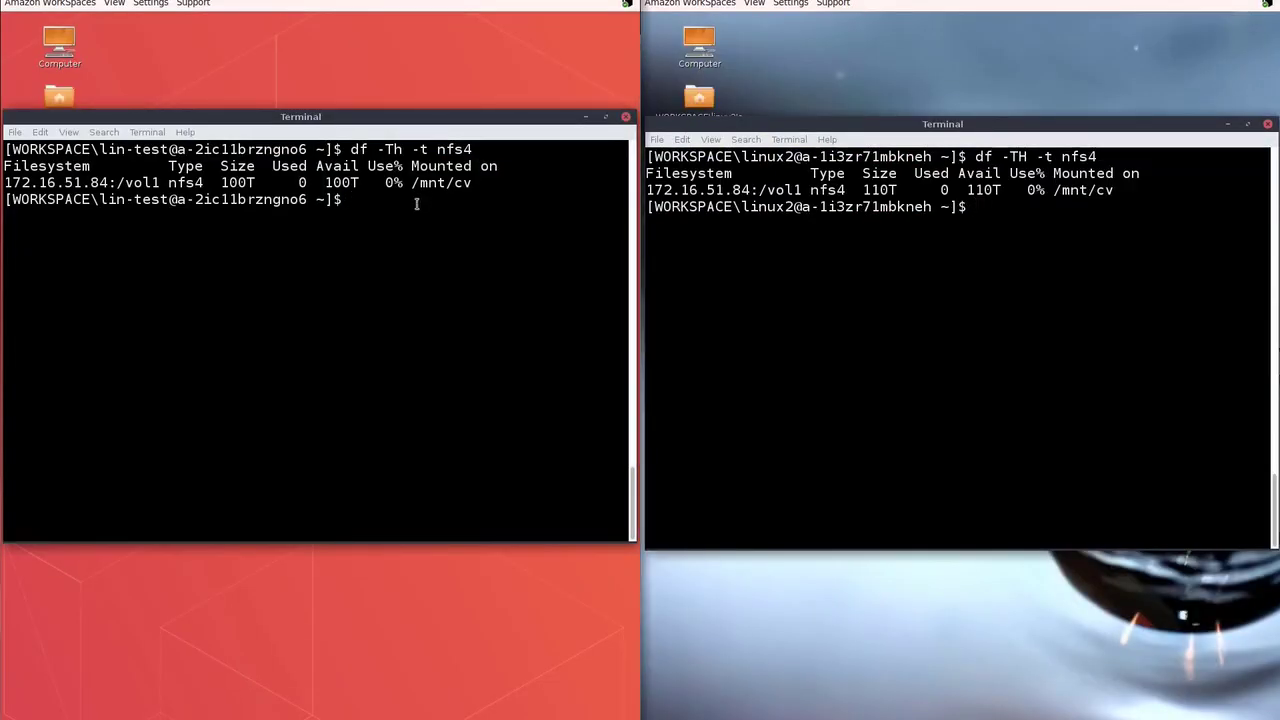
# Step: Write each WorkSpace's whoami output to /mnt/cv/lin-test.txt and /mnt/cv/linux2.txt, listing the shared folder
pyautogui.click(416, 204)
pyautogui.write('whoami')
pyautogui.press('Return')
pyautogui.press('Up')
pyautogui.write('>/')
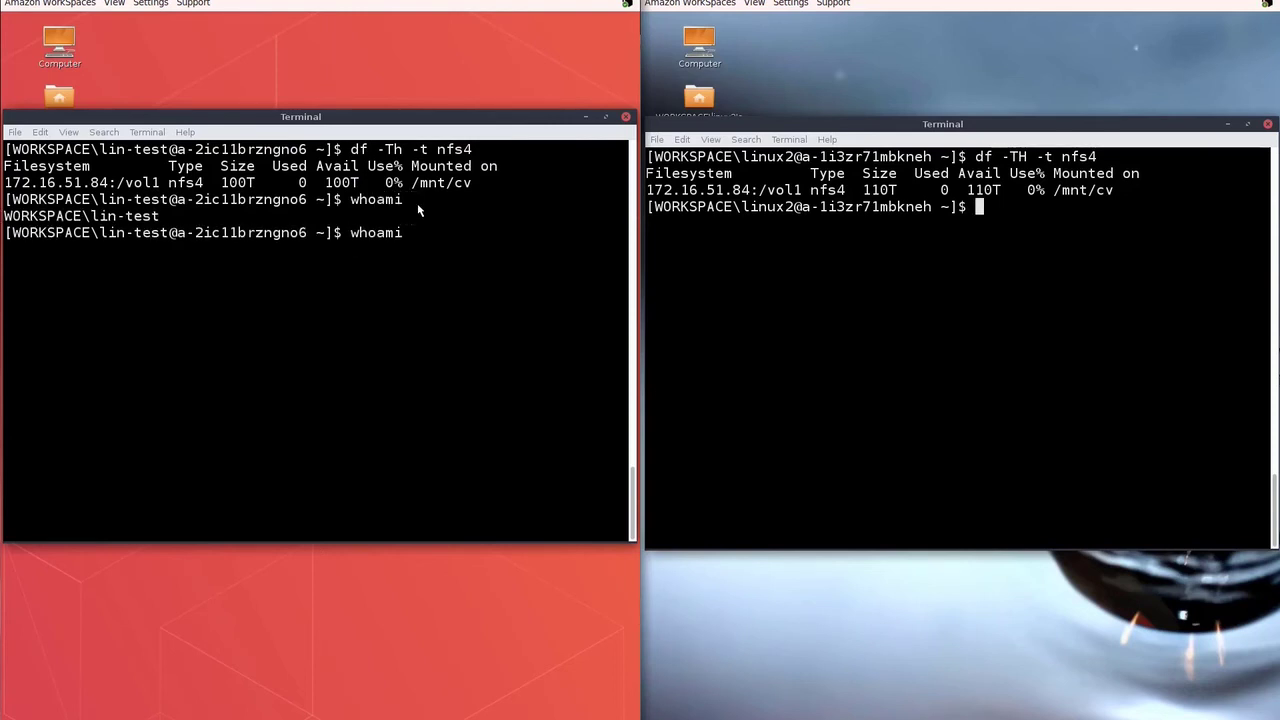
pyautogui.write('mnt/cv/lin-test.txt')
pyautogui.press('Return')
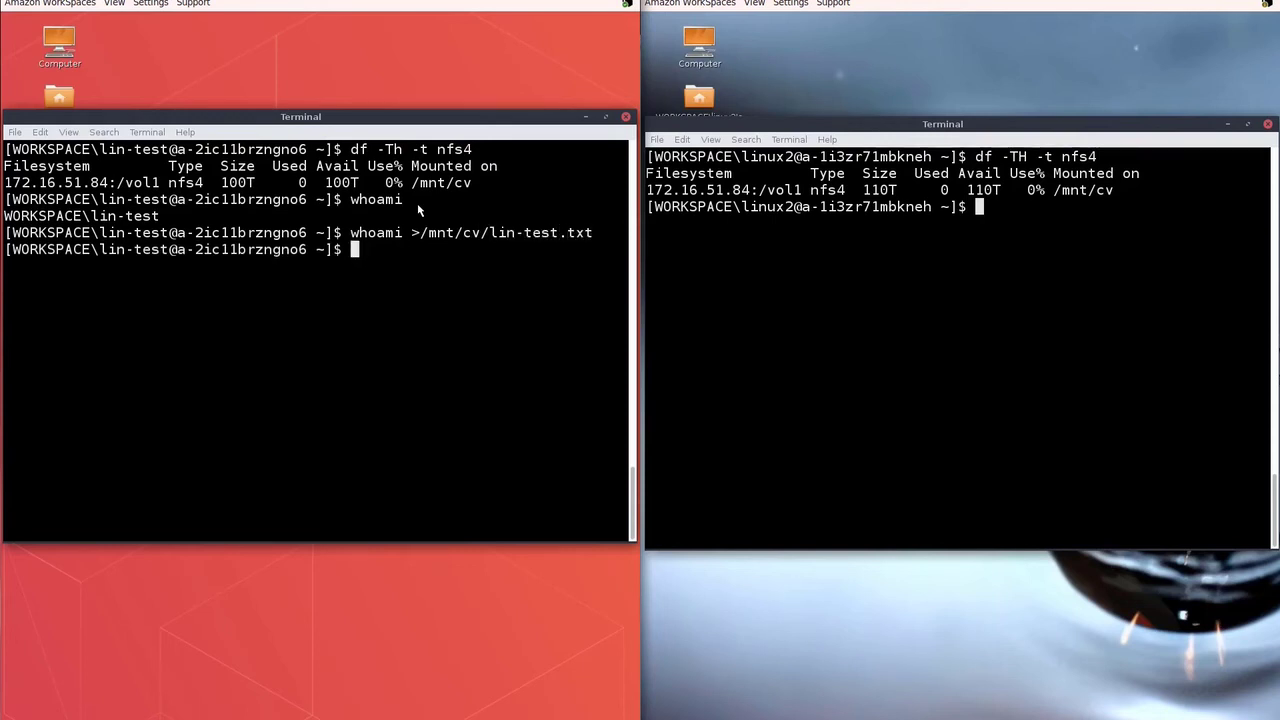
pyautogui.write('ls -lh /mnt/cv')
pyautogui.press('Return')
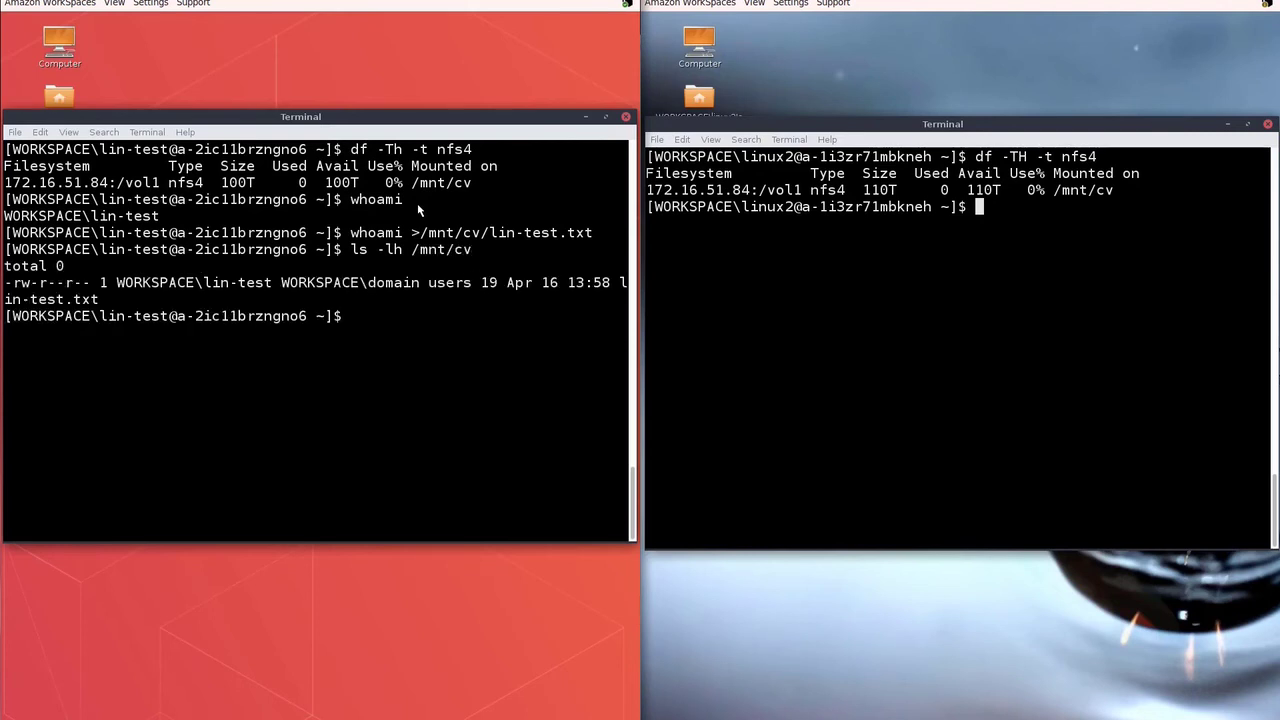
pyautogui.write('wh')
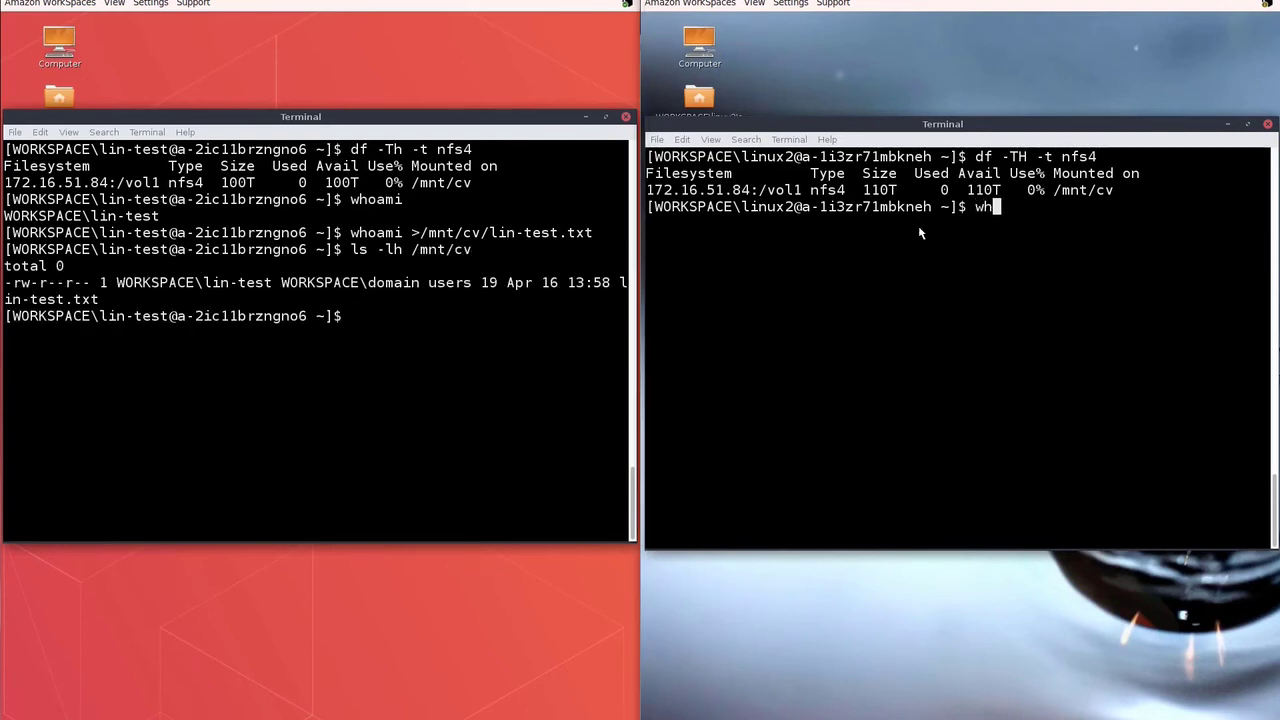
pyautogui.write('oami >/mnt/cv/linu')
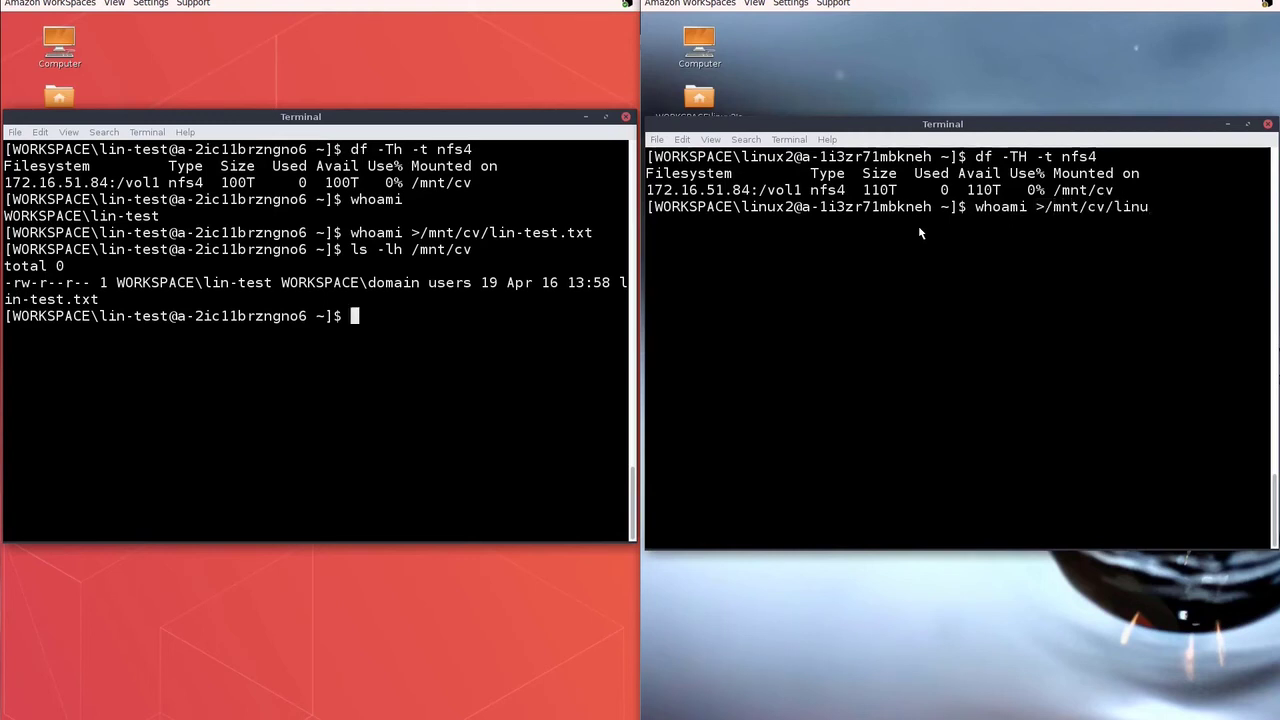
pyautogui.write('x2.txt')
pyautogui.press('Return')
# Step: Re-list /mnt/cv in the first terminal and highlight the owners of both files
pyautogui.click(479, 322)
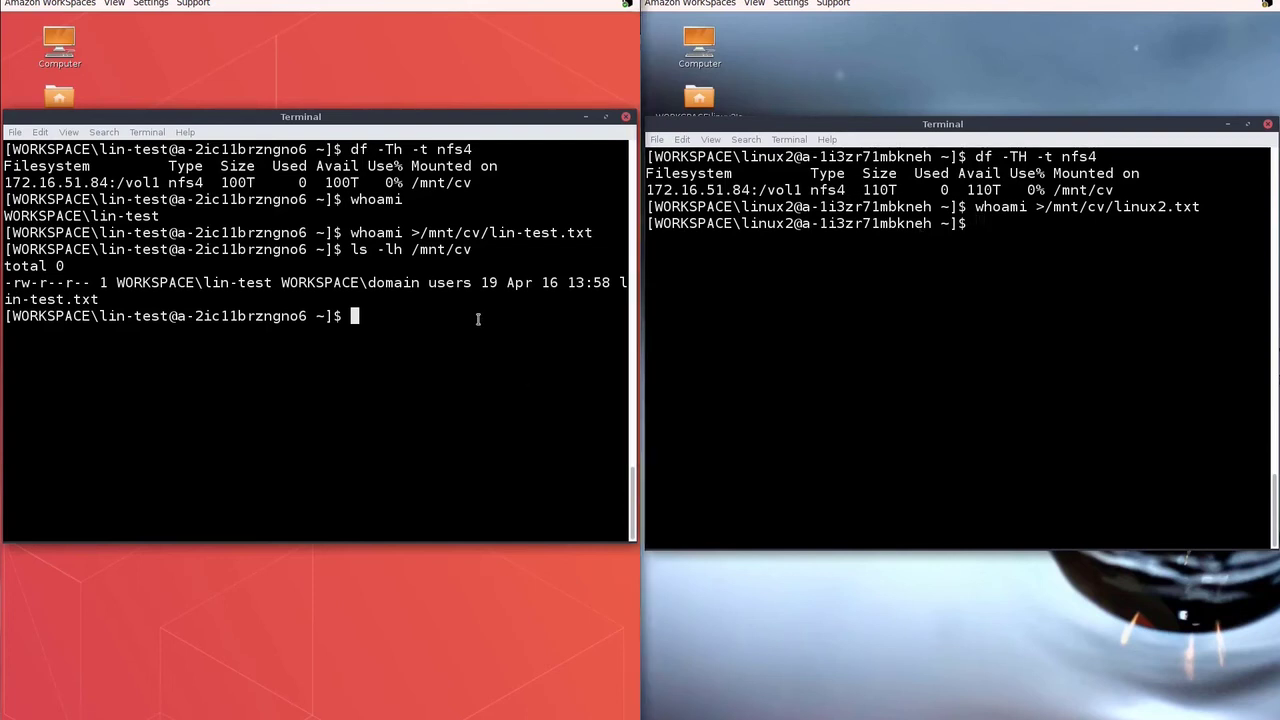
pyautogui.press('Up')
pyautogui.press('Return')
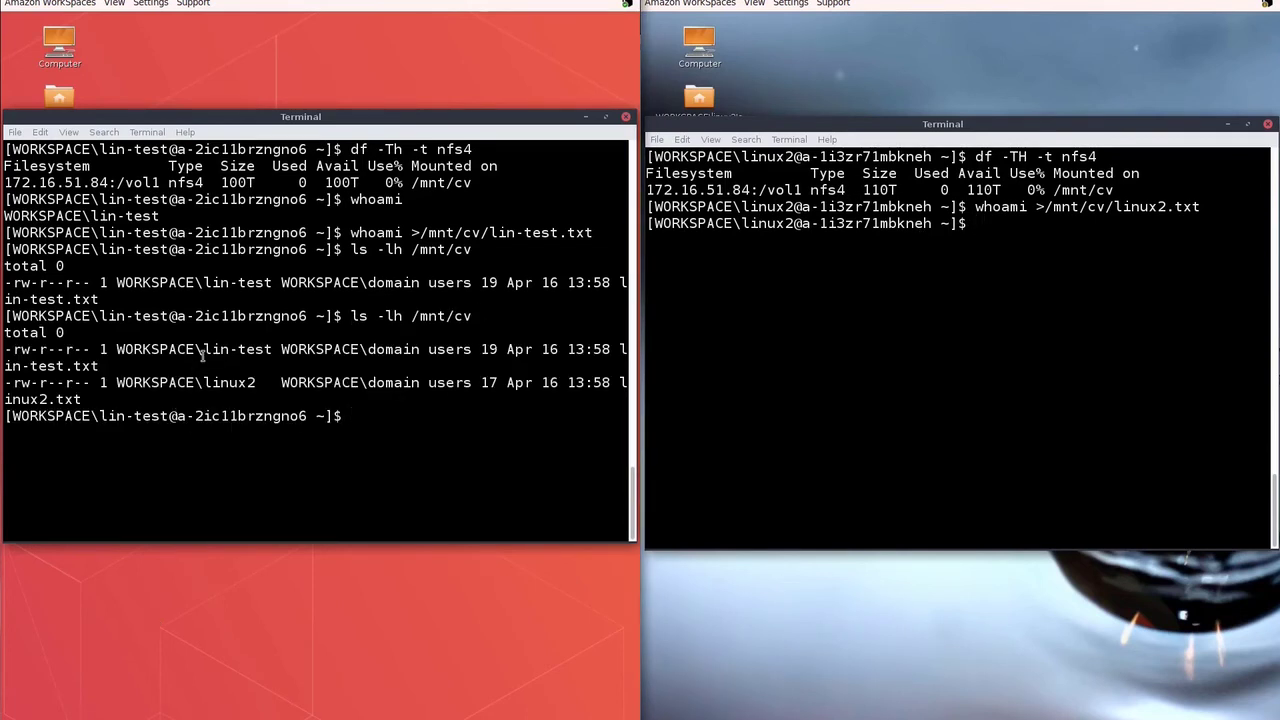
pyautogui.doubleClick(206, 349)
pyautogui.moveTo(204, 382); pyautogui.dragTo(256, 383)
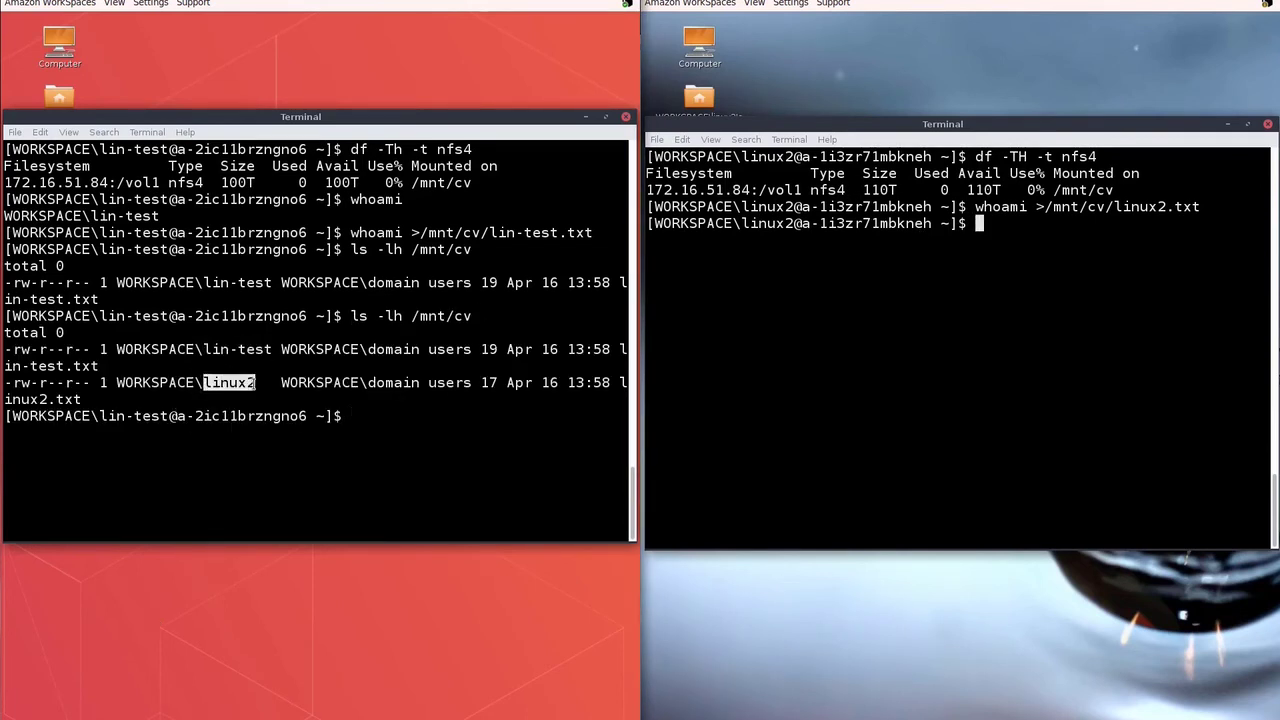
pyautogui.click(357, 414)
# Step: Print the contents of /mnt/cv/linux2.txt and /mnt/cv/lin-test.txt with cat
pyautogui.write('cat ')
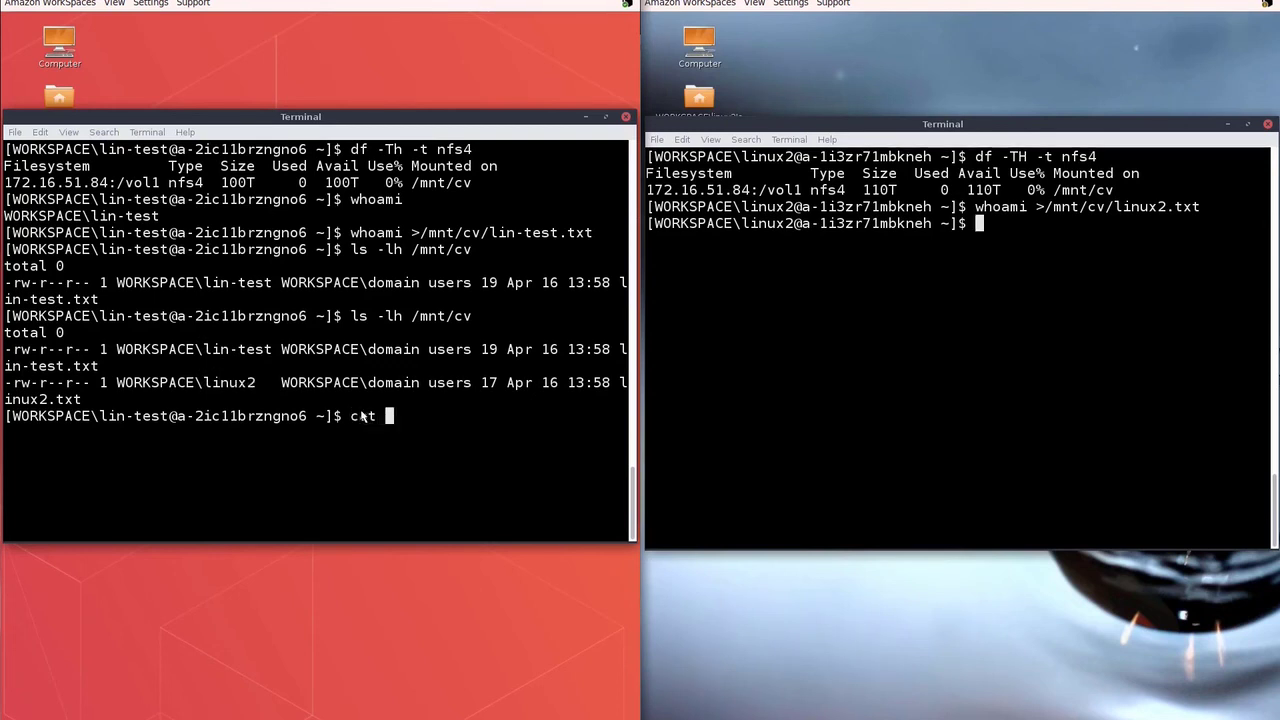
pyautogui.write('/mnt/cv/linux2.txt')
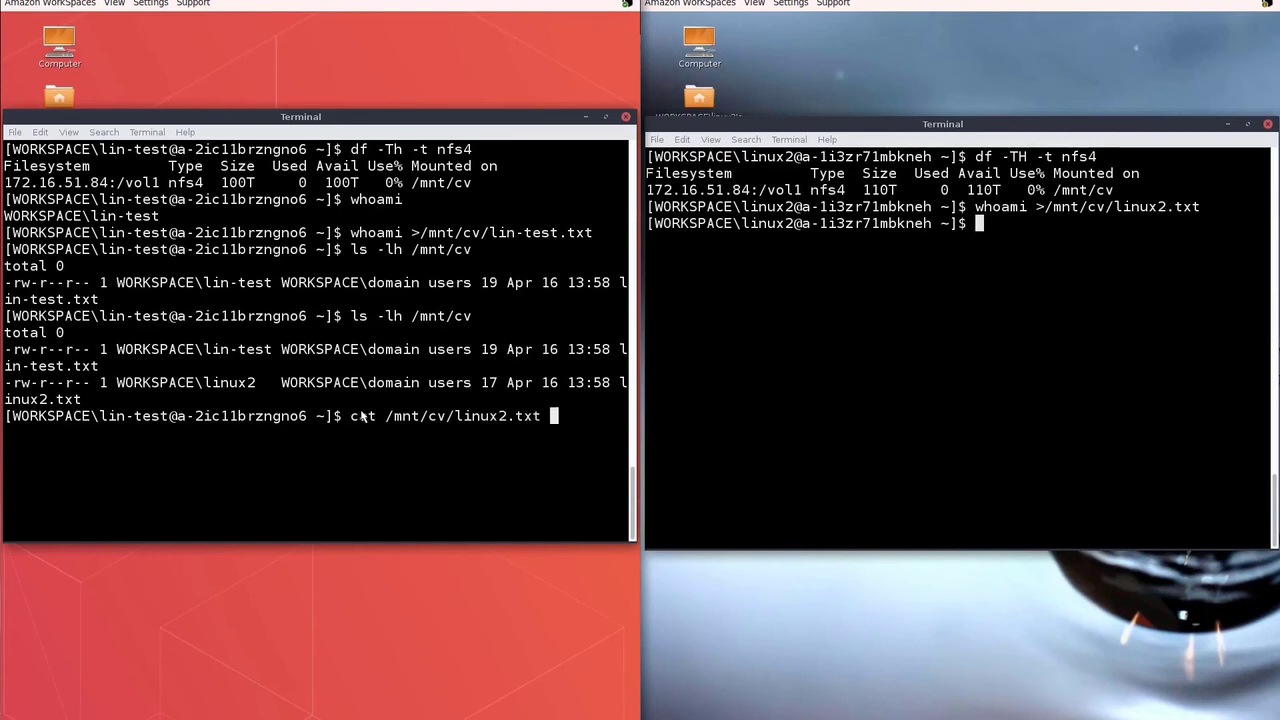
pyautogui.press('Return')
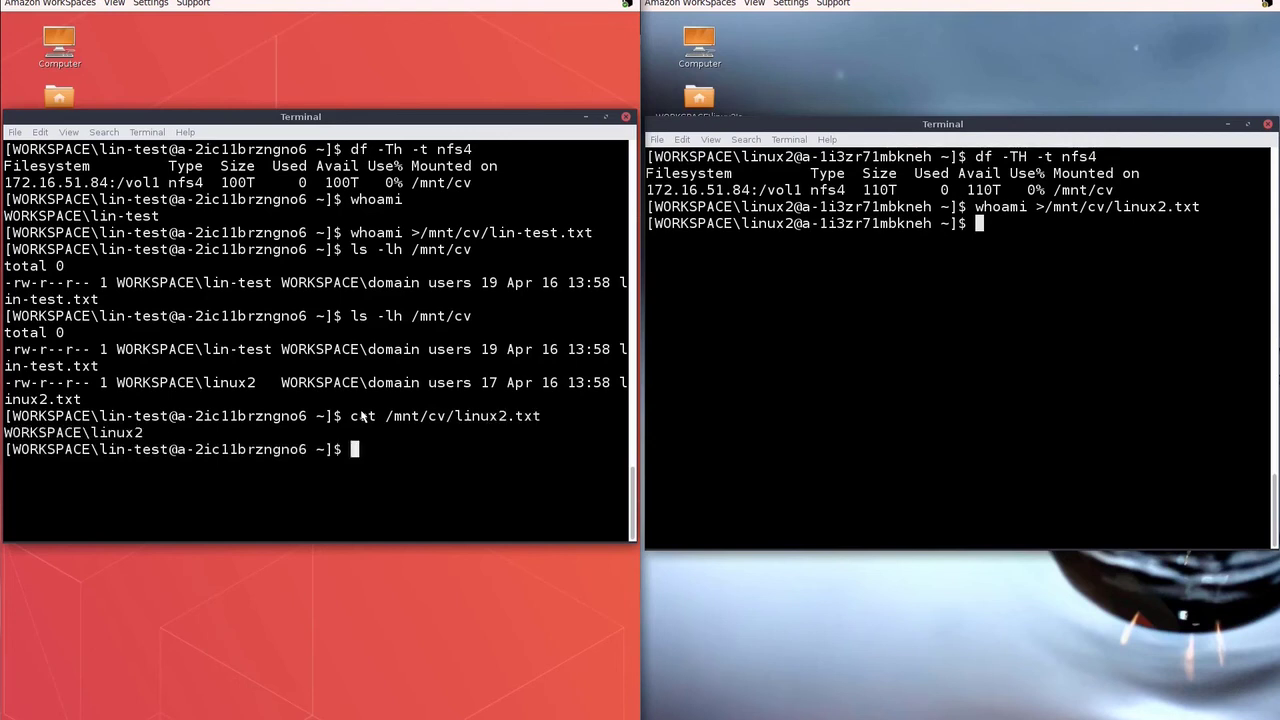
pyautogui.press('Up')
pyautogui.press('BackSpace')
pyautogui.press('BackSpace')
pyautogui.press('BackSpace')
pyautogui.press('BackSpace')
pyautogui.press('BackSpace')
pyautogui.press('BackSpace')
pyautogui.press('BackSpace')
pyautogui.write('-')
pyautogui.press('Tab')
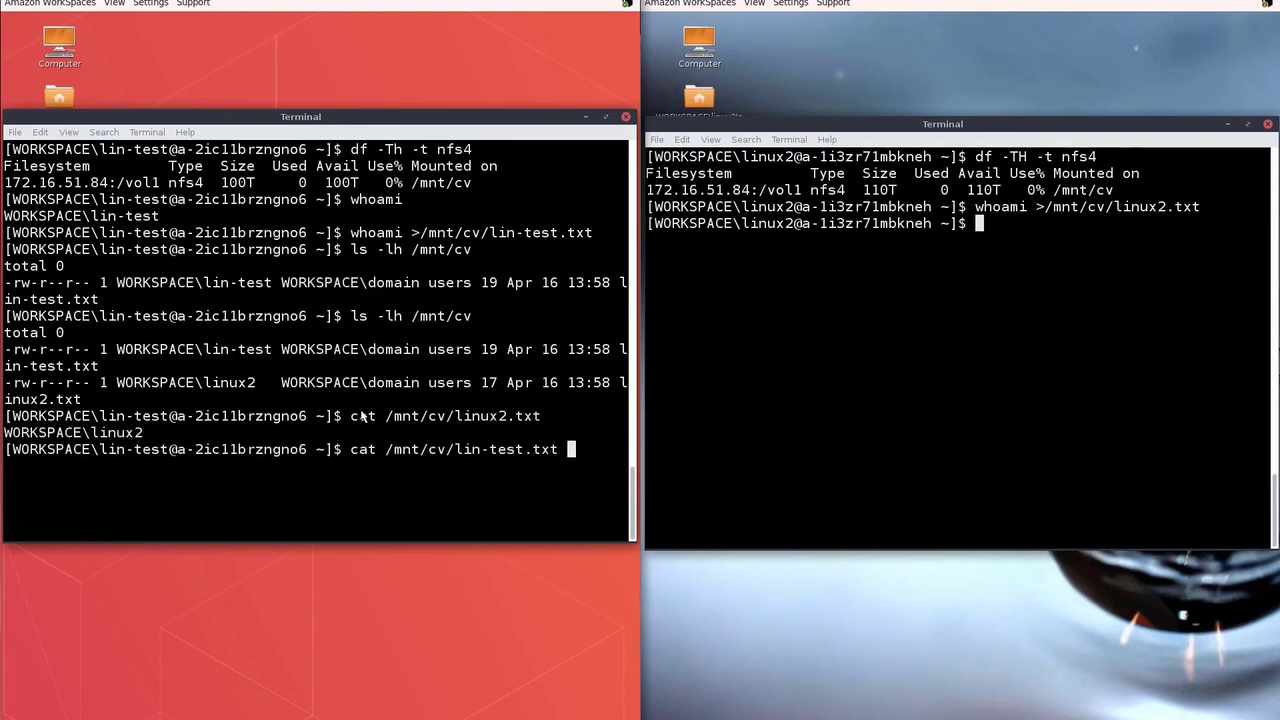
pyautogui.press('Return')
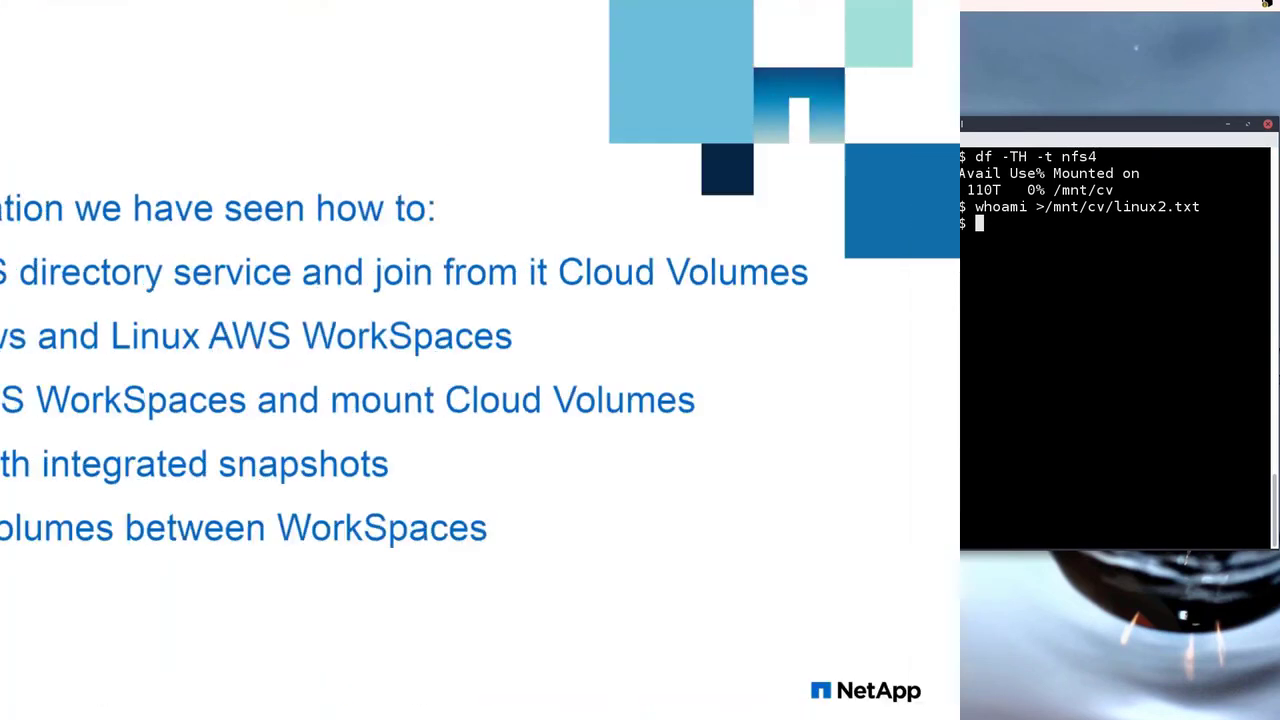